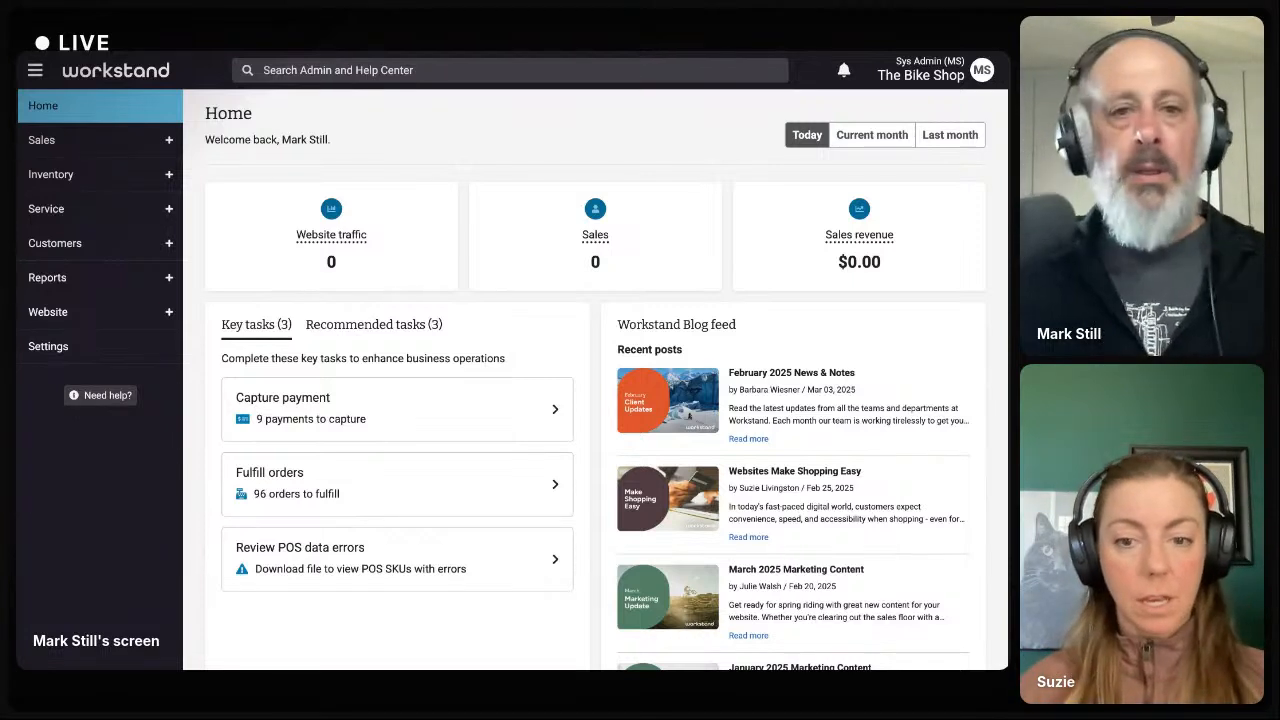
Open the website's page editor and go to the pages imported by Workstand.
{"action": "left_click", "coordinate": [62, 313]}
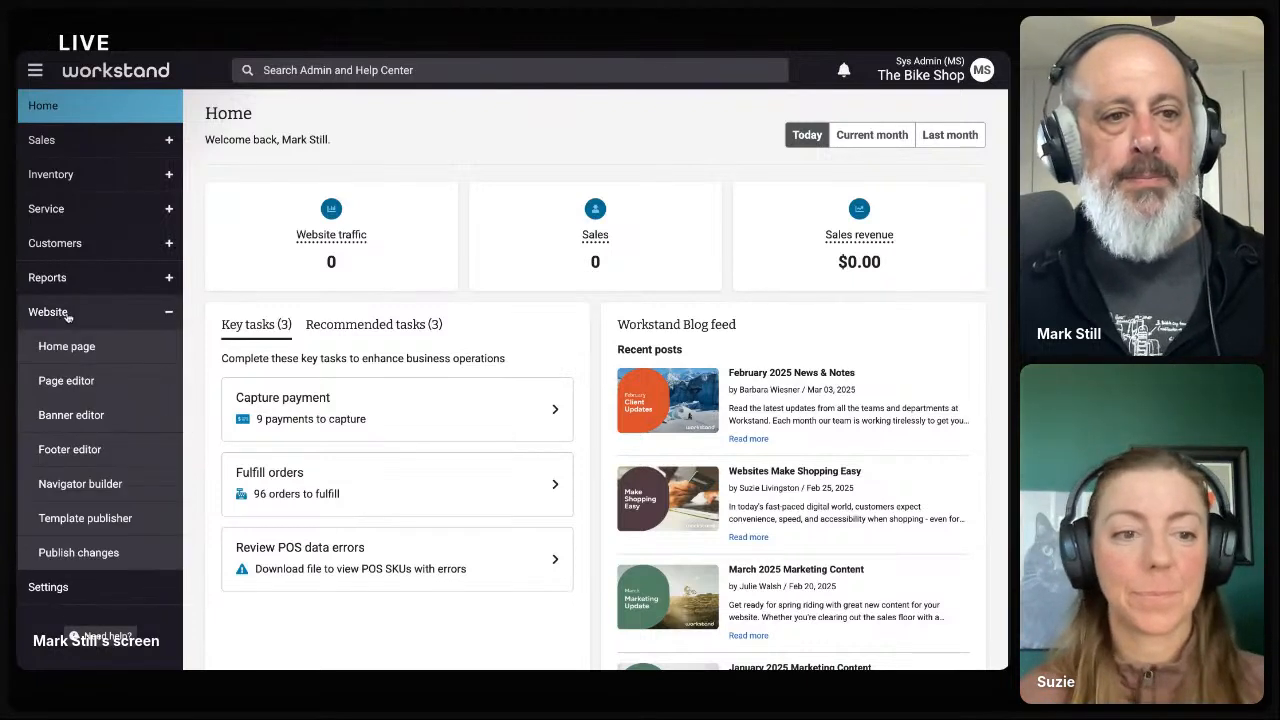
{"action": "left_click", "coordinate": [76, 382]}
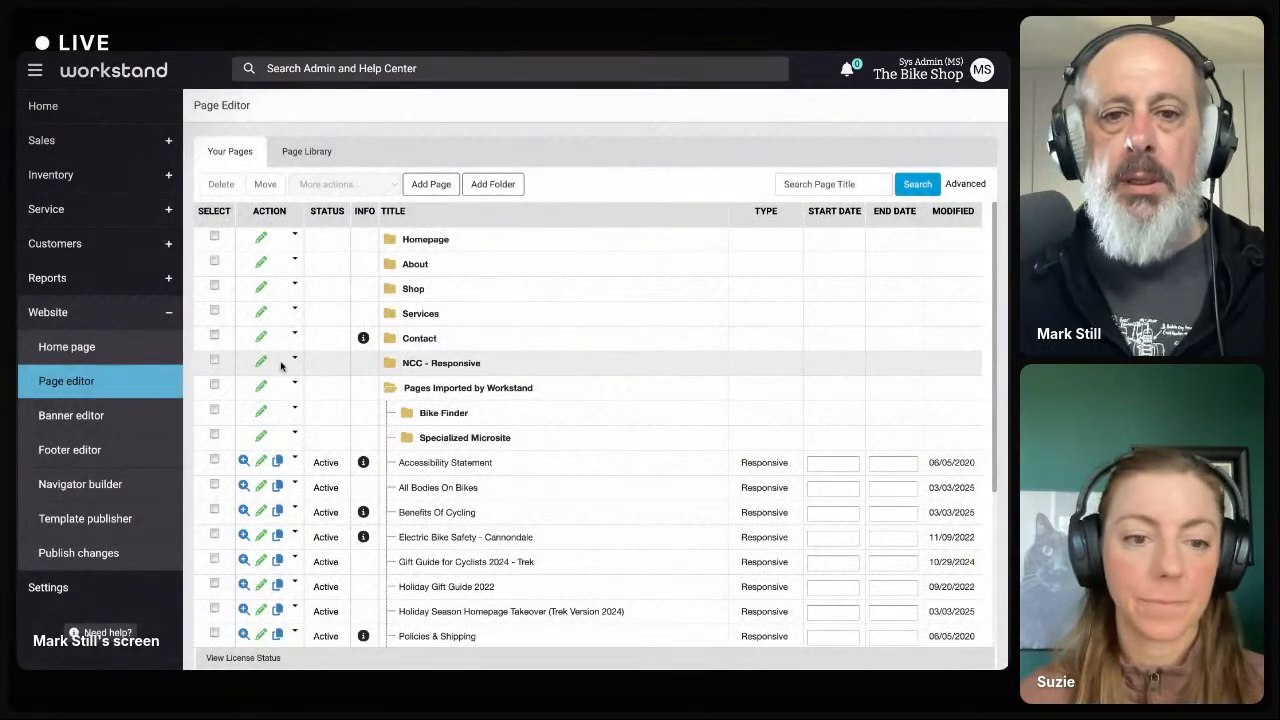
{"action": "scroll", "coordinate": [372, 465], "scroll_direction": "down", "scroll_amount": 3}
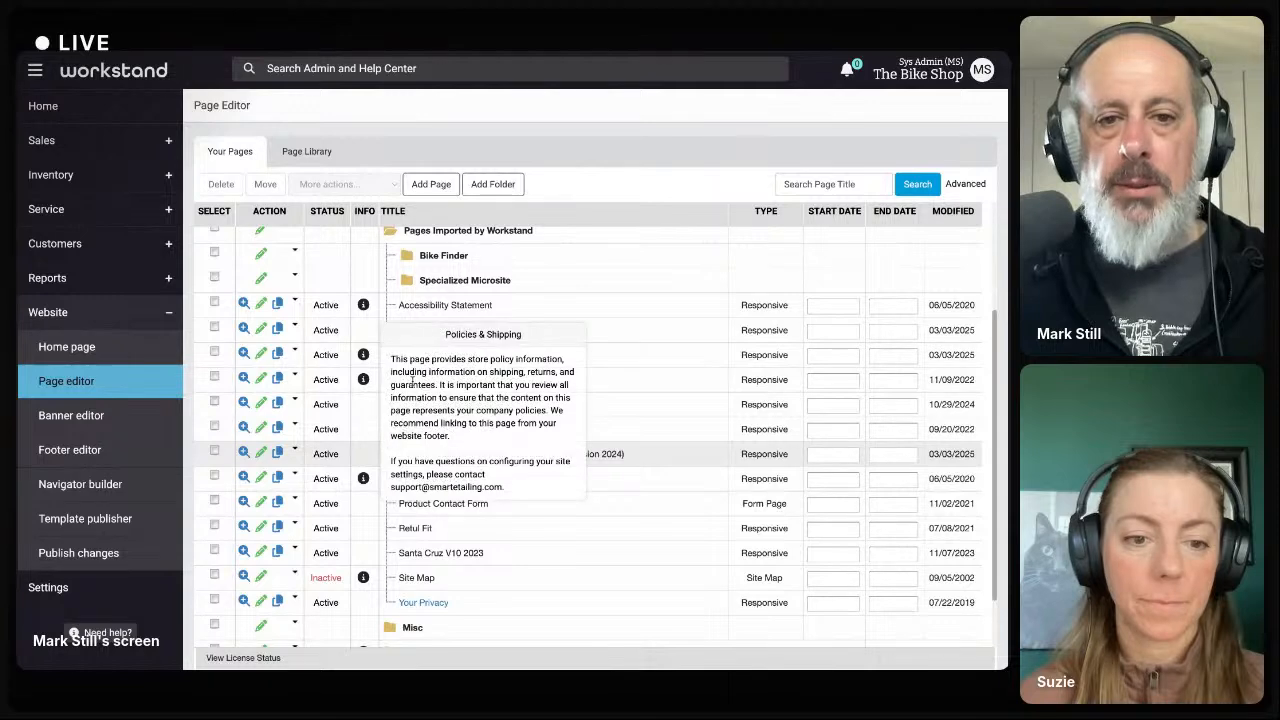
Preview the Benefits Of Cycling page and review its banner, text sections and bike catalog row.
{"action": "left_click", "coordinate": [243, 357]}
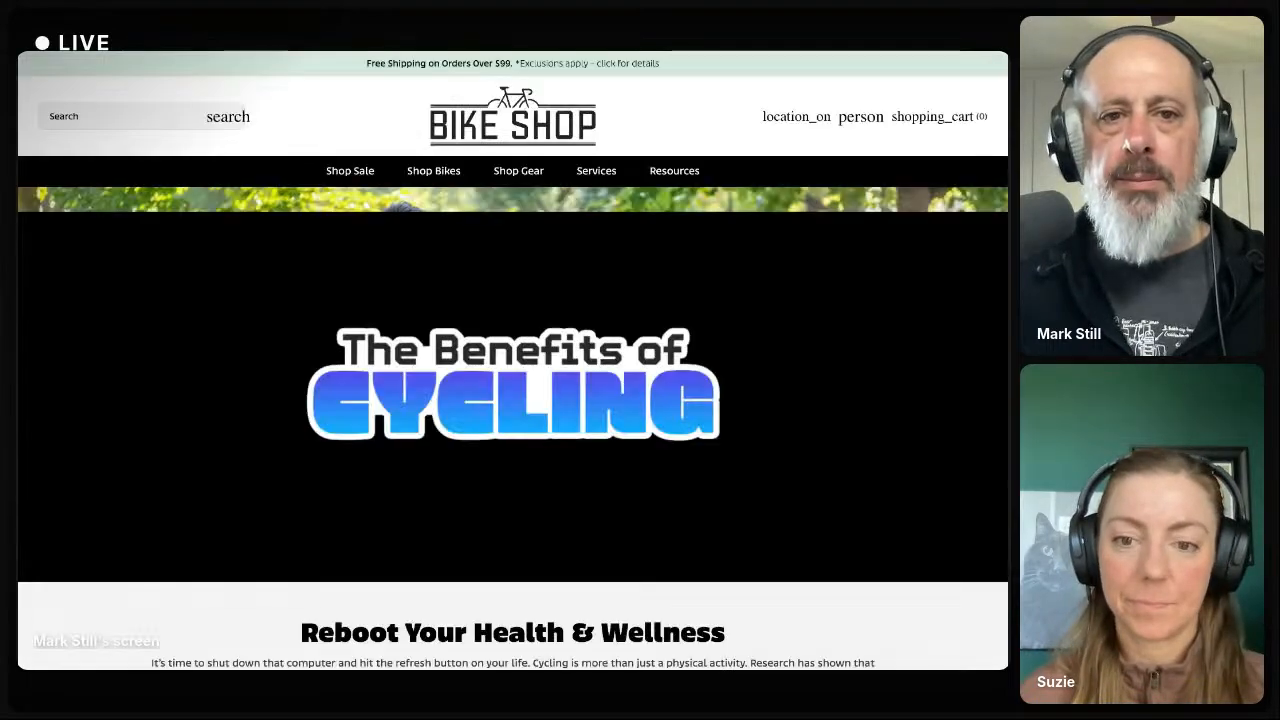
{"action": "scroll", "coordinate": [345, 399], "scroll_direction": "down", "scroll_amount": 3}
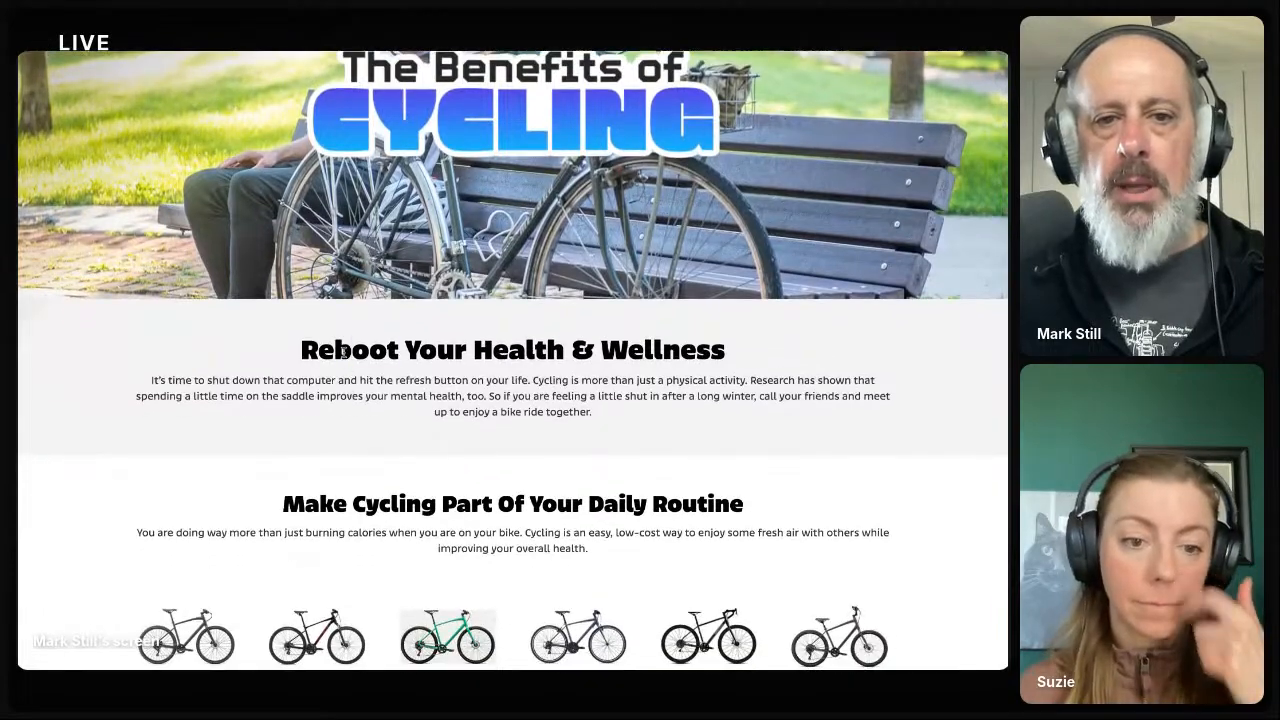
{"action": "left_click_drag", "start_coordinate": [350, 349], "coordinate": [524, 350]}
{"action": "scroll", "coordinate": [493, 400], "scroll_direction": "down", "scroll_amount": 1}
{"action": "scroll", "coordinate": [493, 400], "scroll_direction": "down", "scroll_amount": 2}
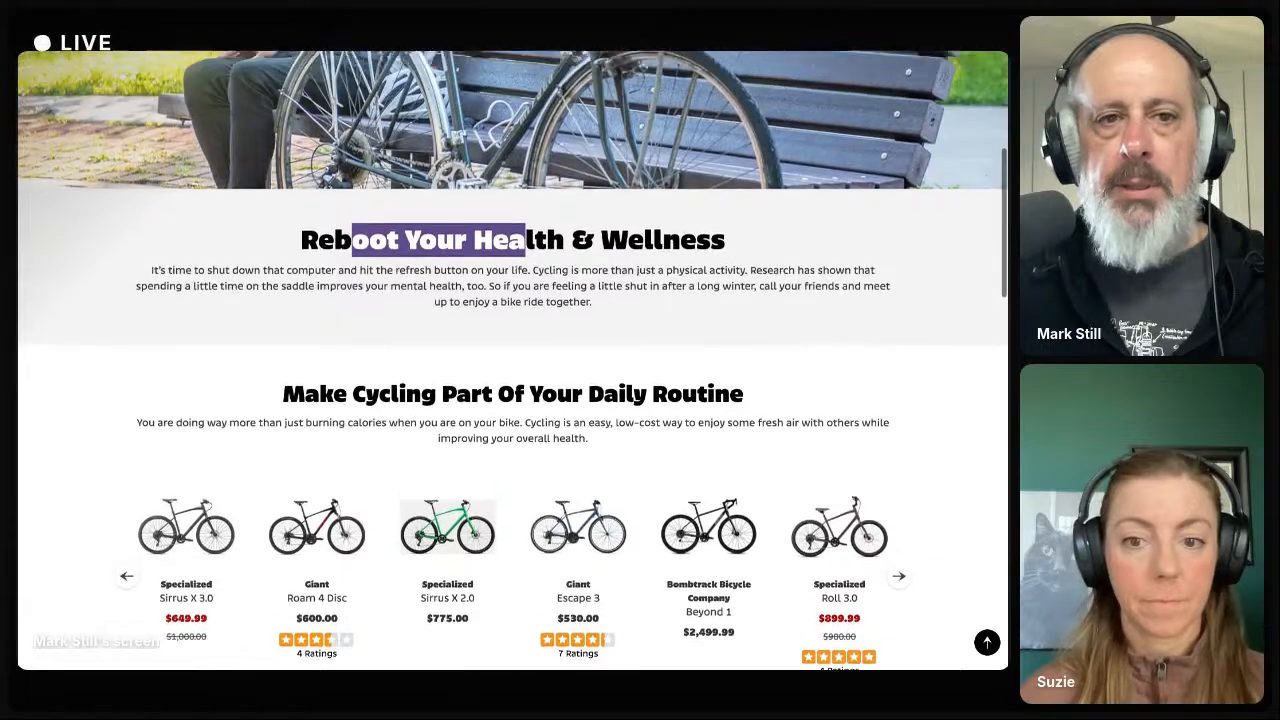
{"action": "scroll", "coordinate": [493, 400], "scroll_direction": "down", "scroll_amount": 5}
{"action": "scroll", "coordinate": [493, 400], "scroll_direction": "up", "scroll_amount": 10}
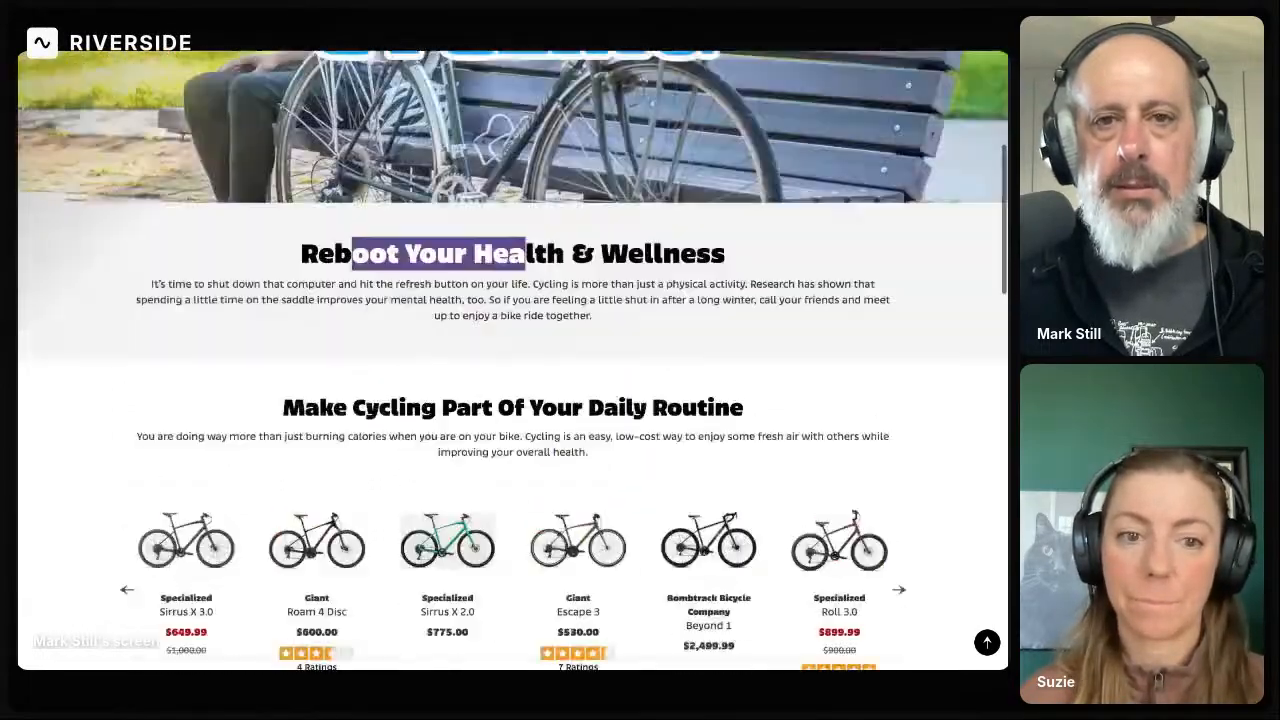
Return to the page list and open the Benefits Of Cycling page for editing at its Reboot Your Health & Wellness section.
{"action": "key", "text": "ctrl+Tab"}
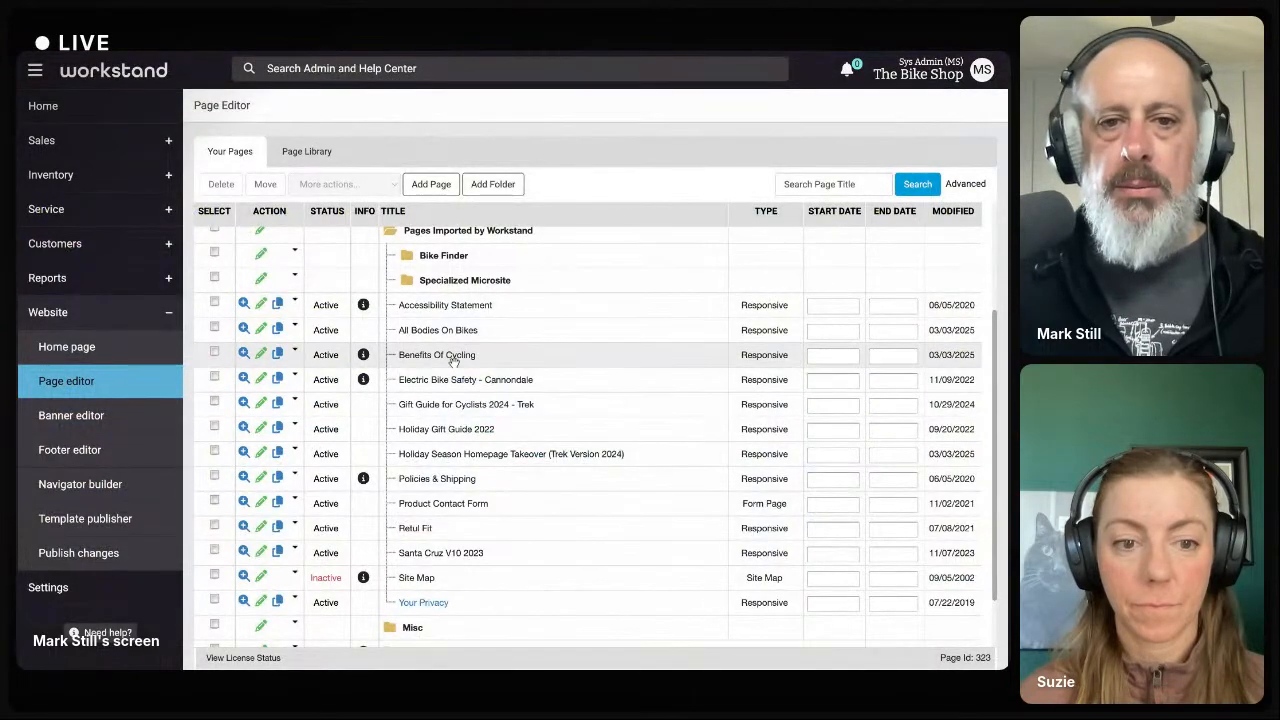
{"action": "left_click", "coordinate": [261, 354]}
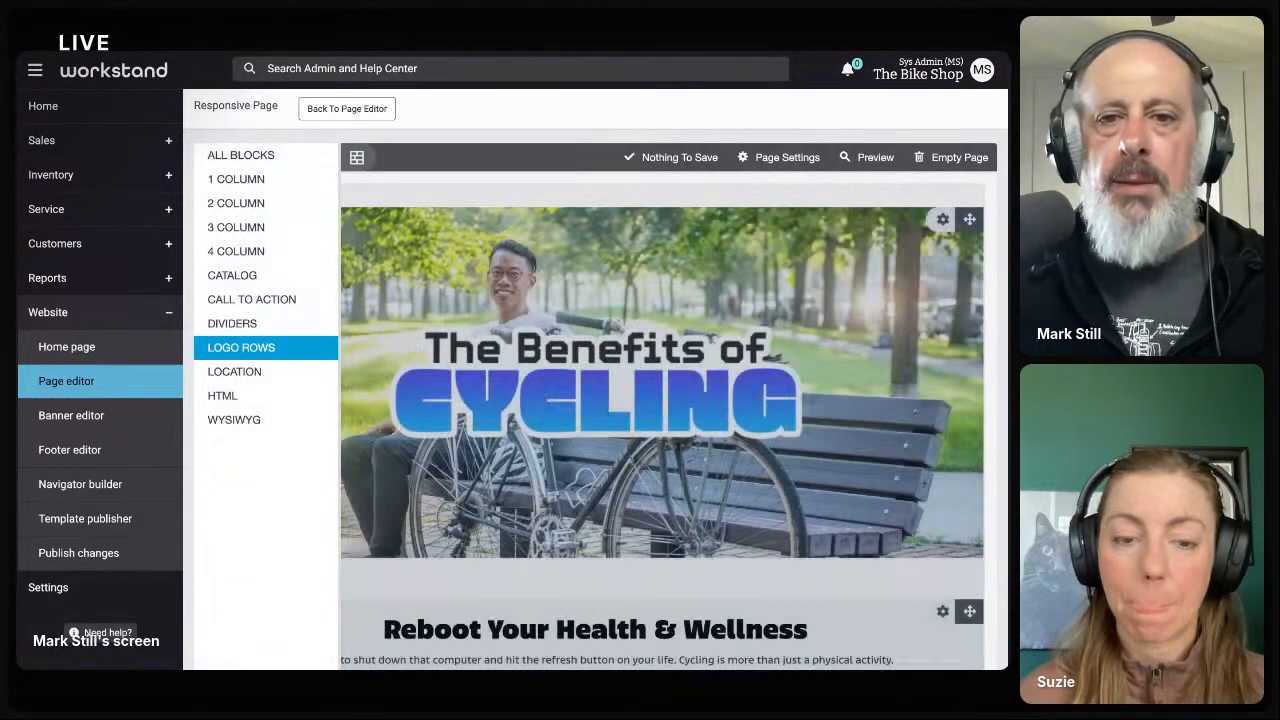
{"action": "scroll", "coordinate": [424, 437], "scroll_direction": "down", "scroll_amount": 3}
{"action": "scroll", "coordinate": [424, 437], "scroll_direction": "down", "scroll_amount": 1}
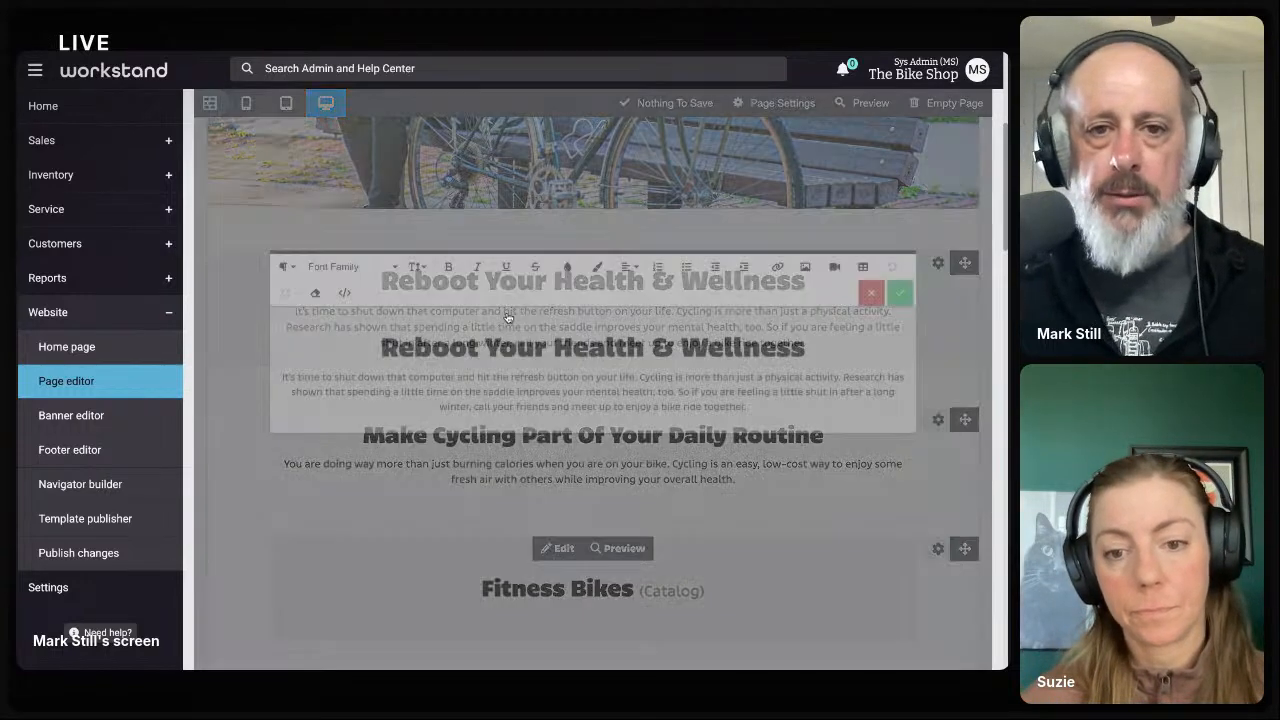
Inspect the HTML source of the Reboot Your Health & Wellness text block and discard the edit.
{"action": "left_click", "coordinate": [508, 318]}
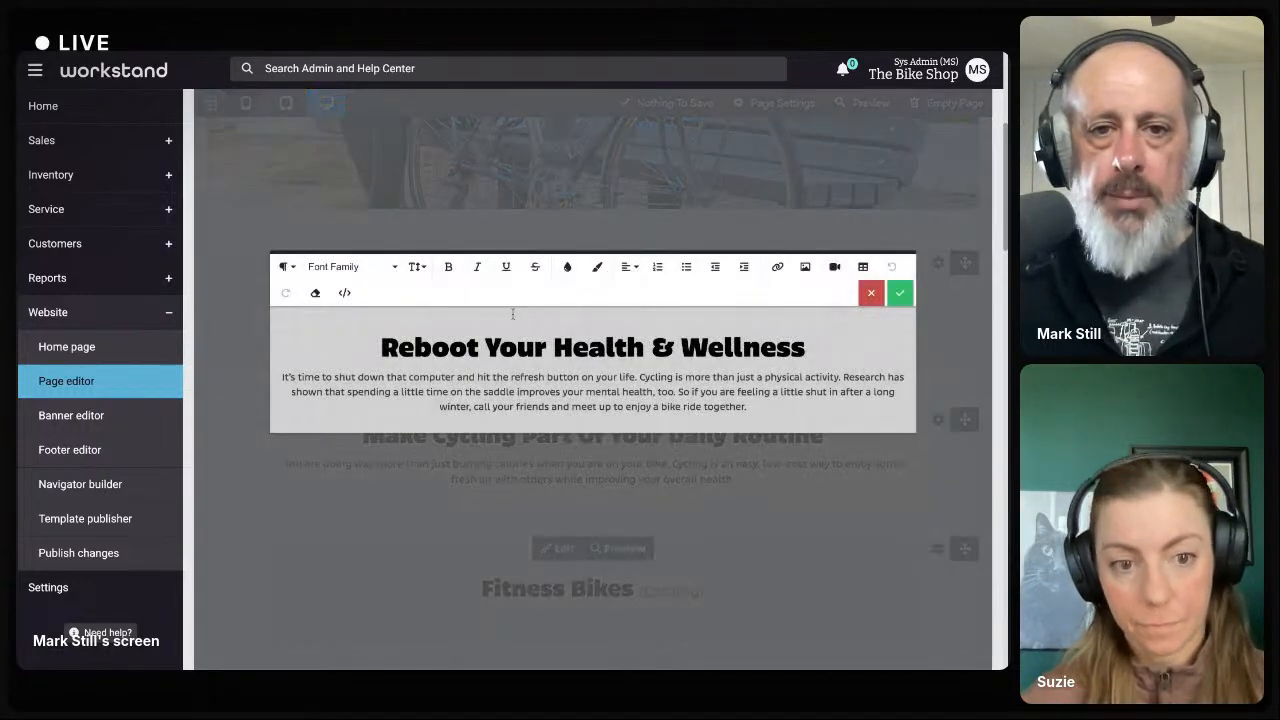
{"action": "left_click", "coordinate": [344, 292]}
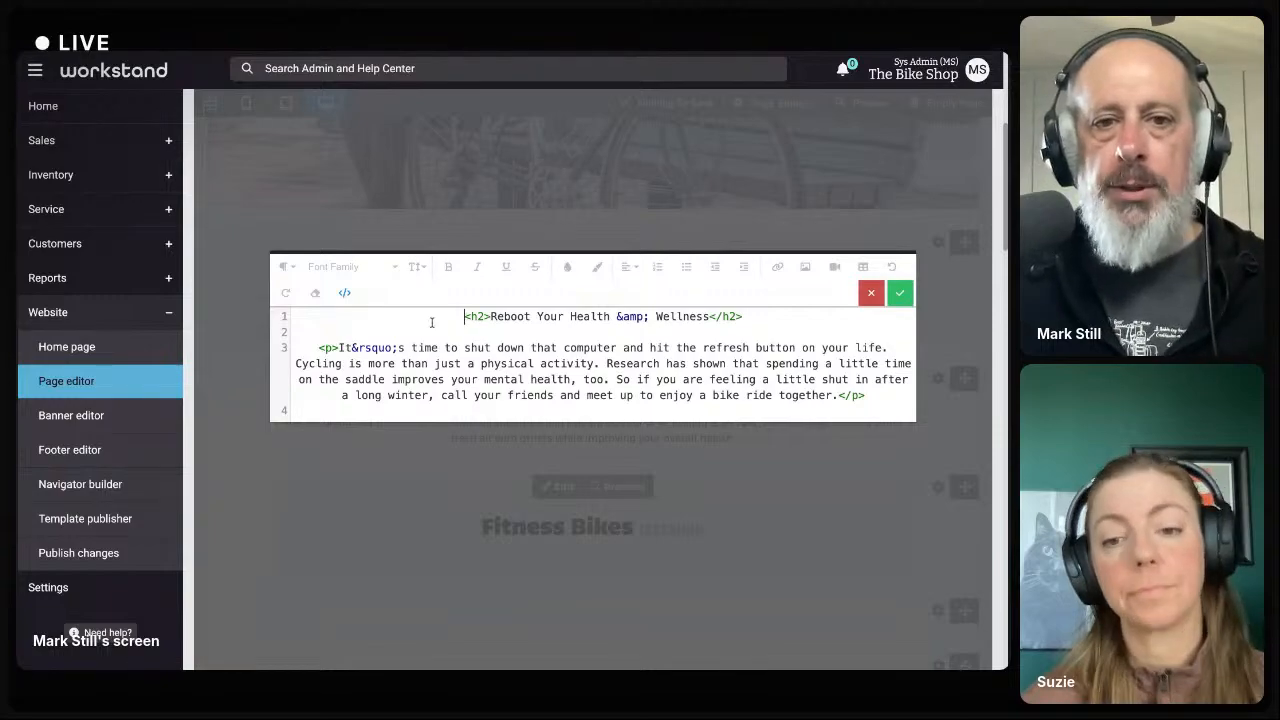
{"action": "left_click", "coordinate": [871, 293]}
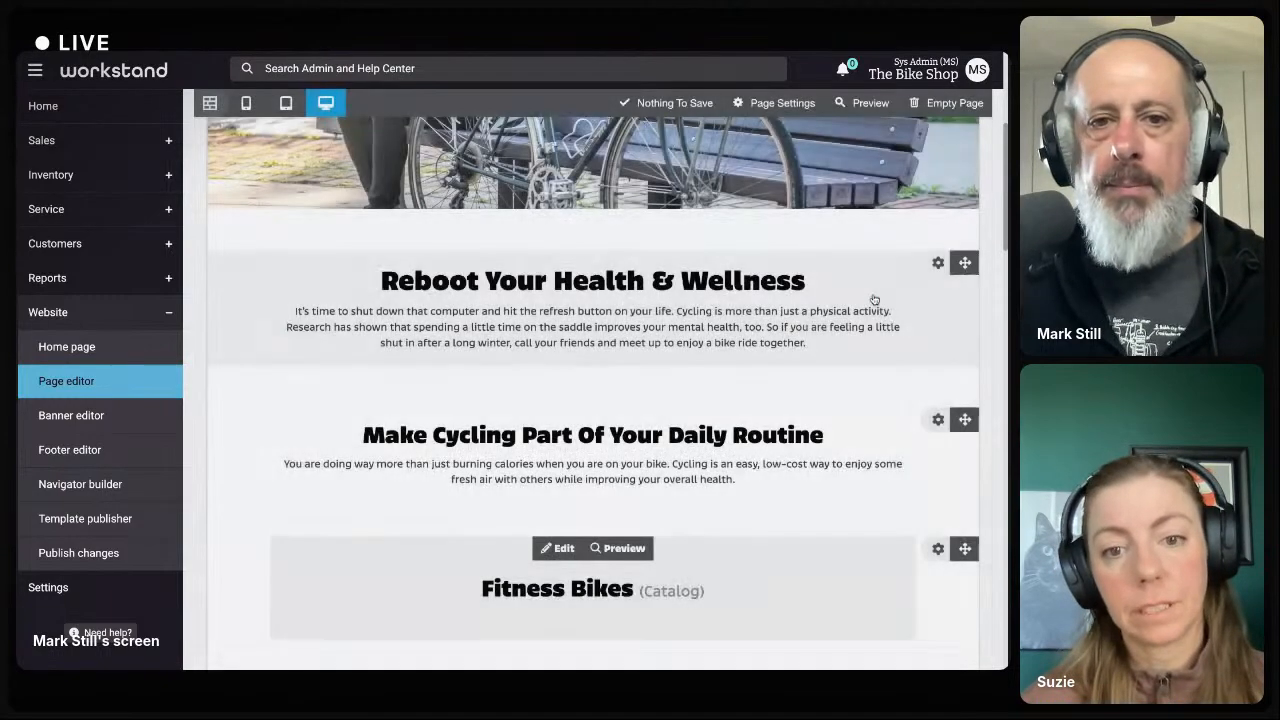
Reopen the Reboot Your Health & Wellness text block and insert "in Chicago" after "winter" in the paragraph.
{"action": "left_click", "coordinate": [514, 326]}
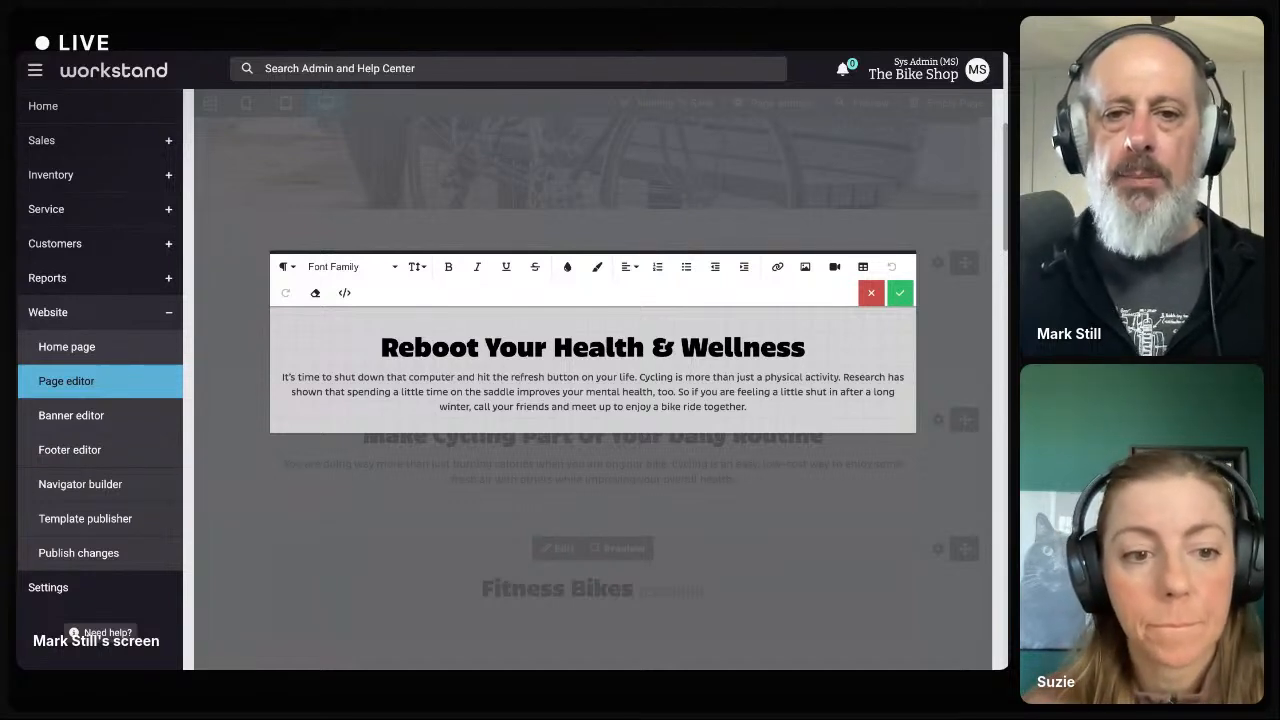
{"action": "scroll", "coordinate": [539, 406], "scroll_direction": "down", "scroll_amount": 1}
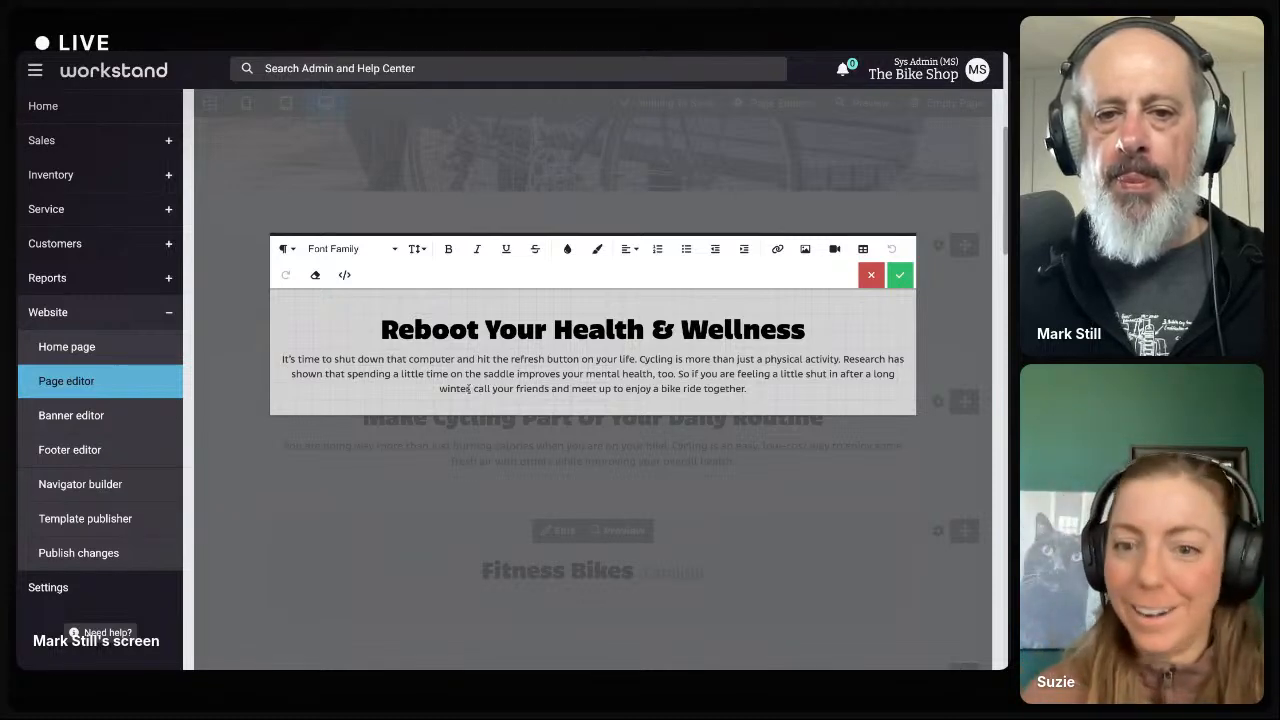
{"action": "left_click", "coordinate": [469, 388]}
{"action": "type", "text": "in Chica"}
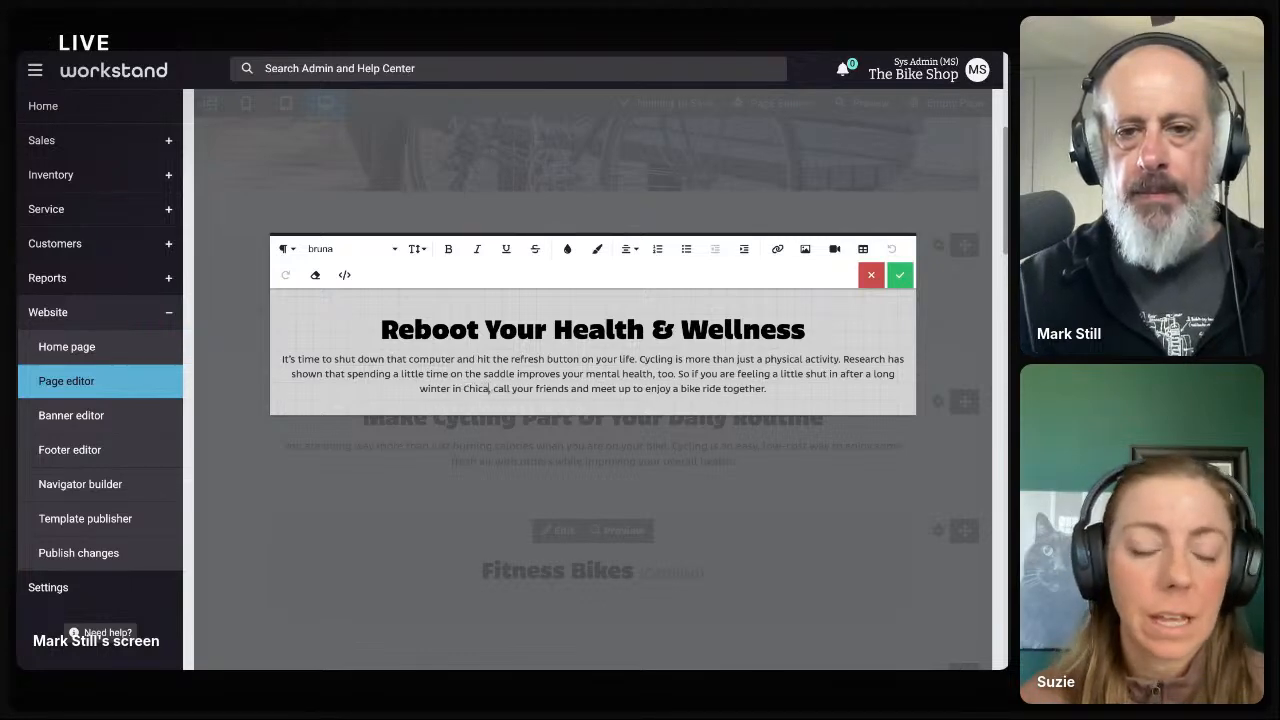
{"action": "type", "text": "go"}
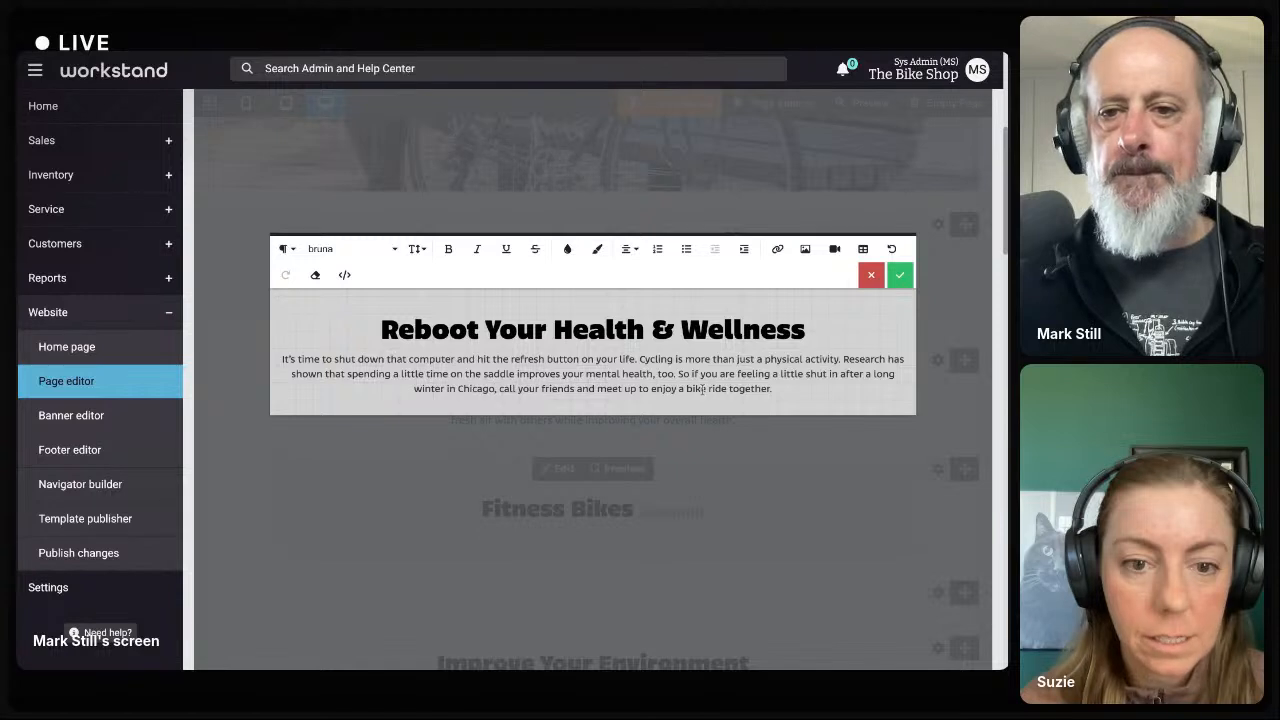
Add "Nobody to ride with? Check out our local rides and events page." to the end of the paragraph.
{"action": "left_click", "coordinate": [781, 388]}
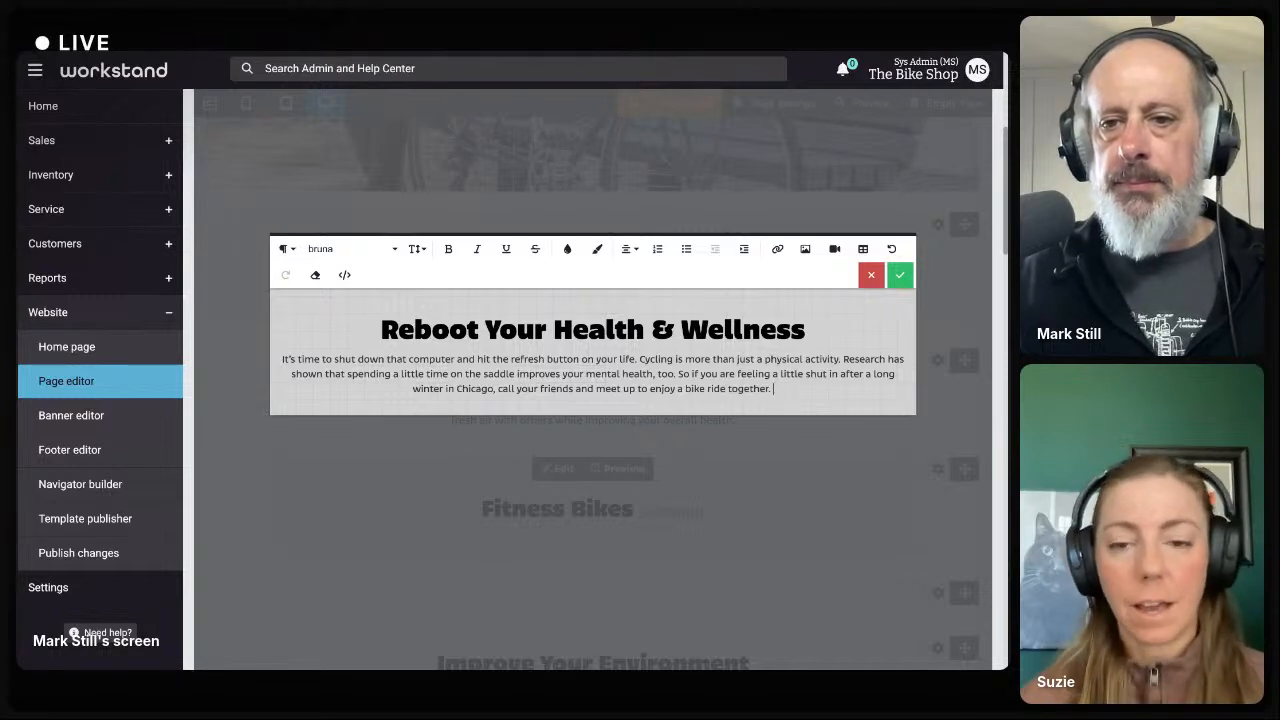
{"action": "type", "text": "No"}
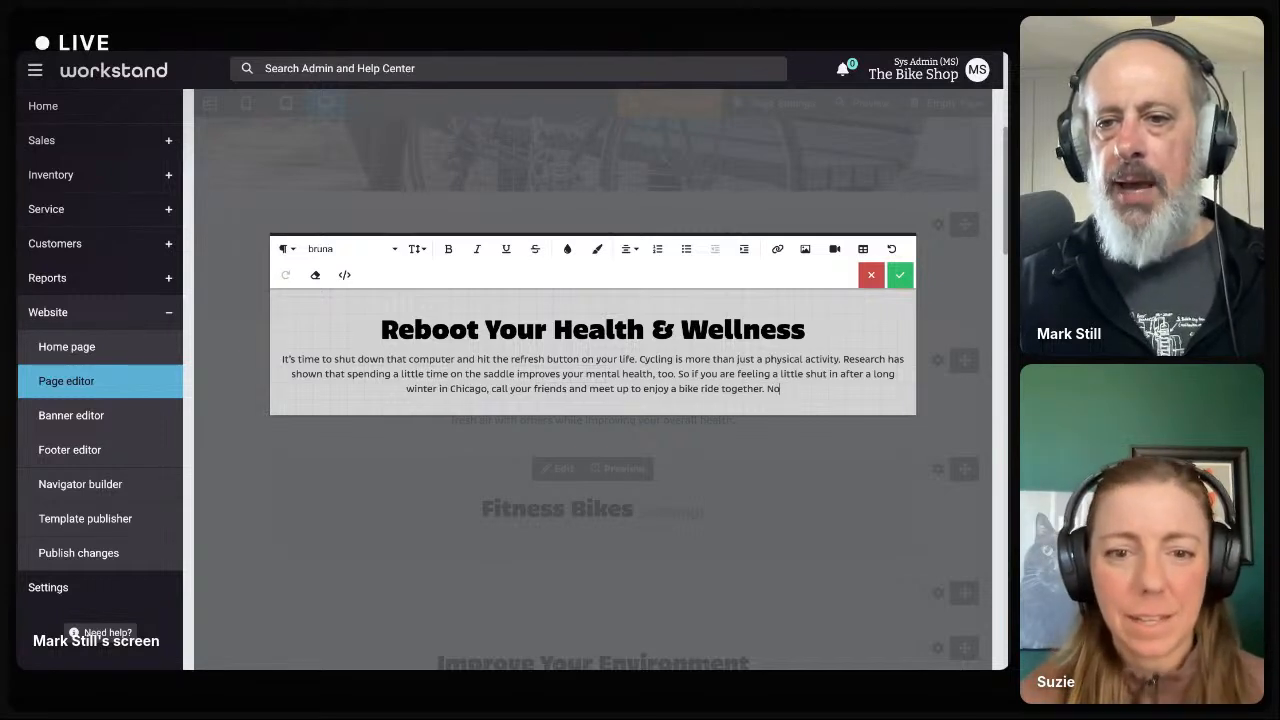
{"action": "type", "text": "body to ride with?"}
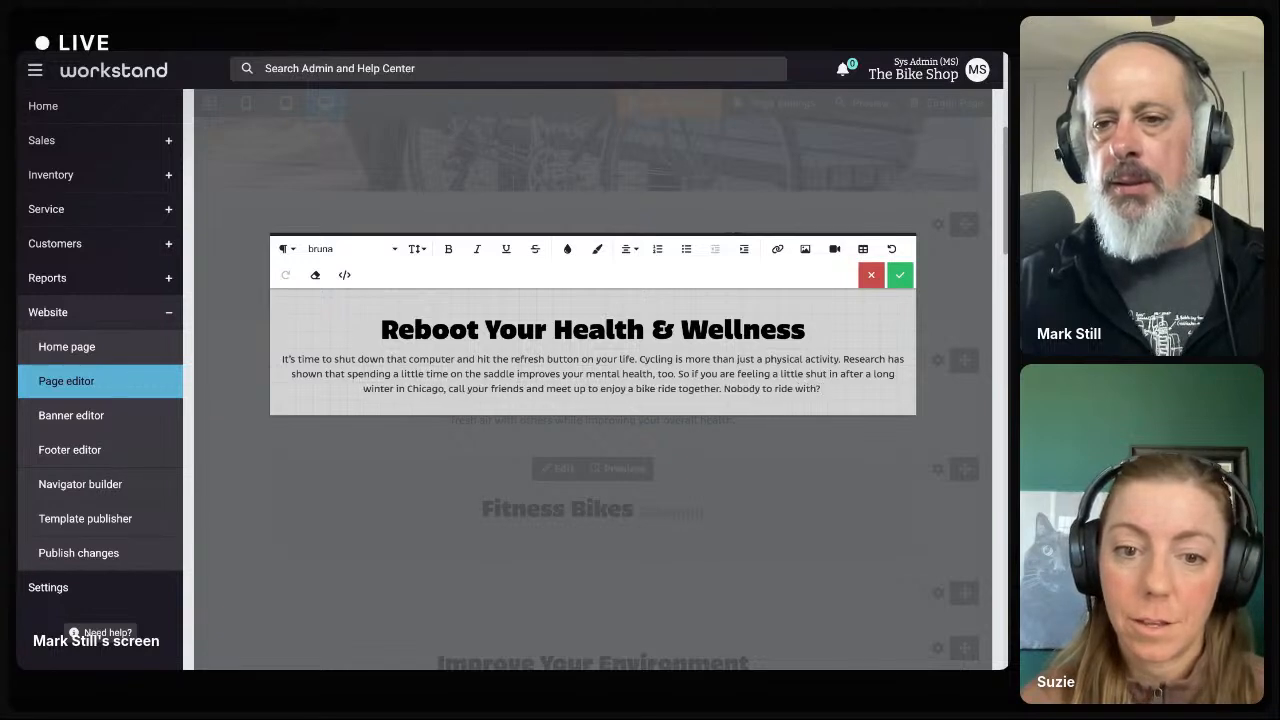
{"action": "type", "text": " Check out "}
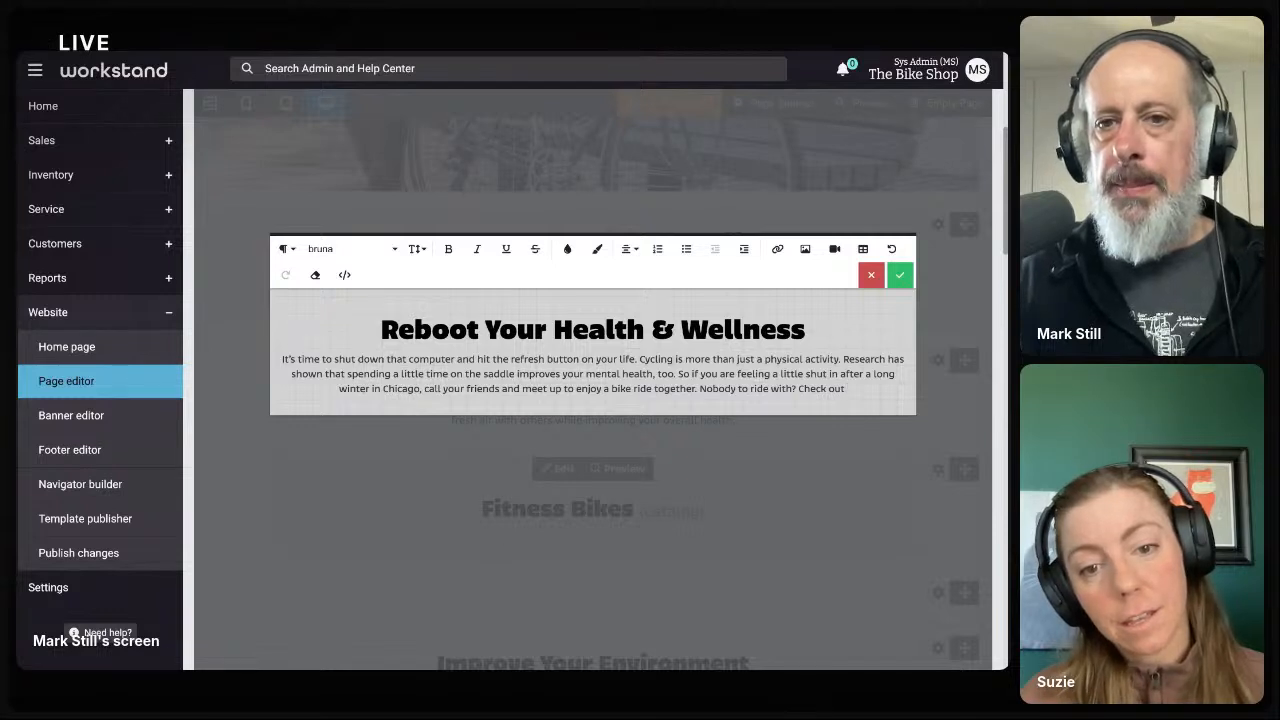
{"action": "type", "text": "our local r"}
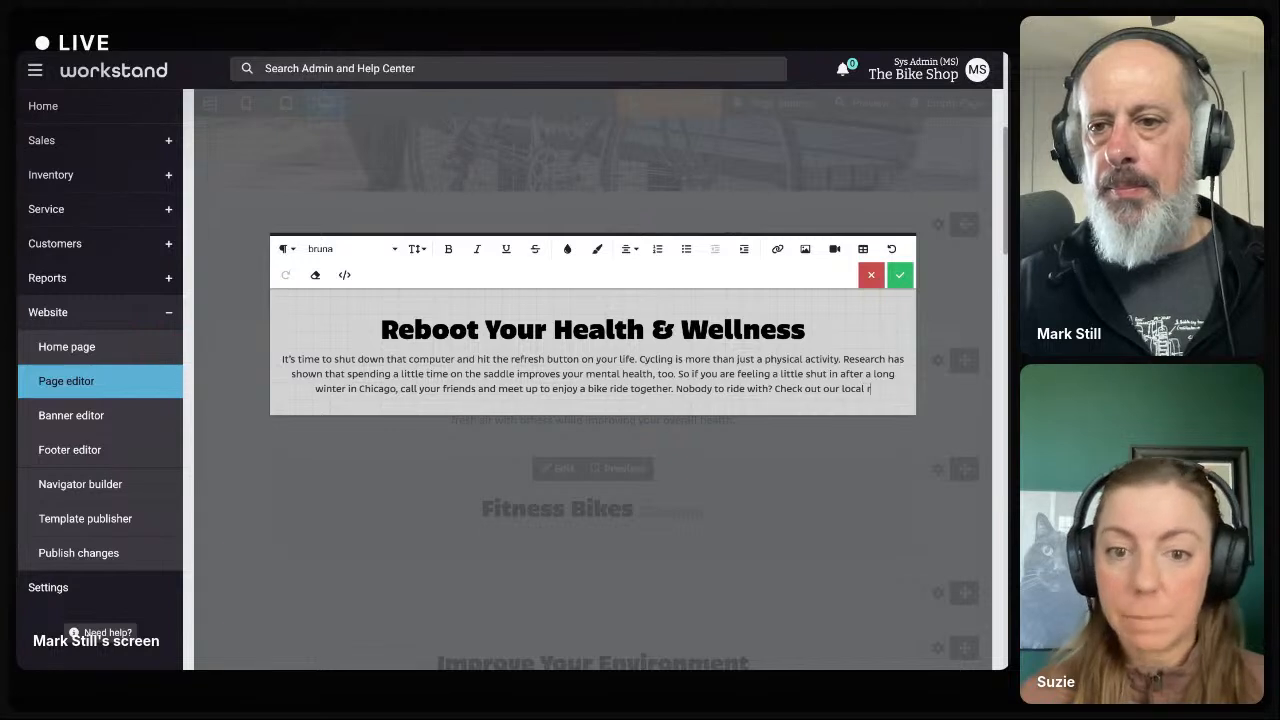
{"action": "type", "text": "ides and events "}
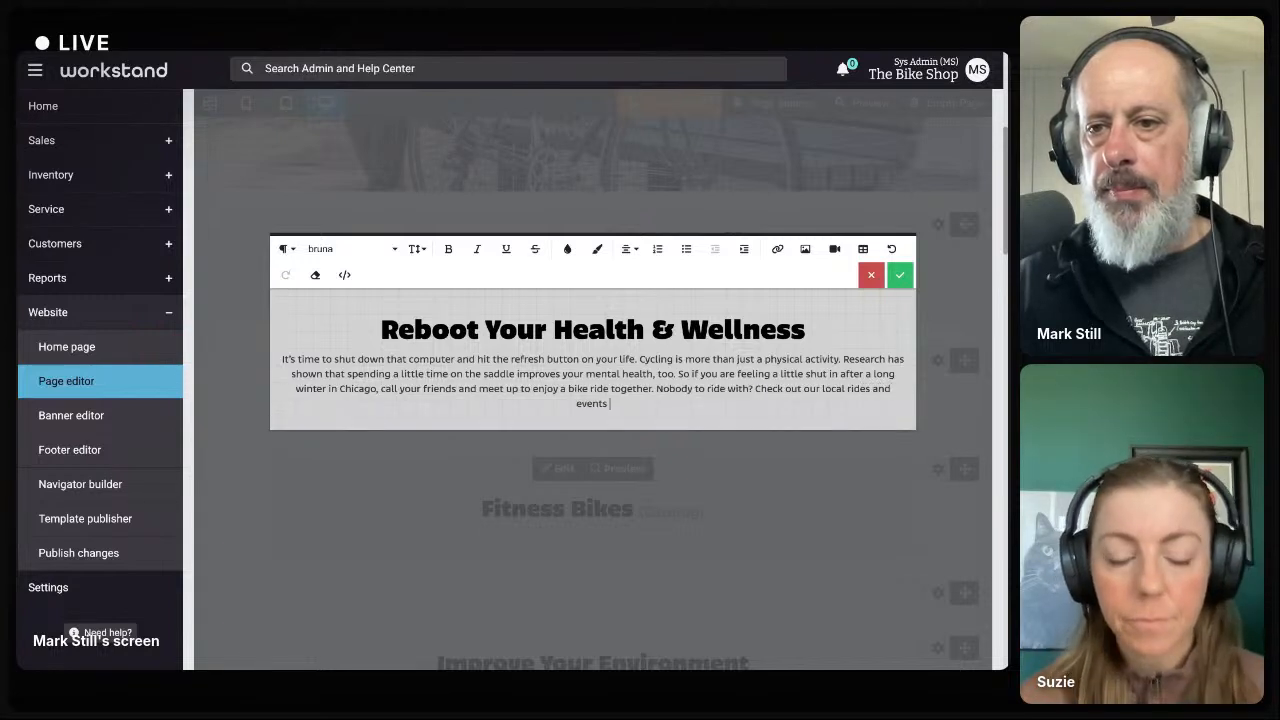
{"action": "type", "text": "page."}
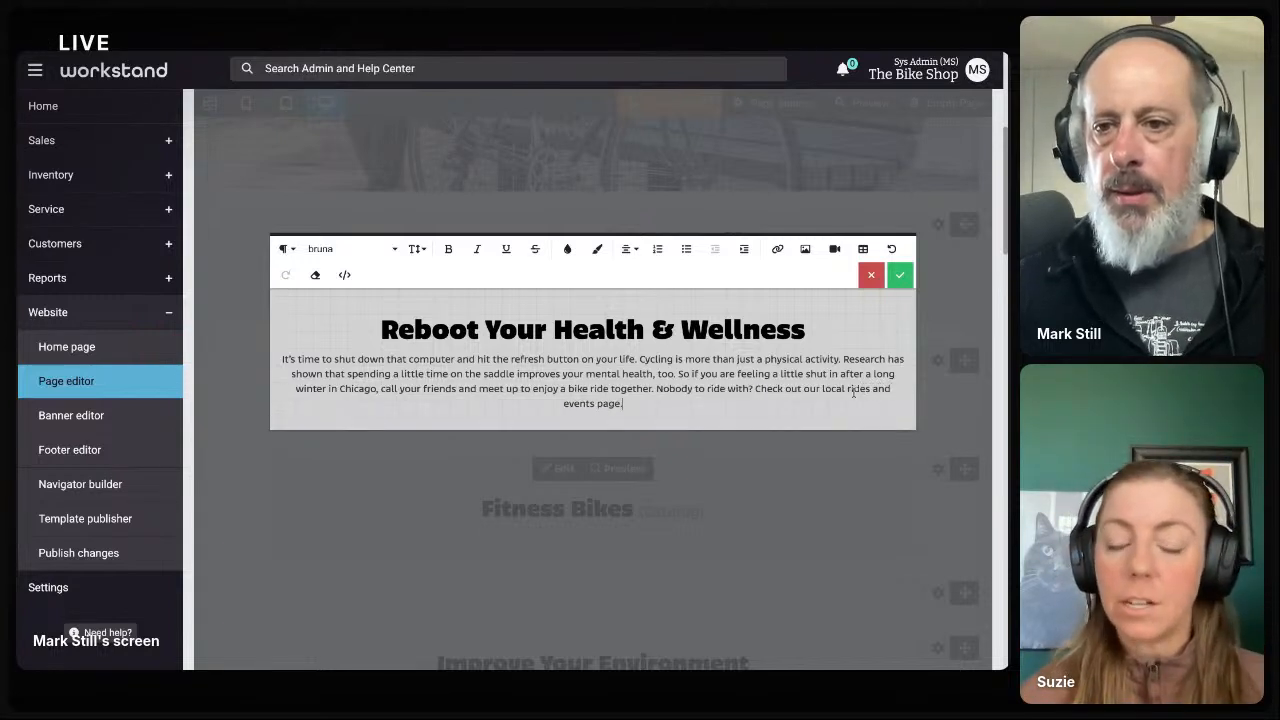
Link the text "local rides and events page" to the site page /page.cfm?pageid=267 and apply the text block edits.
{"action": "left_click_drag", "start_coordinate": [823, 388], "coordinate": [620, 403]}
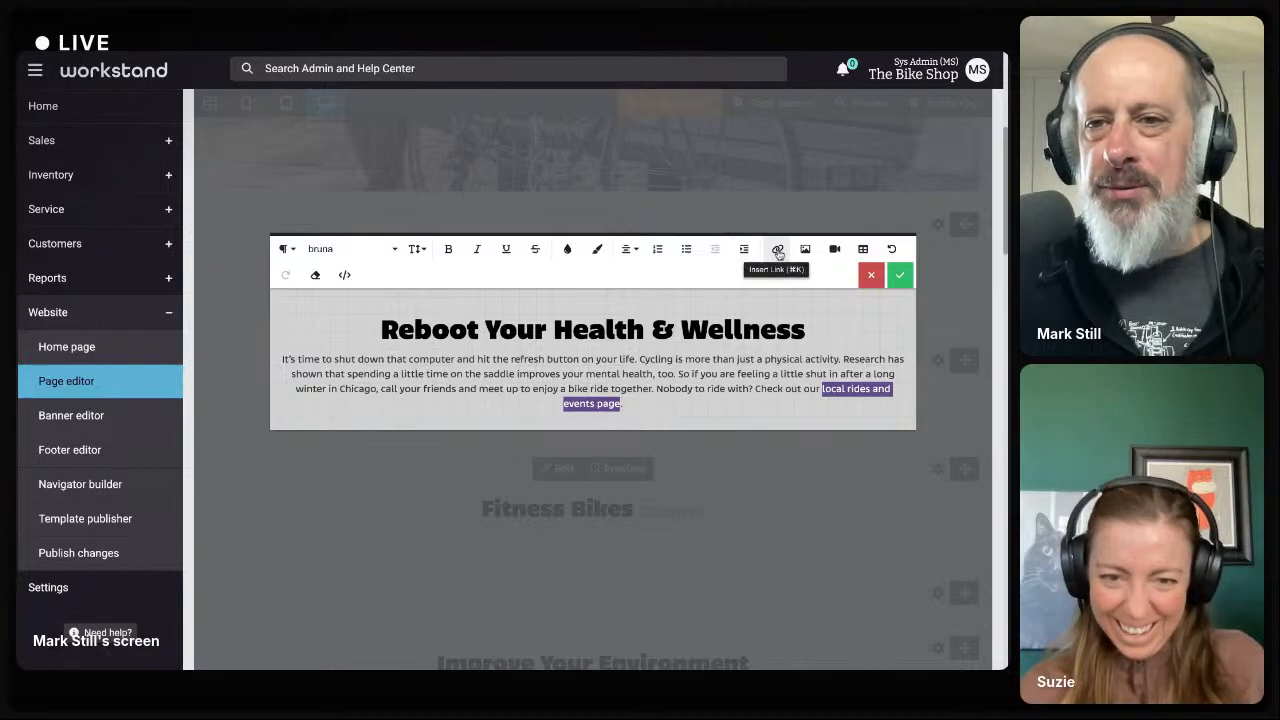
{"action": "left_click", "coordinate": [778, 253]}
{"action": "left_click", "coordinate": [682, 284]}
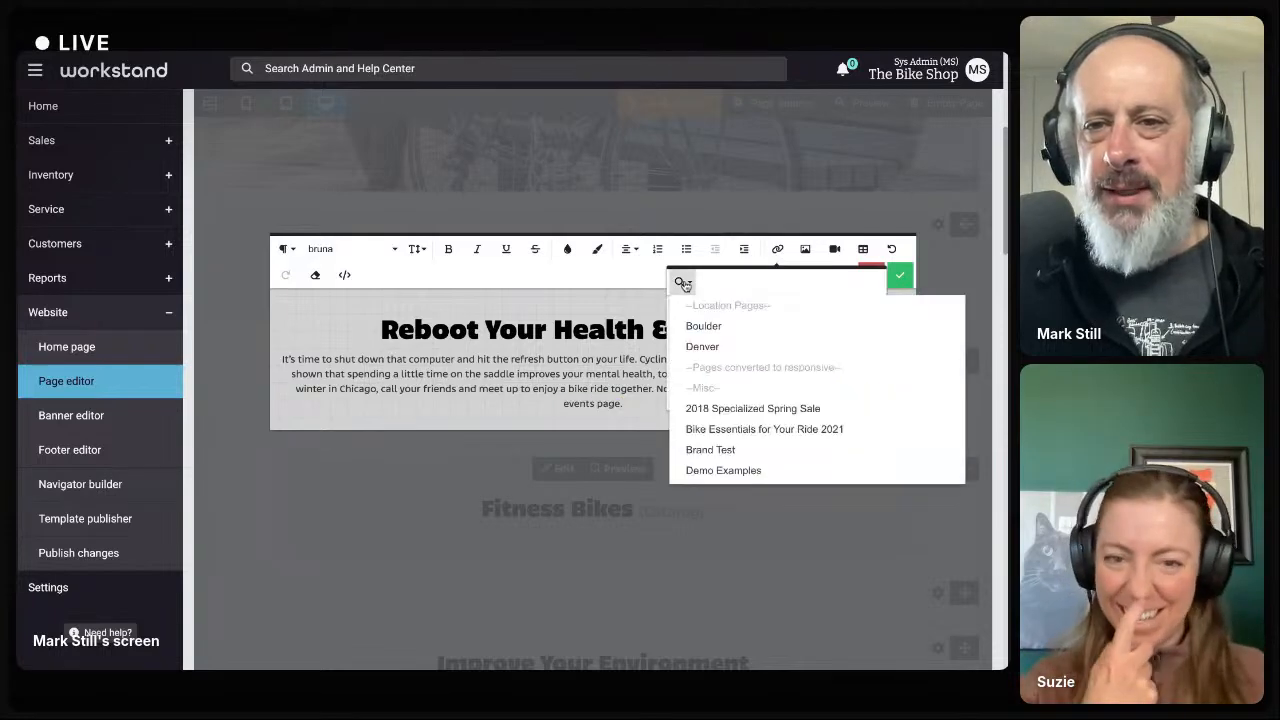
{"action": "scroll", "coordinate": [732, 388], "scroll_direction": "down", "scroll_amount": 1}
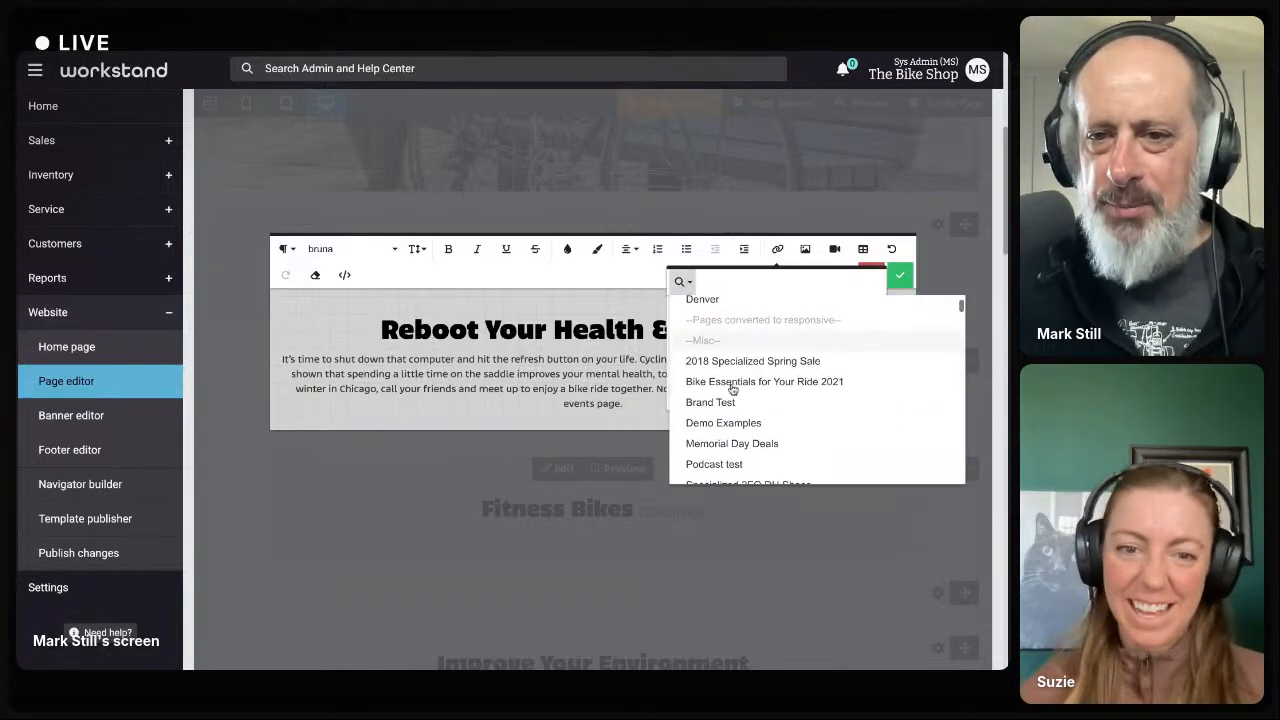
{"action": "scroll", "coordinate": [732, 388], "scroll_direction": "down", "scroll_amount": 4}
{"action": "scroll", "coordinate": [732, 390], "scroll_direction": "down", "scroll_amount": 3}
{"action": "scroll", "coordinate": [732, 393], "scroll_direction": "up", "scroll_amount": 2}
{"action": "scroll", "coordinate": [732, 390], "scroll_direction": "up", "scroll_amount": 2}
{"action": "left_click", "coordinate": [731, 366]}
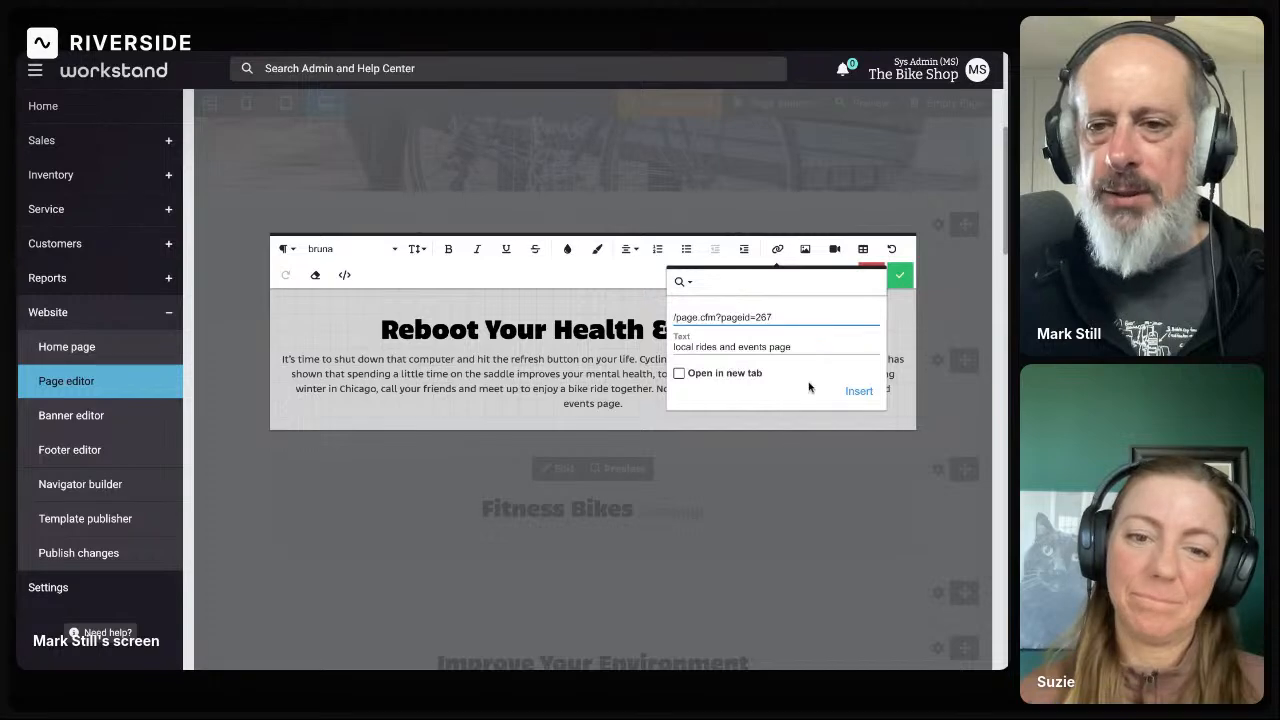
{"action": "left_click", "coordinate": [858, 393]}
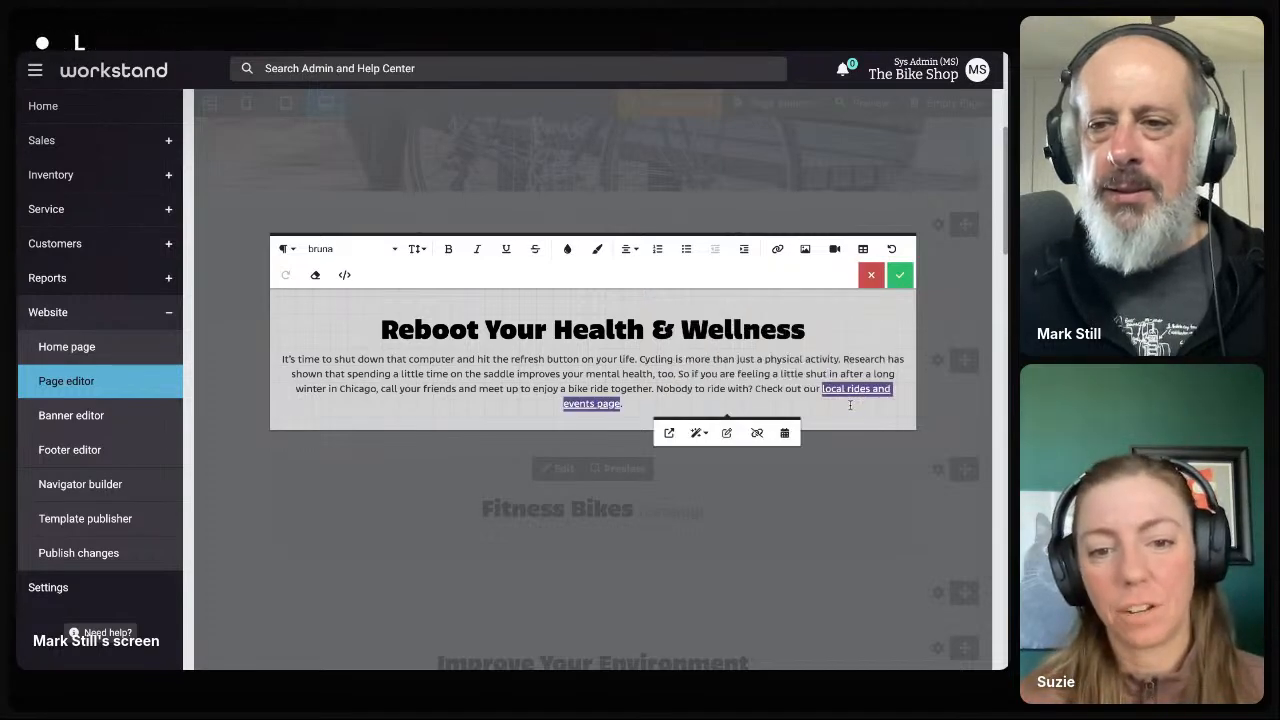
{"action": "left_click", "coordinate": [850, 403]}
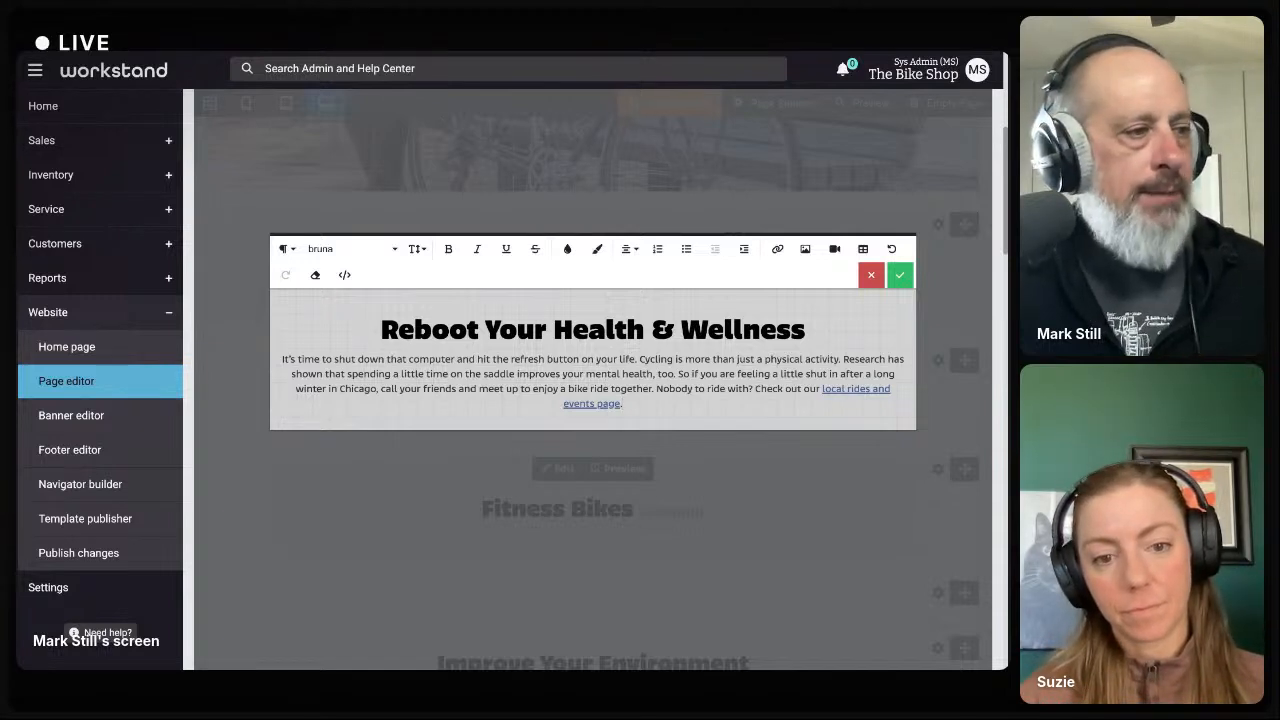
{"action": "left_click", "coordinate": [899, 274]}
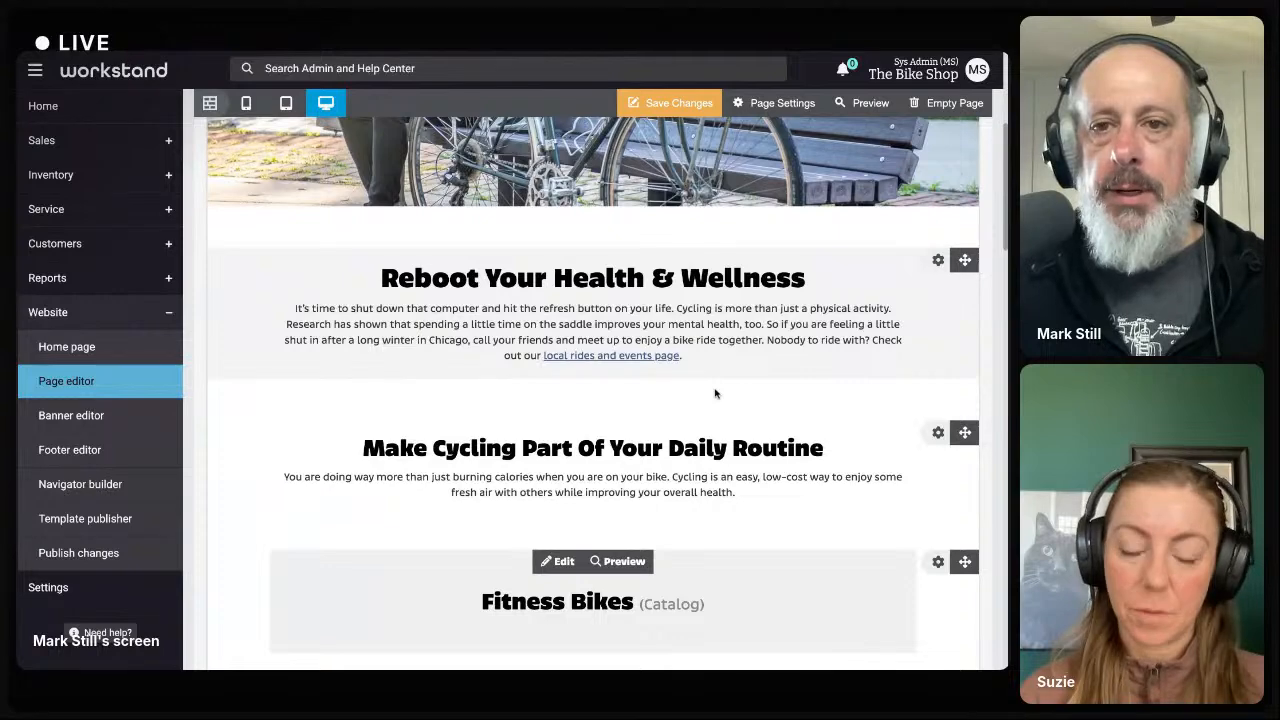
Reopen the Reboot Your Health & Wellness text block, replace "out" with "our" after "Check", and apply the edit.
{"action": "scroll", "coordinate": [715, 393], "scroll_direction": "down", "scroll_amount": 1}
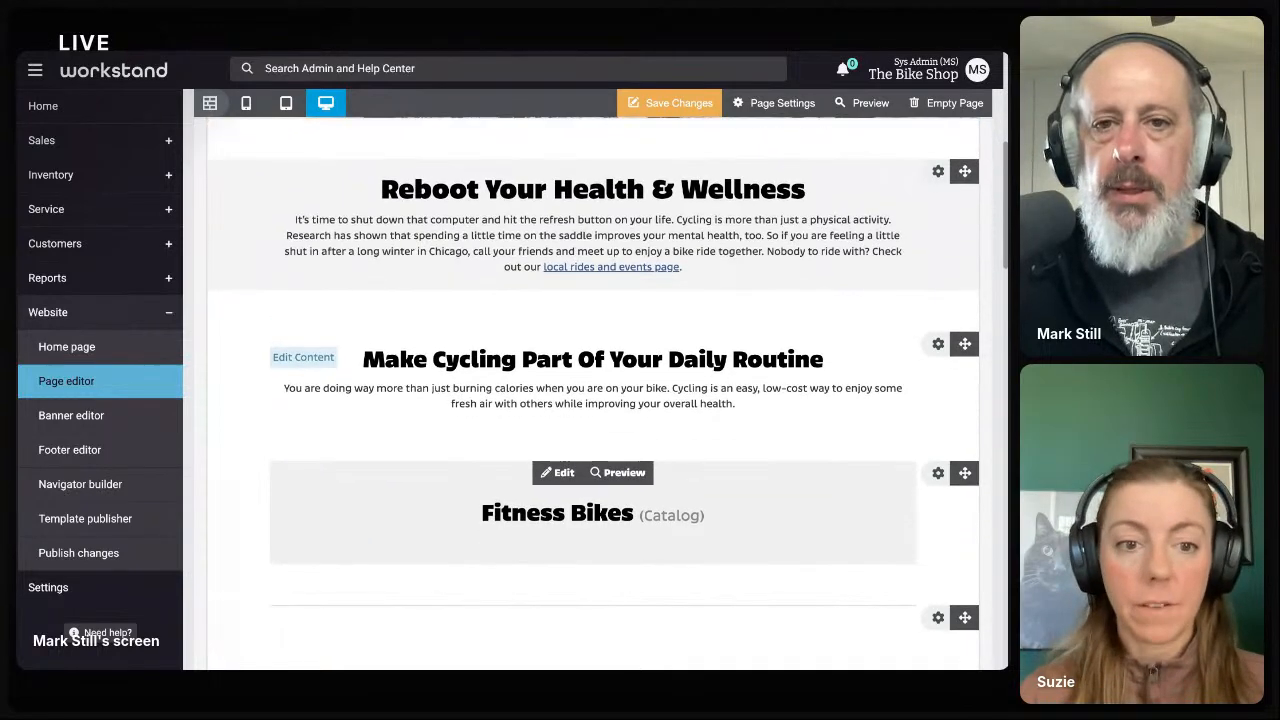
{"action": "scroll", "coordinate": [715, 393], "scroll_direction": "up", "scroll_amount": 1}
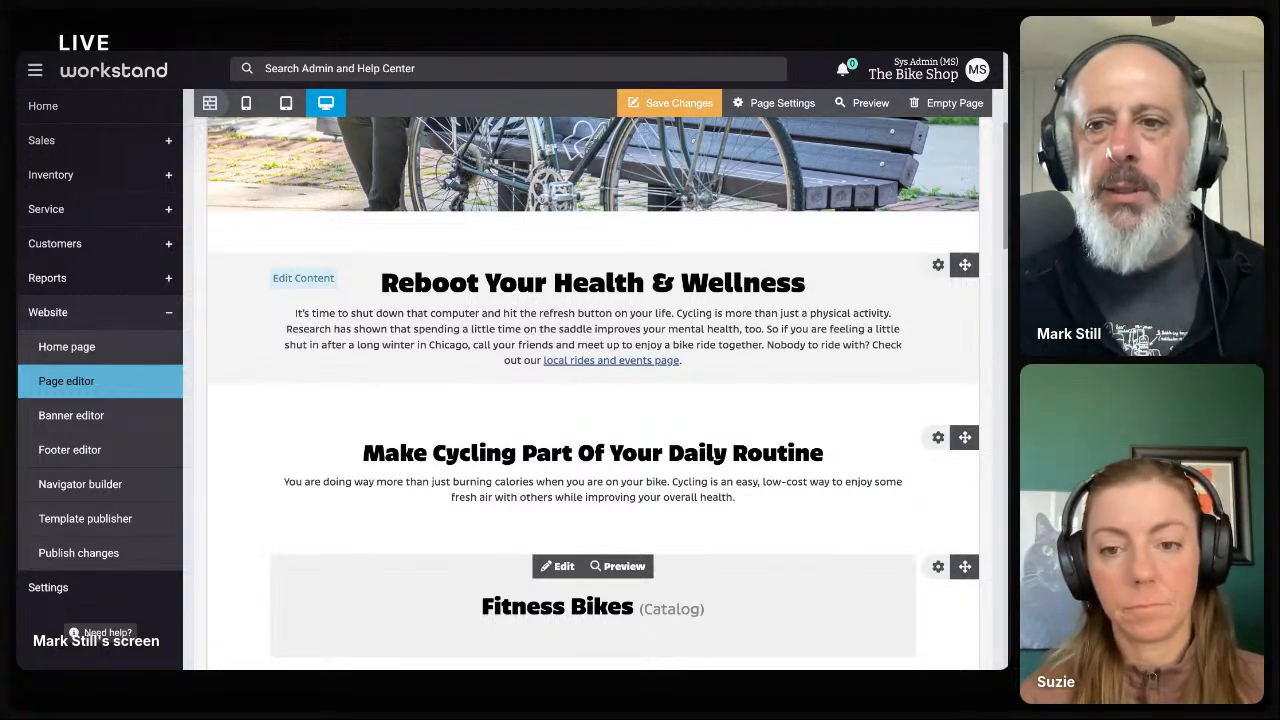
{"action": "left_click", "coordinate": [586, 343]}
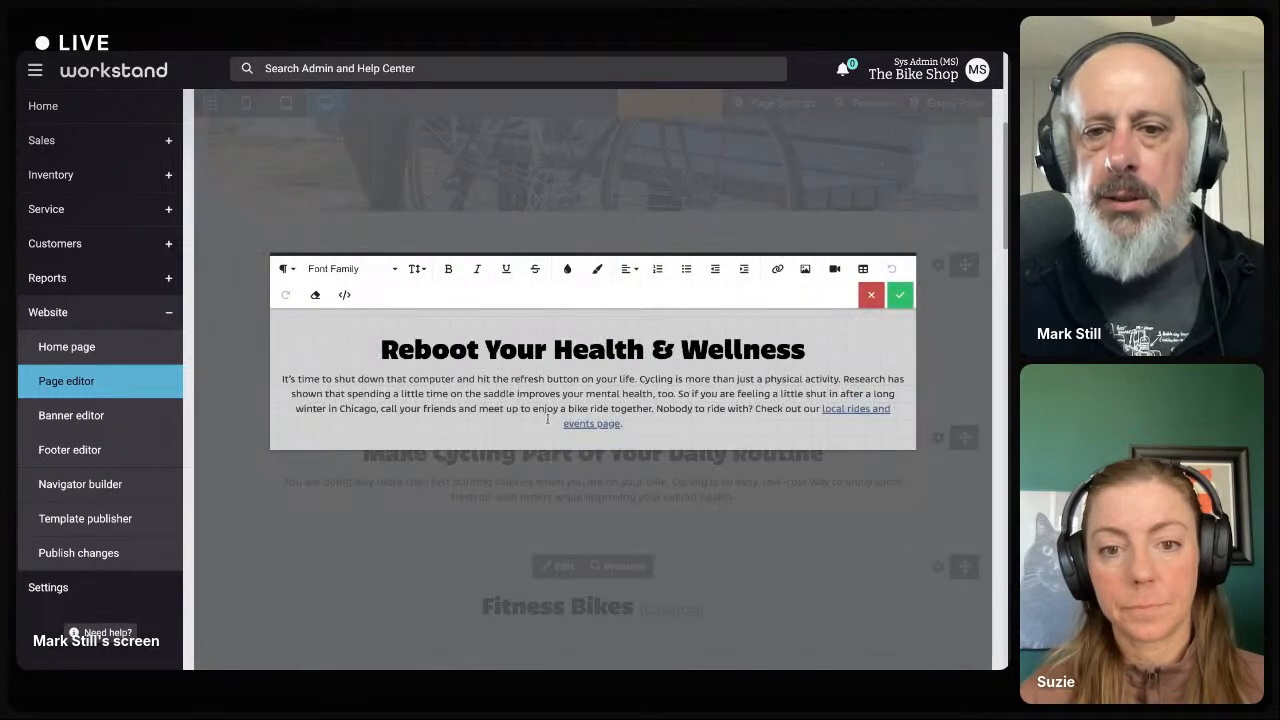
{"action": "left_click", "coordinate": [802, 407]}
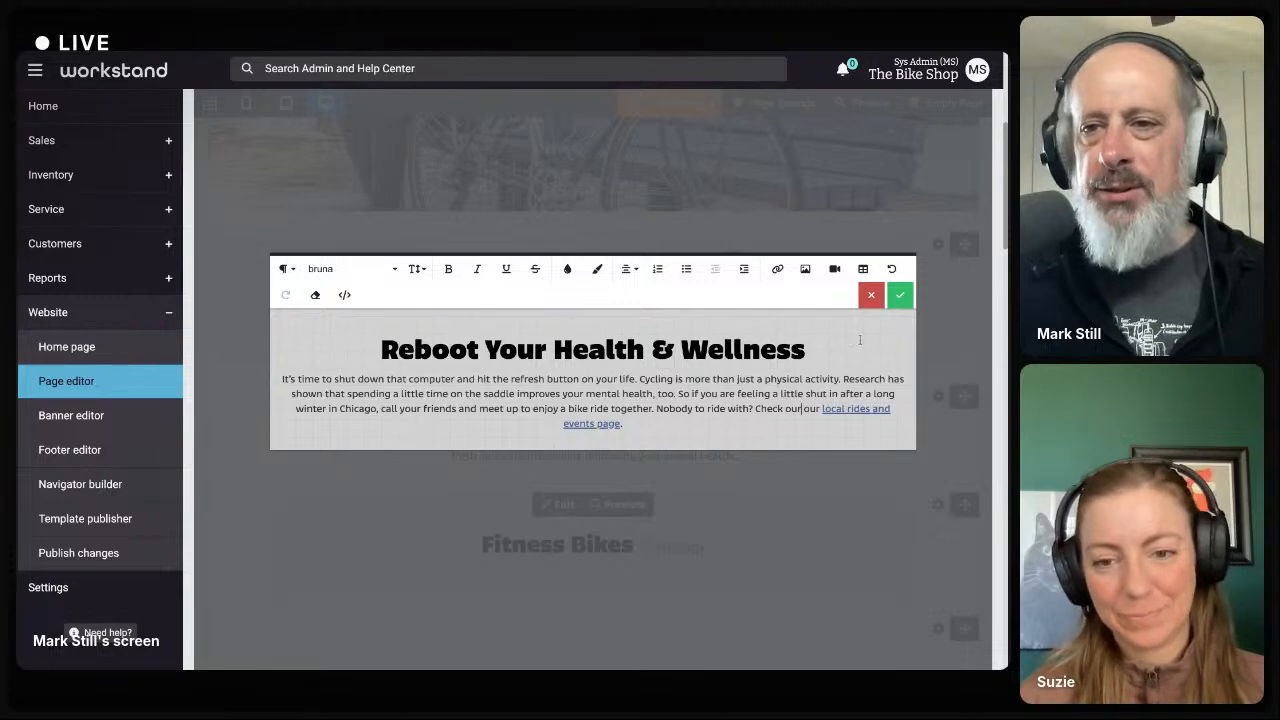
{"action": "left_click", "coordinate": [900, 296]}
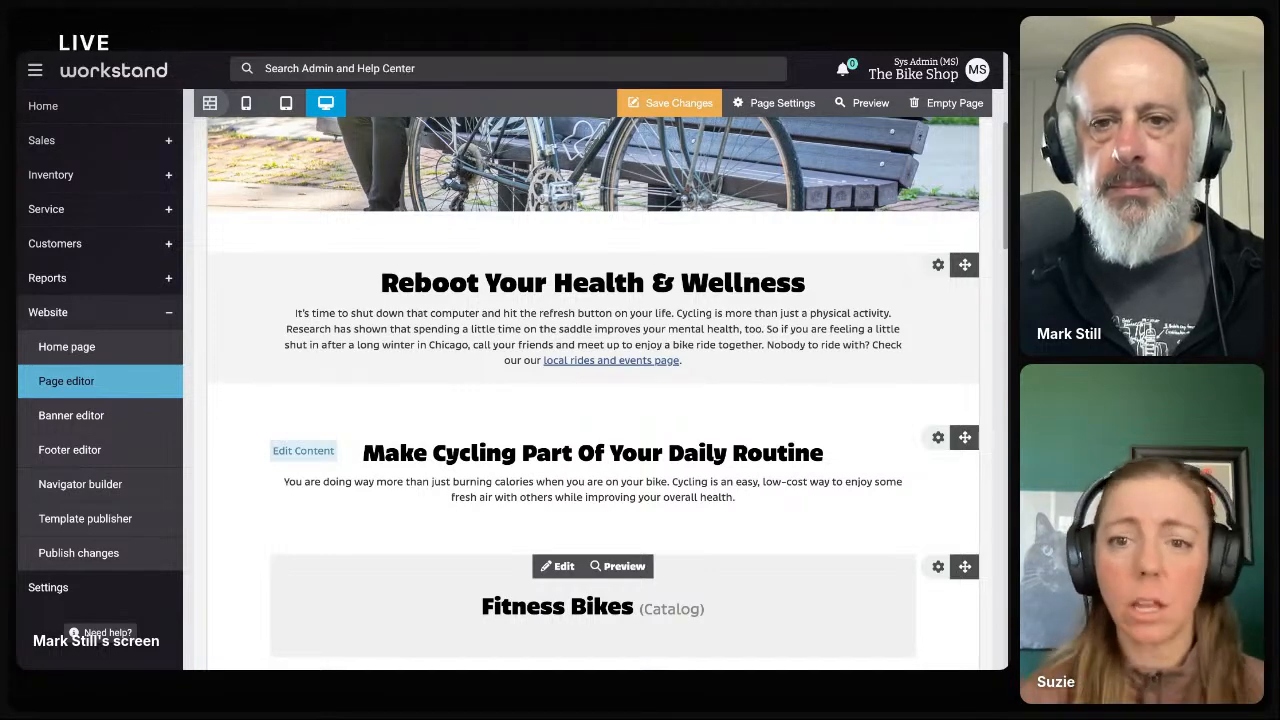
Review the page's Meta, Advanced and Basic settings.
{"action": "scroll", "coordinate": [655, 322], "scroll_direction": "down", "scroll_amount": 3}
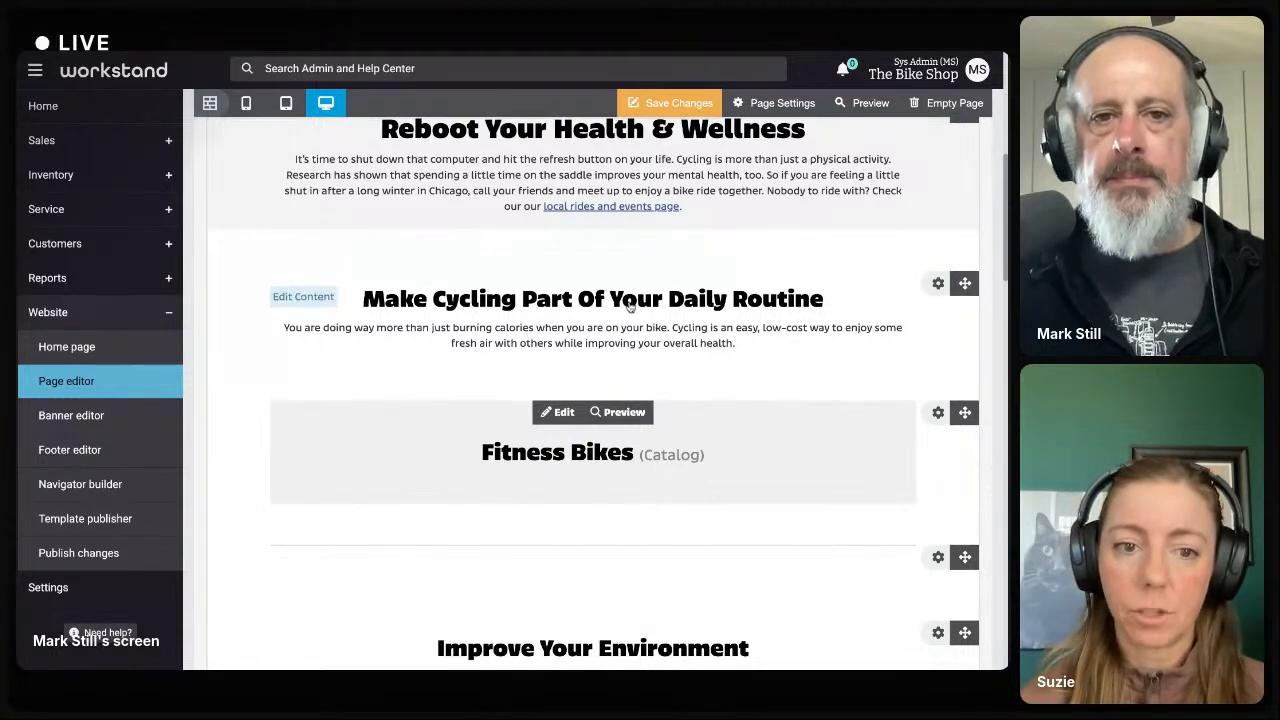
{"action": "scroll", "coordinate": [631, 320], "scroll_direction": "down", "scroll_amount": 1}
{"action": "scroll", "coordinate": [631, 320], "scroll_direction": "up", "scroll_amount": 3}
{"action": "scroll", "coordinate": [631, 320], "scroll_direction": "up", "scroll_amount": 3}
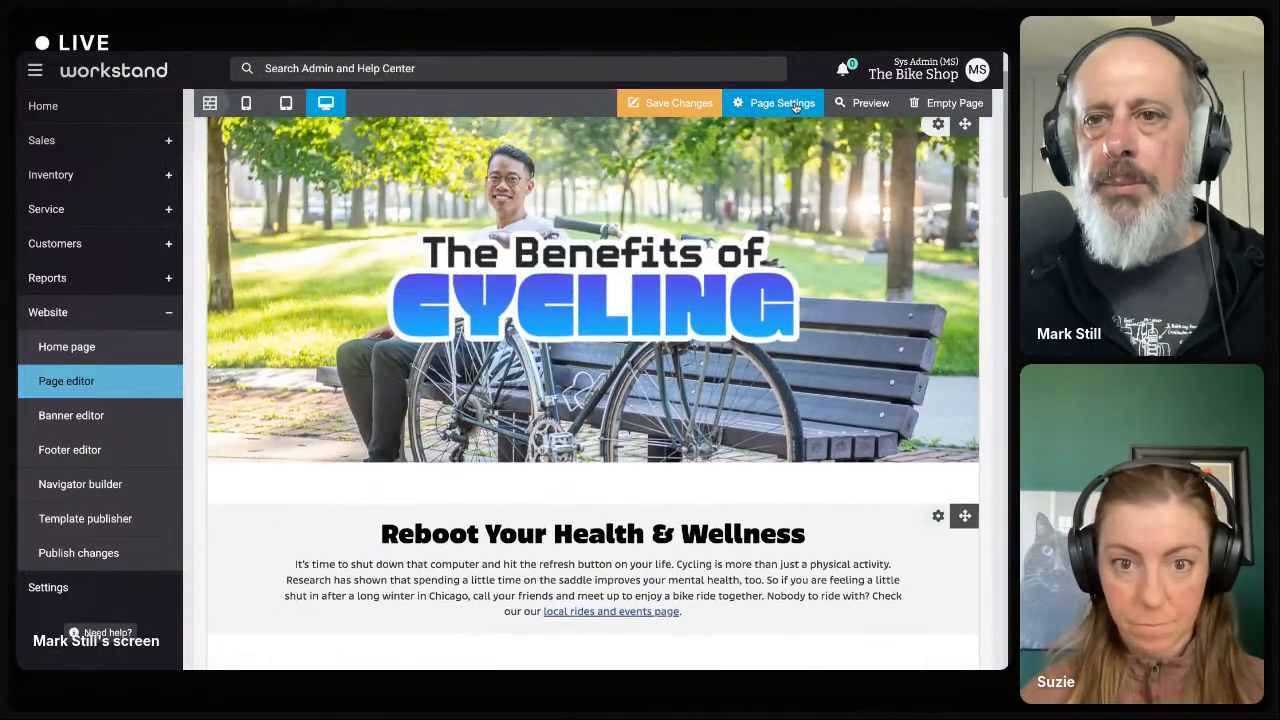
{"action": "left_click", "coordinate": [795, 107]}
{"action": "left_click", "coordinate": [397, 133]}
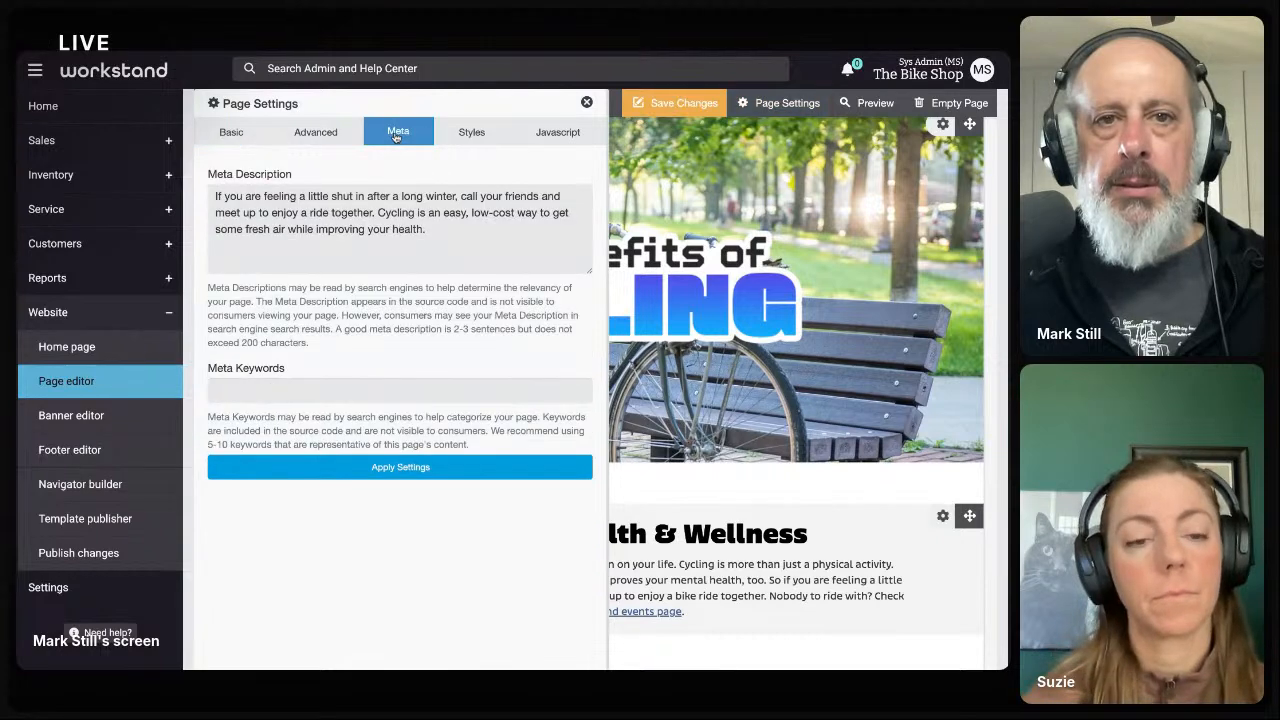
{"action": "left_click", "coordinate": [586, 102]}
{"action": "left_click", "coordinate": [786, 104]}
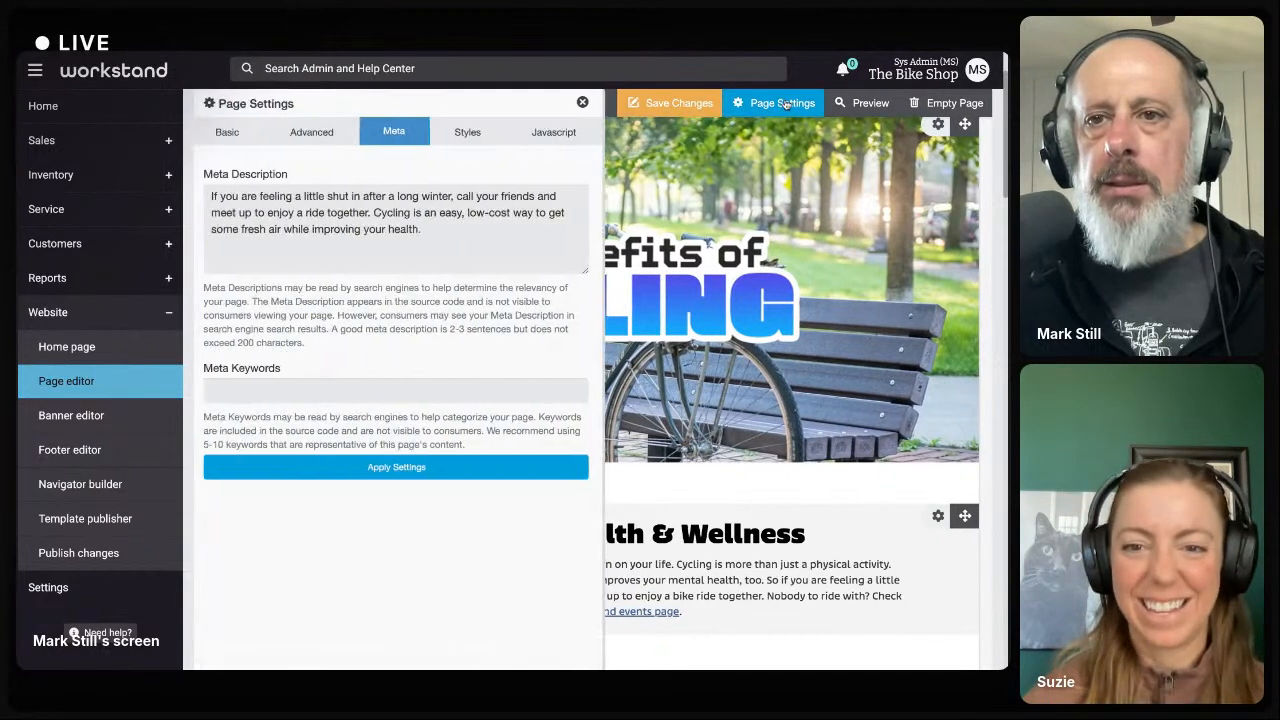
{"action": "left_click", "coordinate": [326, 140]}
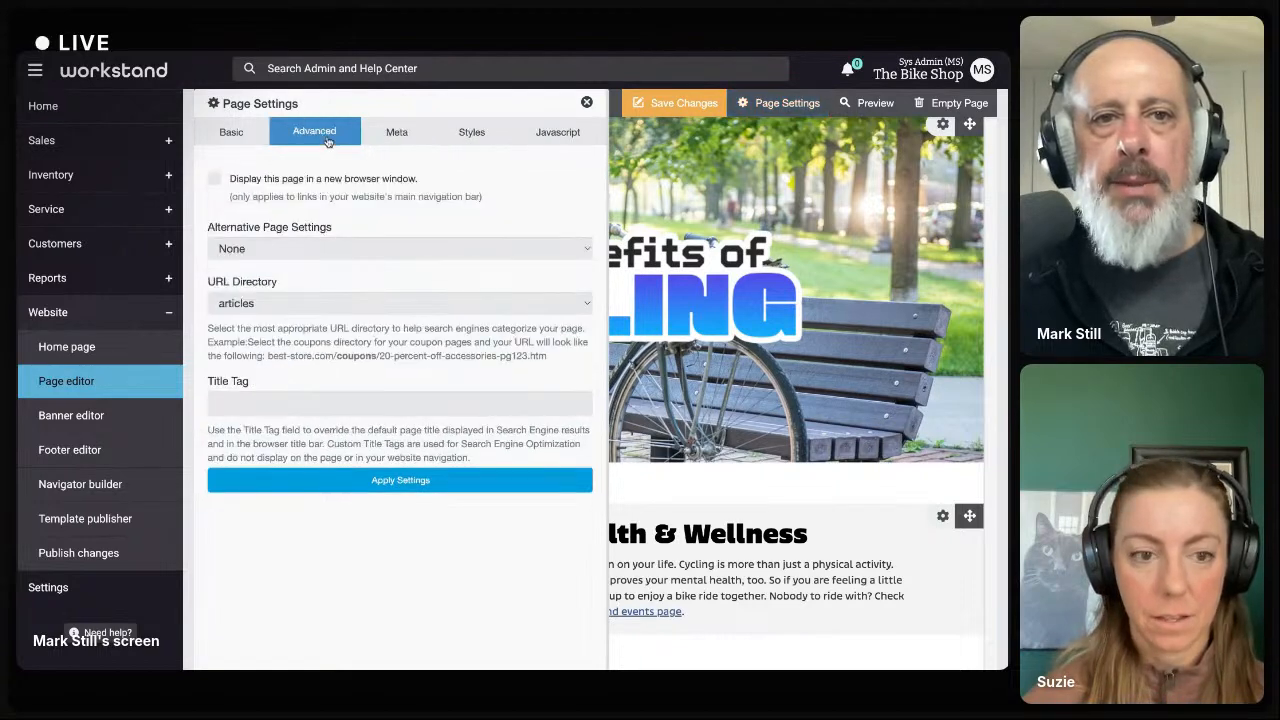
{"action": "left_click", "coordinate": [248, 139]}
Examine the page's meta description text and the Meta Keywords setting.
{"action": "left_click", "coordinate": [396, 136]}
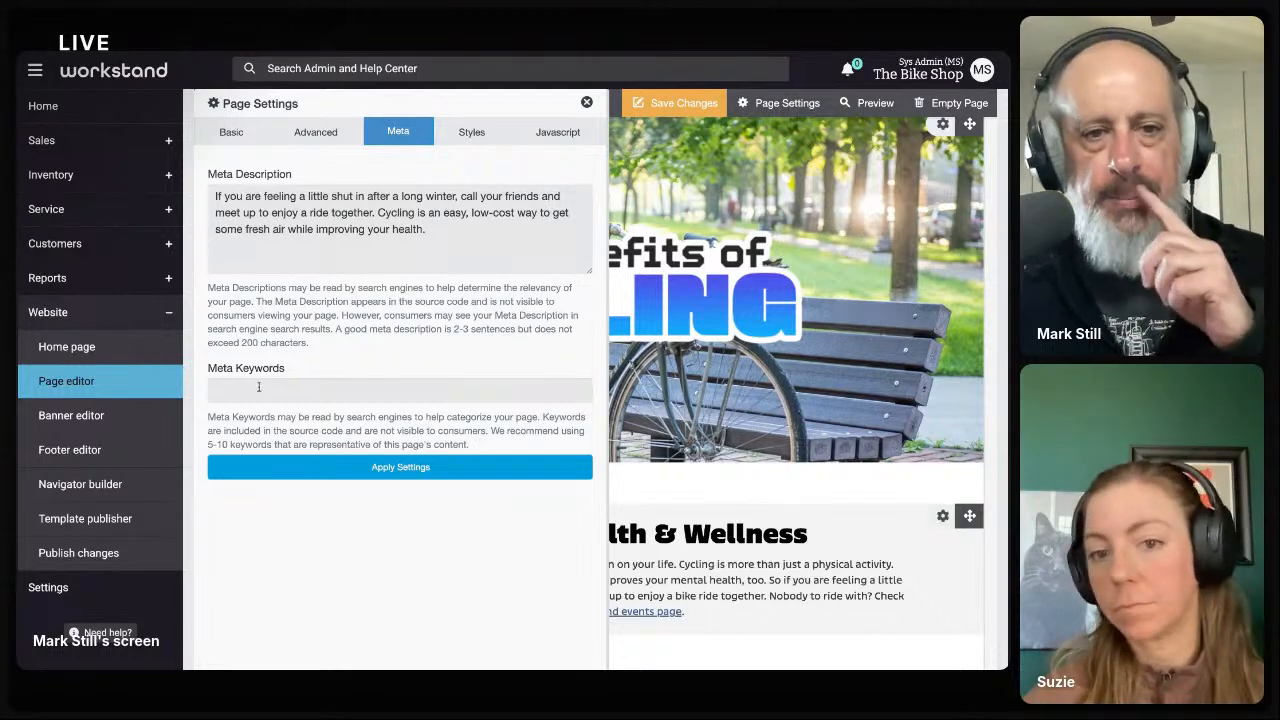
{"action": "triple_click", "coordinate": [284, 369]}
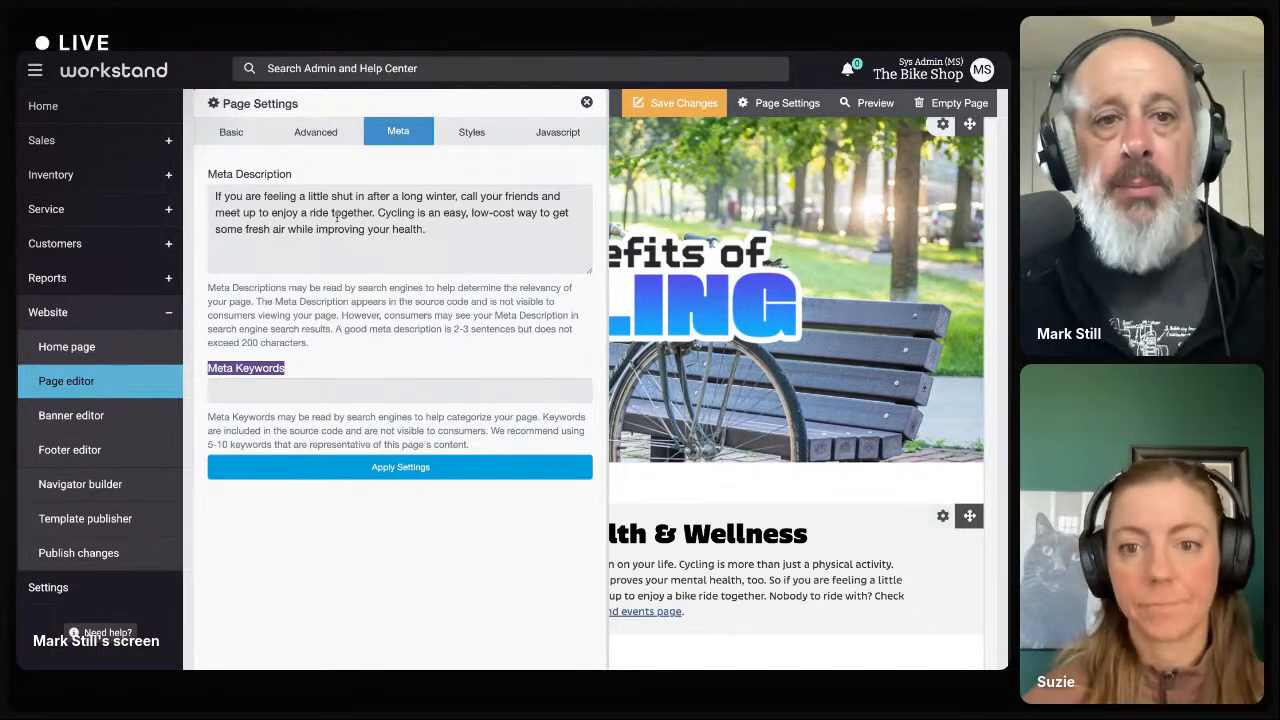
{"action": "mouse_move", "coordinate": [428, 229]}
{"action": "left_mouse_down"}
{"action": "mouse_move", "coordinate": [268, 229]}
{"action": "mouse_move", "coordinate": [224, 213]}
{"action": "left_mouse_up"}
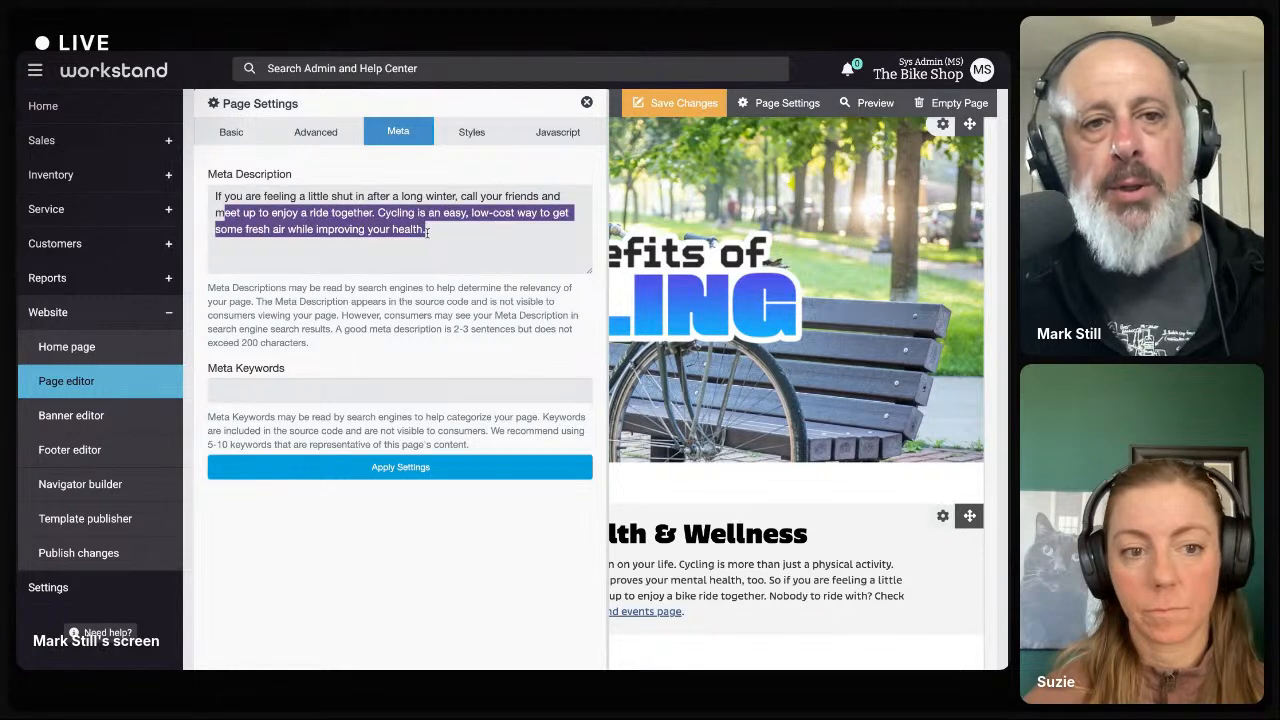
{"action": "key", "text": "ctrl+a"}
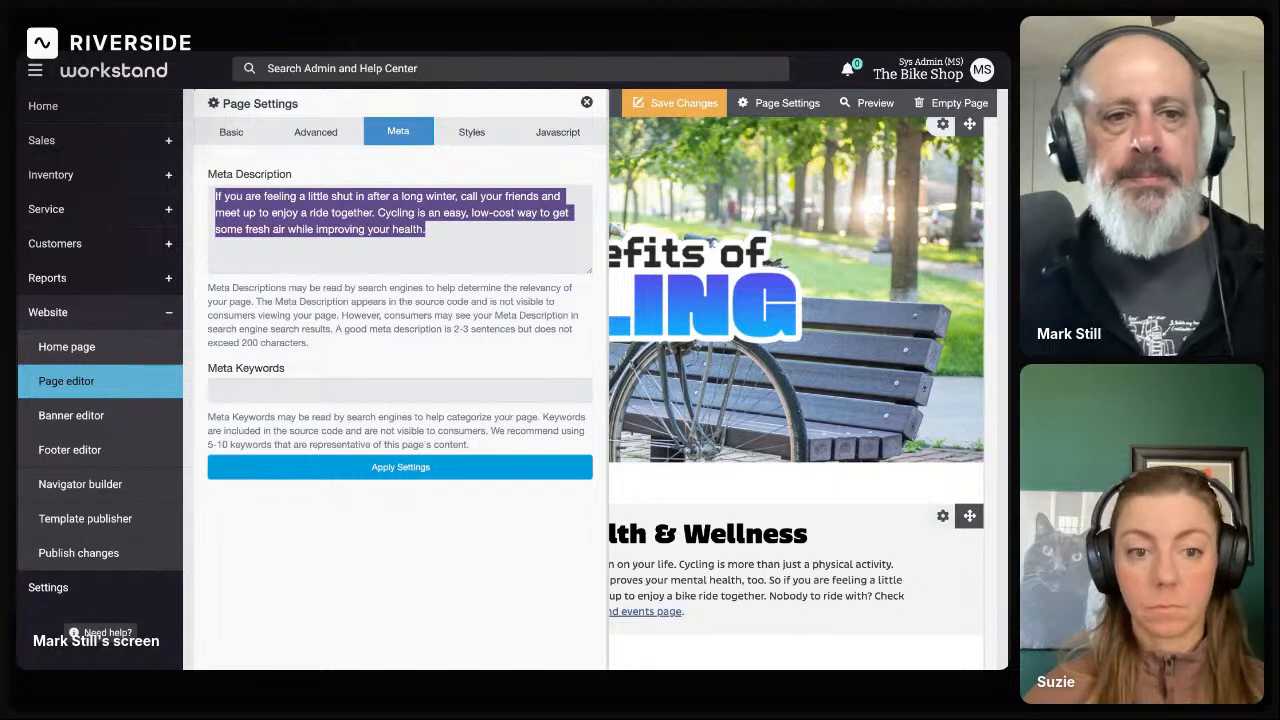
{"action": "left_click", "coordinate": [443, 234]}
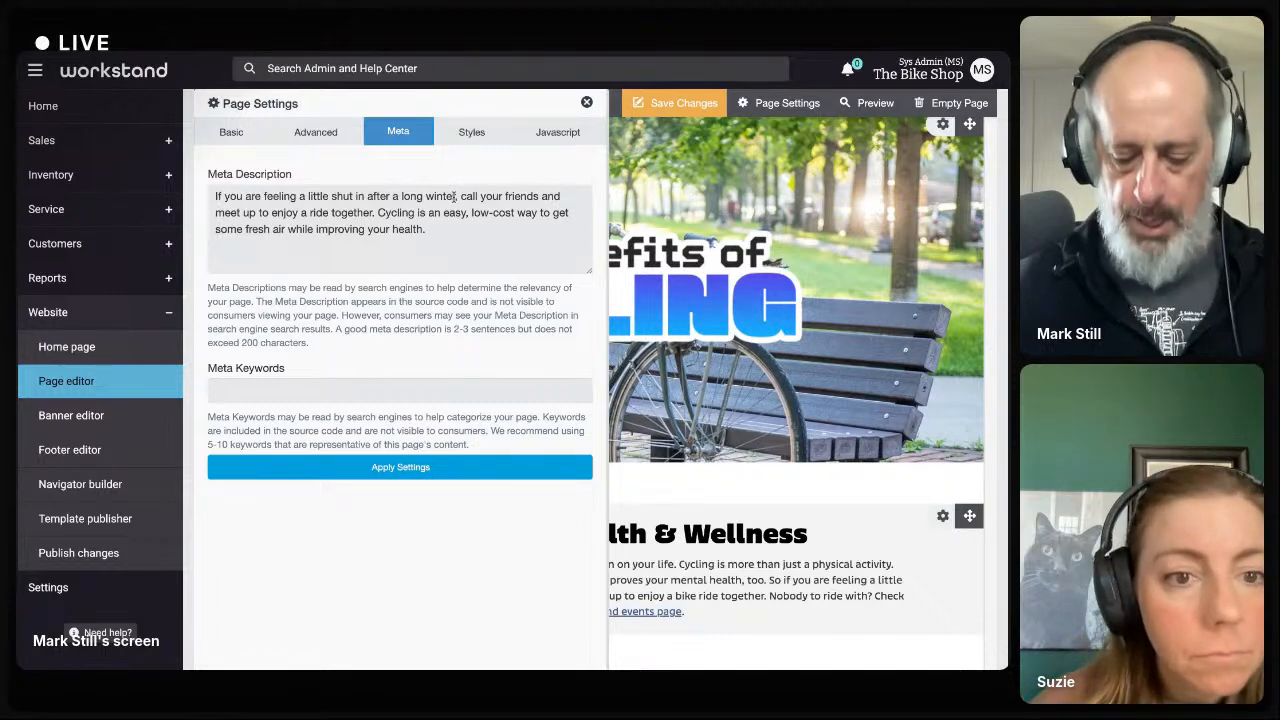
Insert "in Chicago" after "winter" in the page's meta description.
{"action": "left_click", "coordinate": [456, 196]}
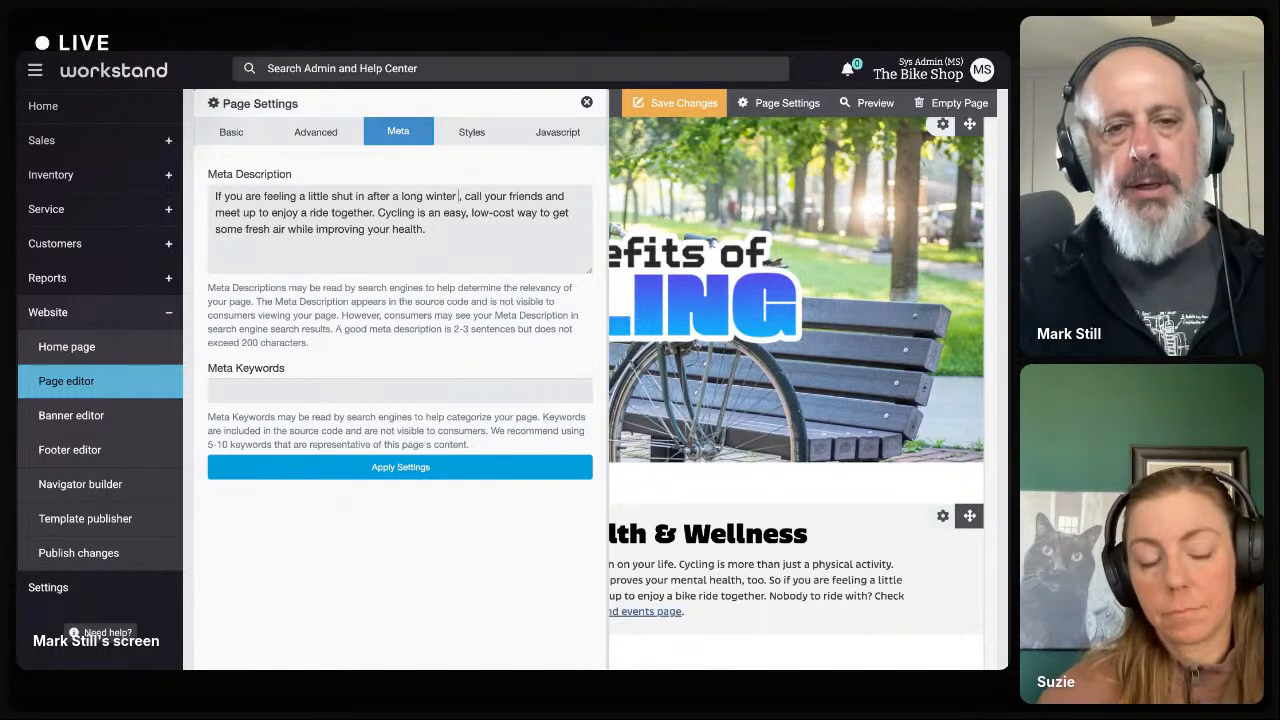
{"action": "type", "text": "in"}
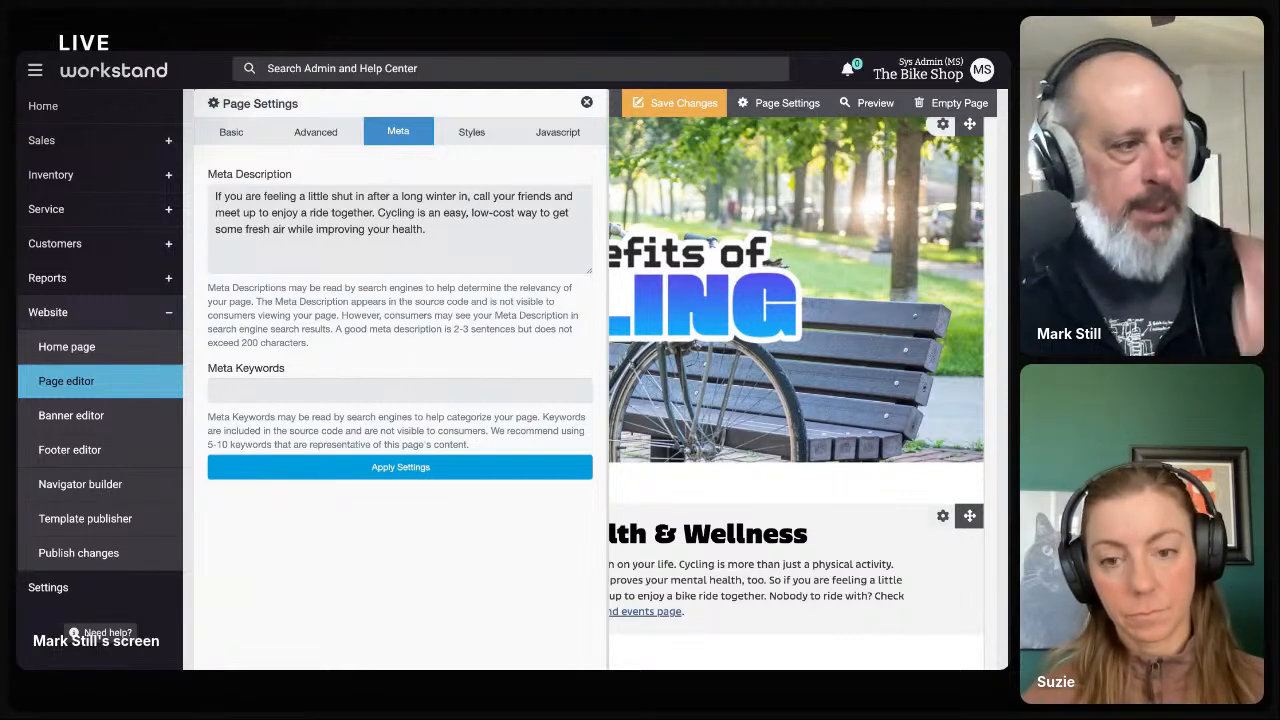
{"action": "type", "text": "Chica"}
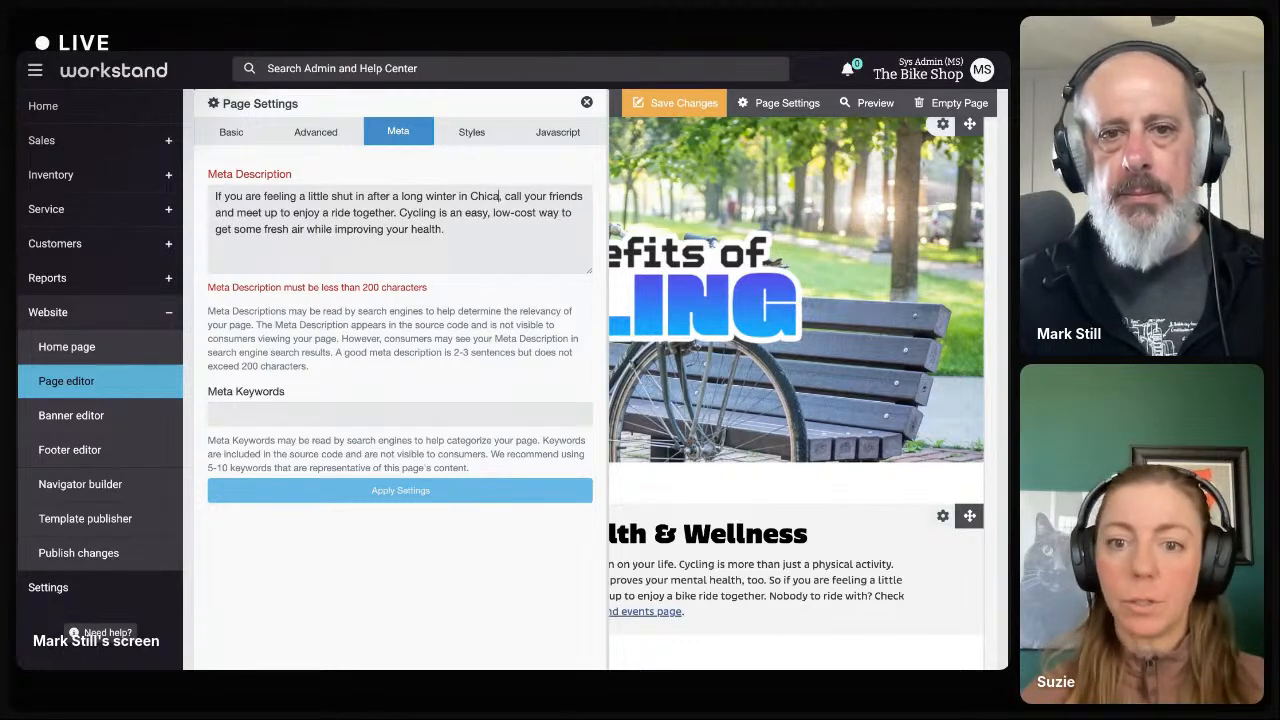
{"action": "type", "text": "go"}
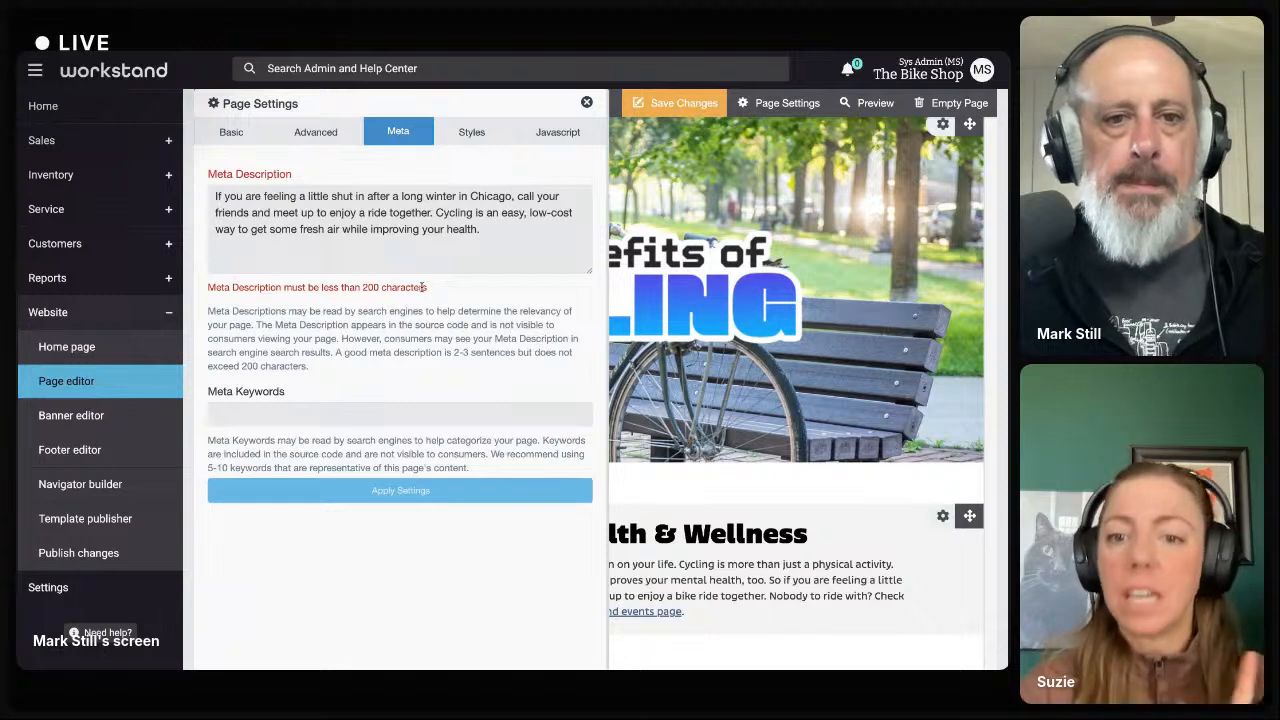
Shorten the meta description to under 200 characters by deleting "low-cost" and the leftover punctuation after "easy".
{"action": "left_click_drag", "start_coordinate": [428, 287], "coordinate": [308, 287]}
{"action": "left_click", "coordinate": [551, 225]}
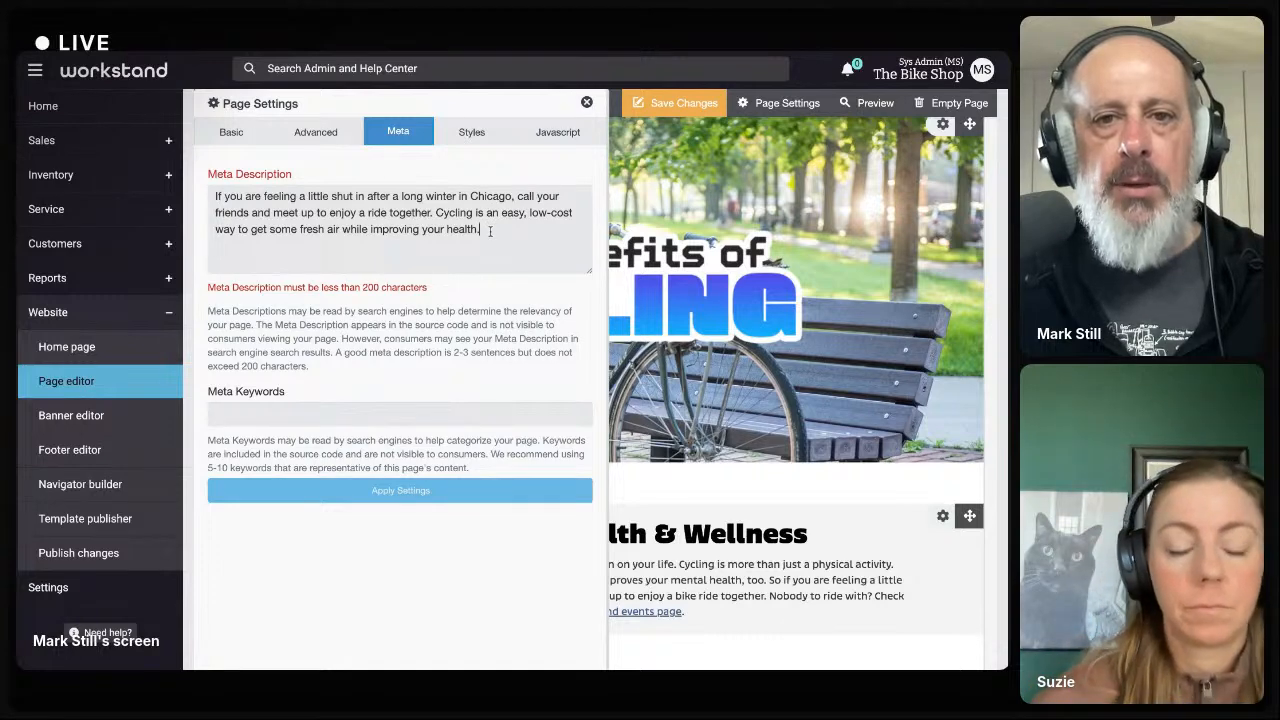
{"action": "left_click", "coordinate": [437, 213], "text": "shift"}
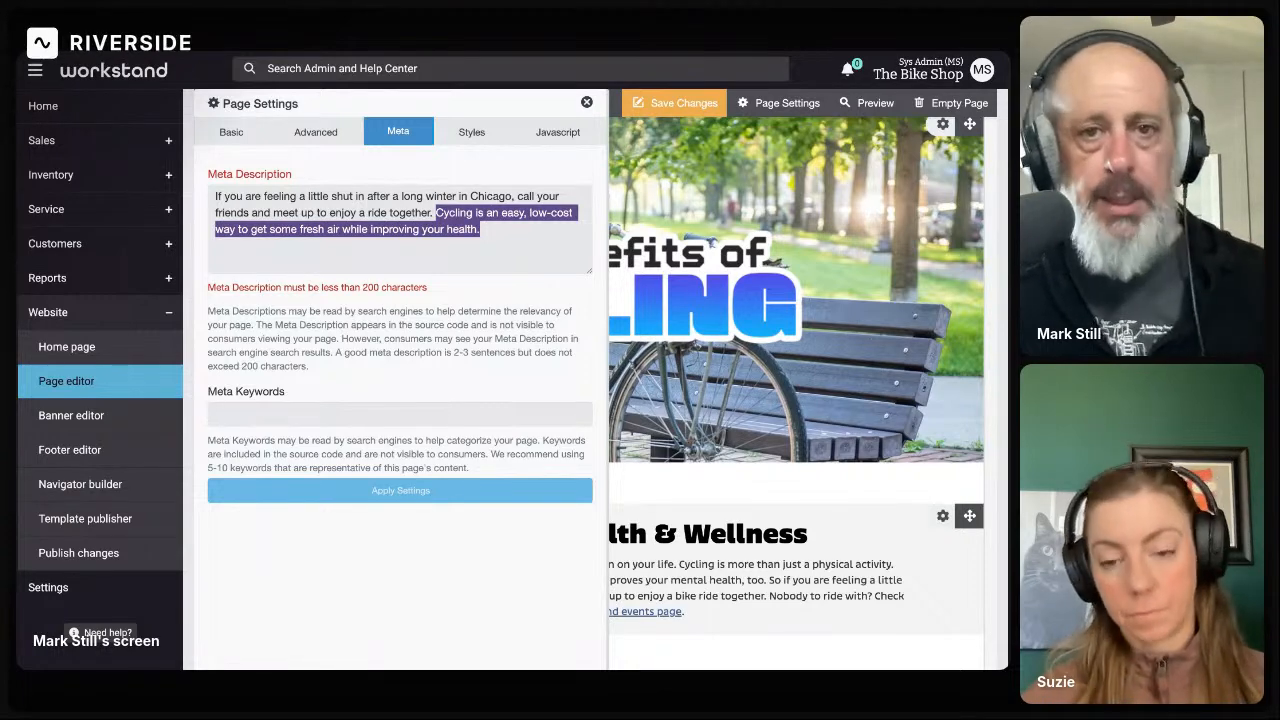
{"action": "left_click", "coordinate": [481, 230]}
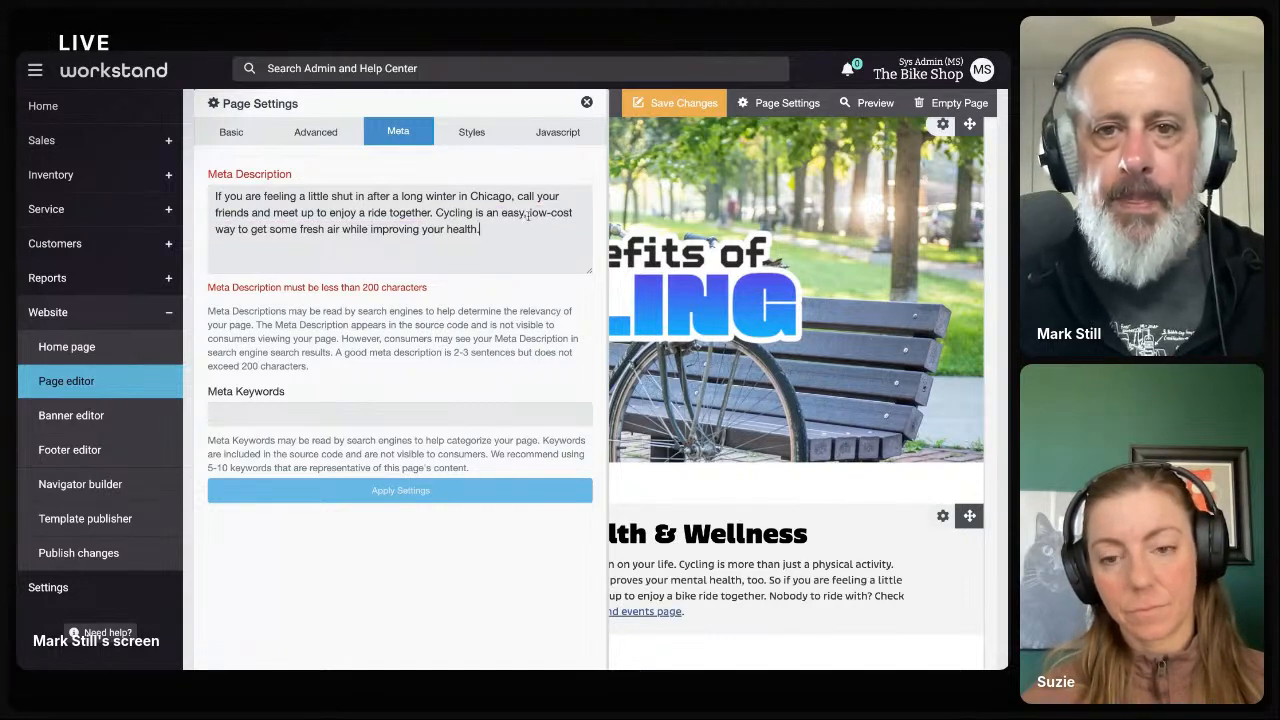
{"action": "mouse_move", "coordinate": [529, 213]}
{"action": "left_mouse_down"}
{"action": "mouse_move", "coordinate": [480, 230]}
{"action": "mouse_move", "coordinate": [216, 230]}
{"action": "left_mouse_up"}
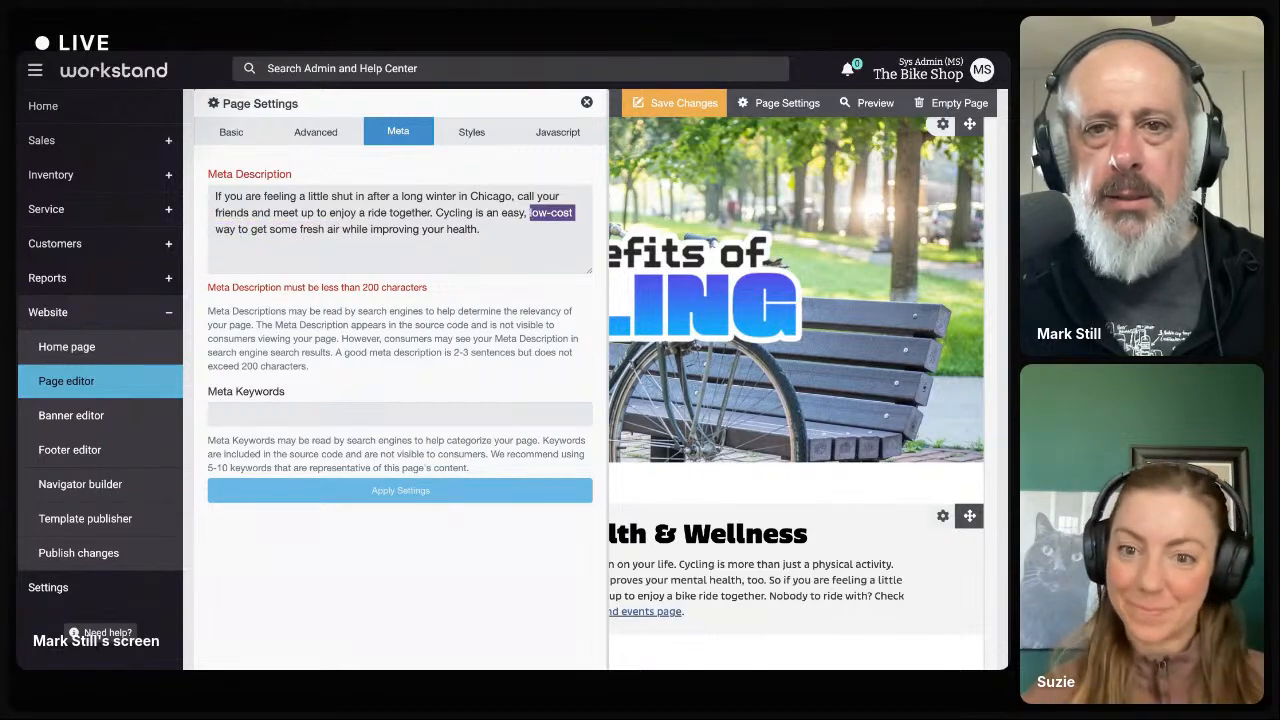
{"action": "key", "text": "BackSpace"}
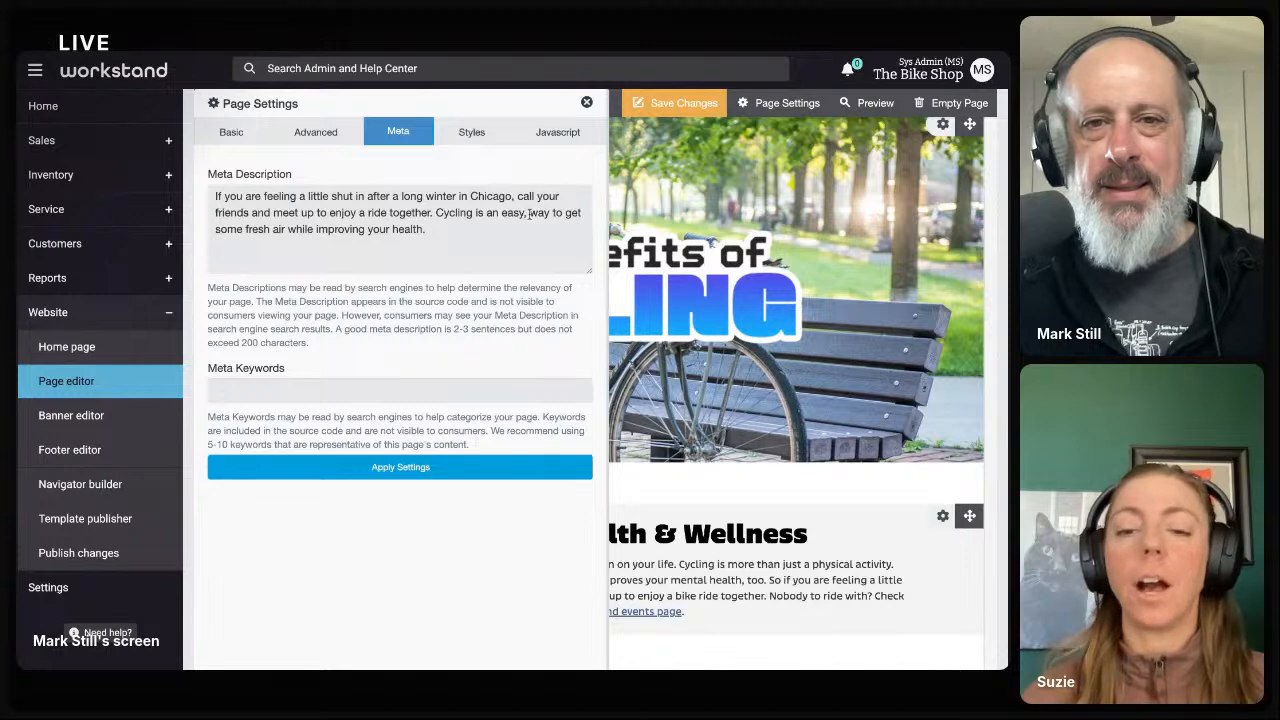
{"action": "key", "text": "BackSpace"}
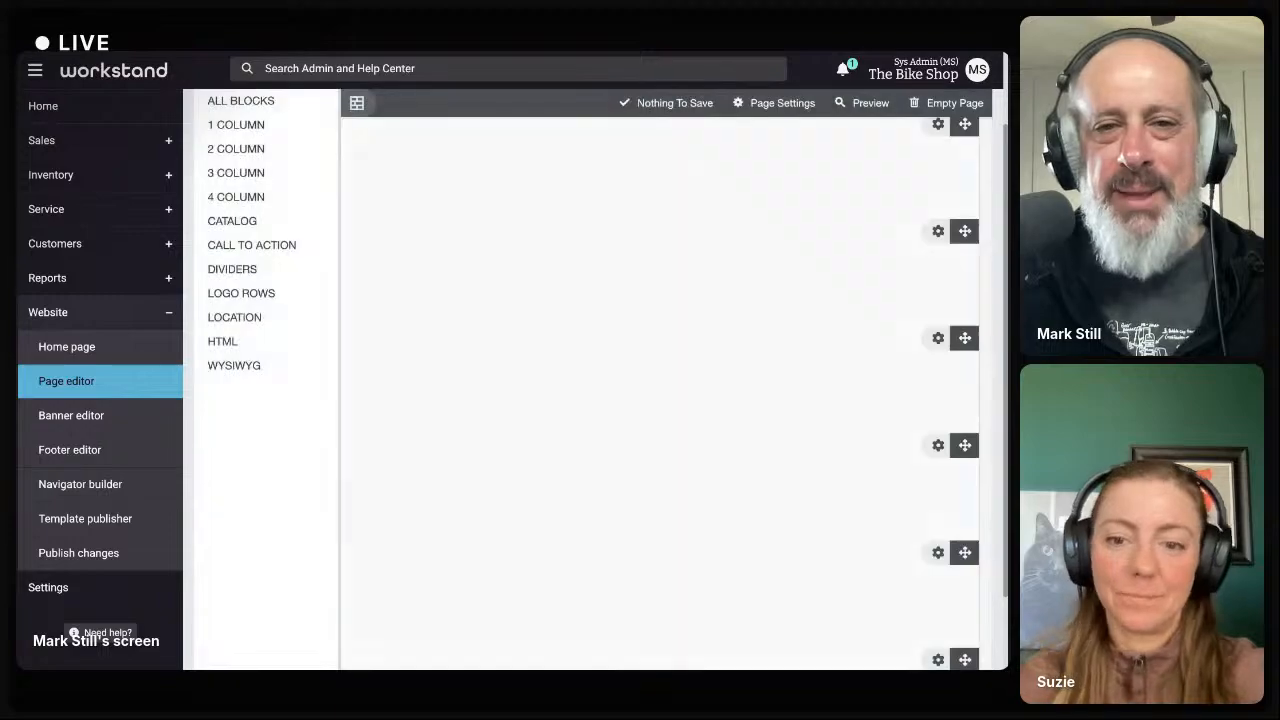
Open the category selection in the Fitness Bikes catalog block's selection parameters.
{"action": "scroll", "coordinate": [526, 478], "scroll_direction": "down", "scroll_amount": 5}
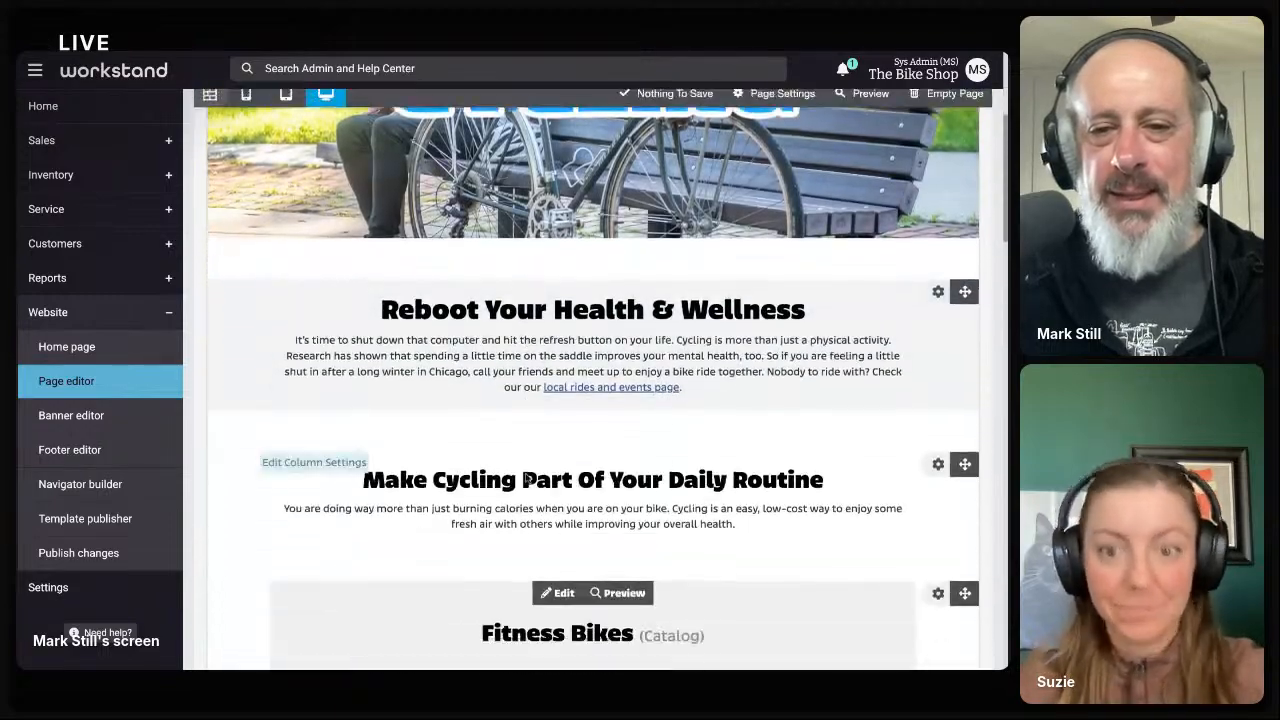
{"action": "scroll", "coordinate": [526, 478], "scroll_direction": "down", "scroll_amount": 3}
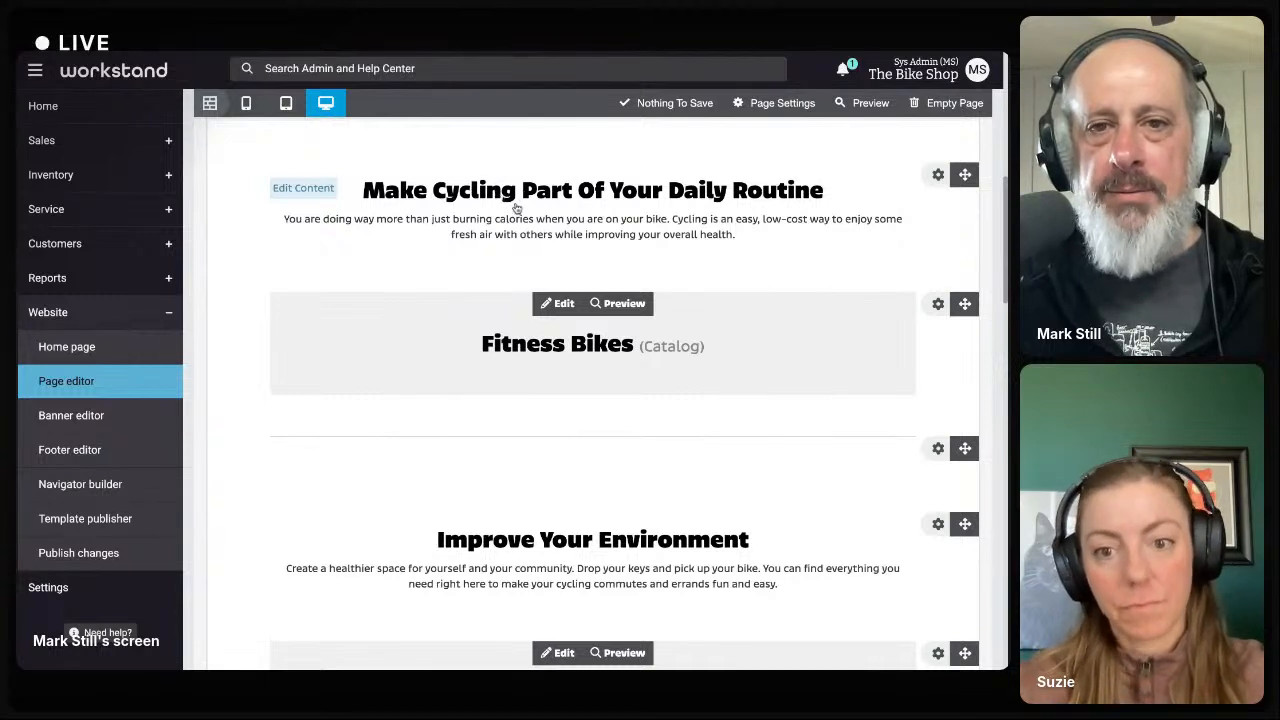
{"action": "left_click", "coordinate": [558, 310]}
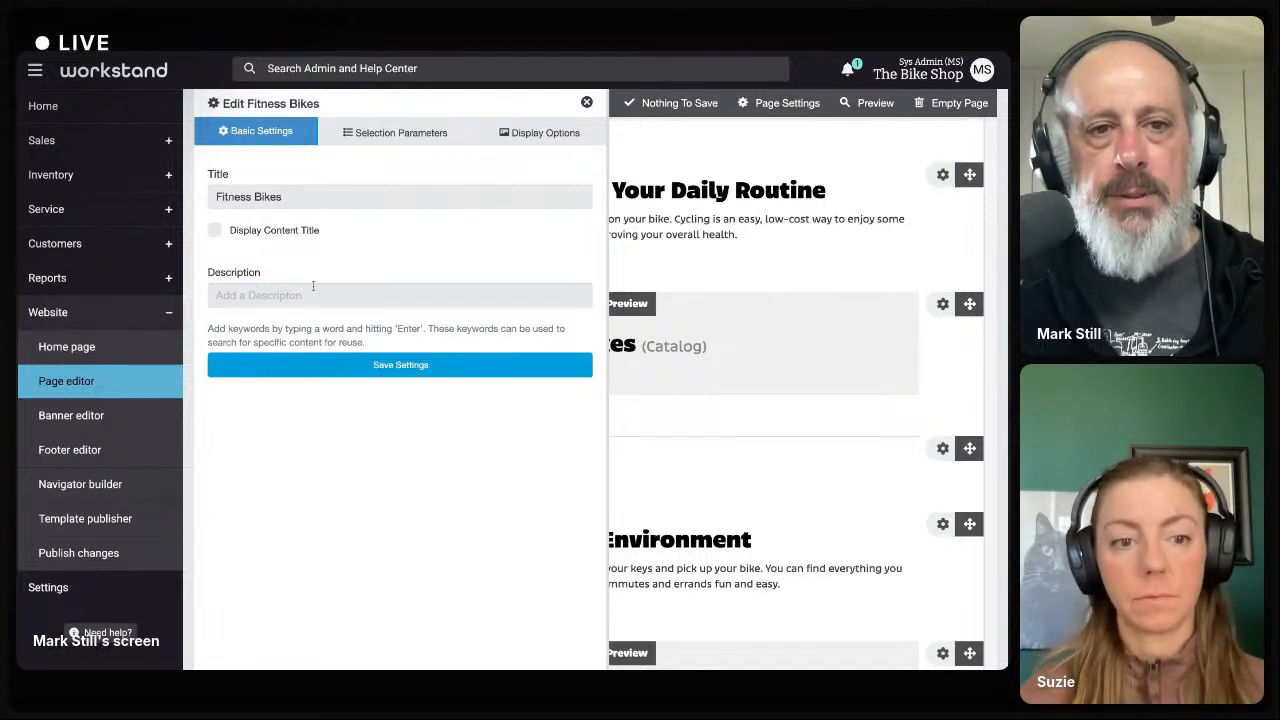
{"action": "left_click", "coordinate": [379, 137]}
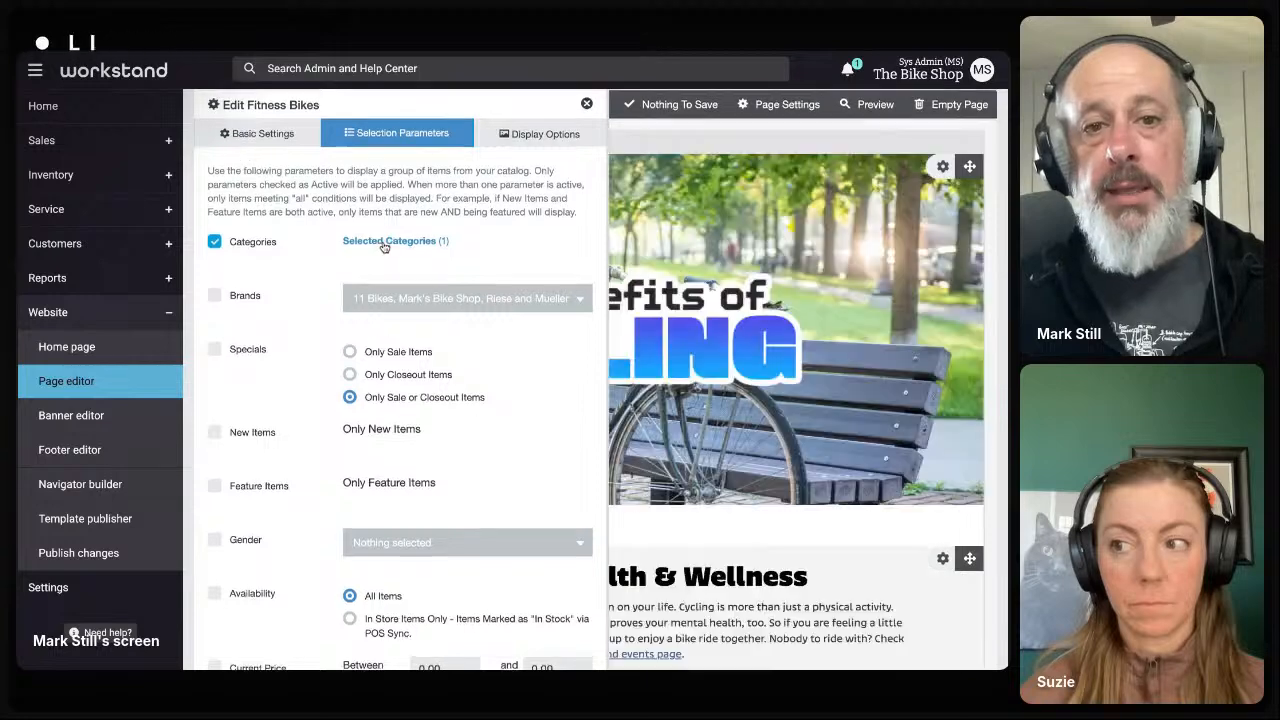
{"action": "left_click", "coordinate": [381, 241]}
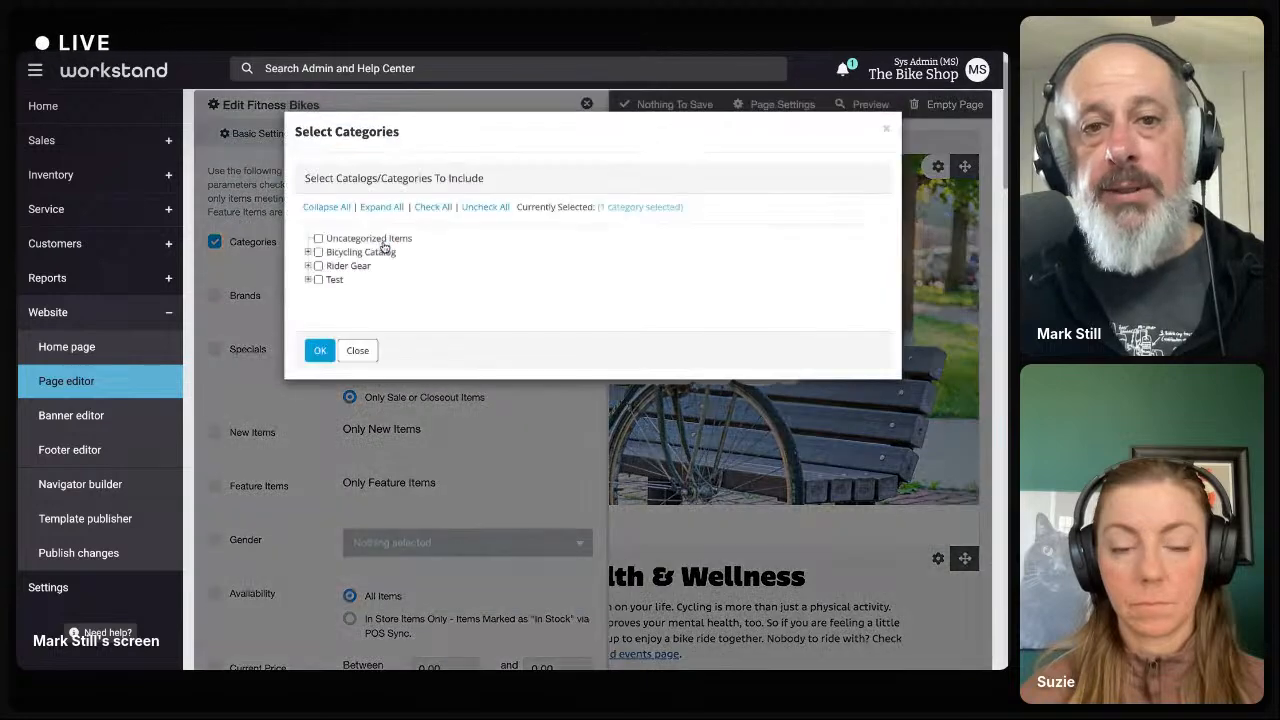
Add the Cruiser and Comfort categories under Bikes to the Fitness Bikes catalog block's category selection.
{"action": "left_click", "coordinate": [309, 253]}
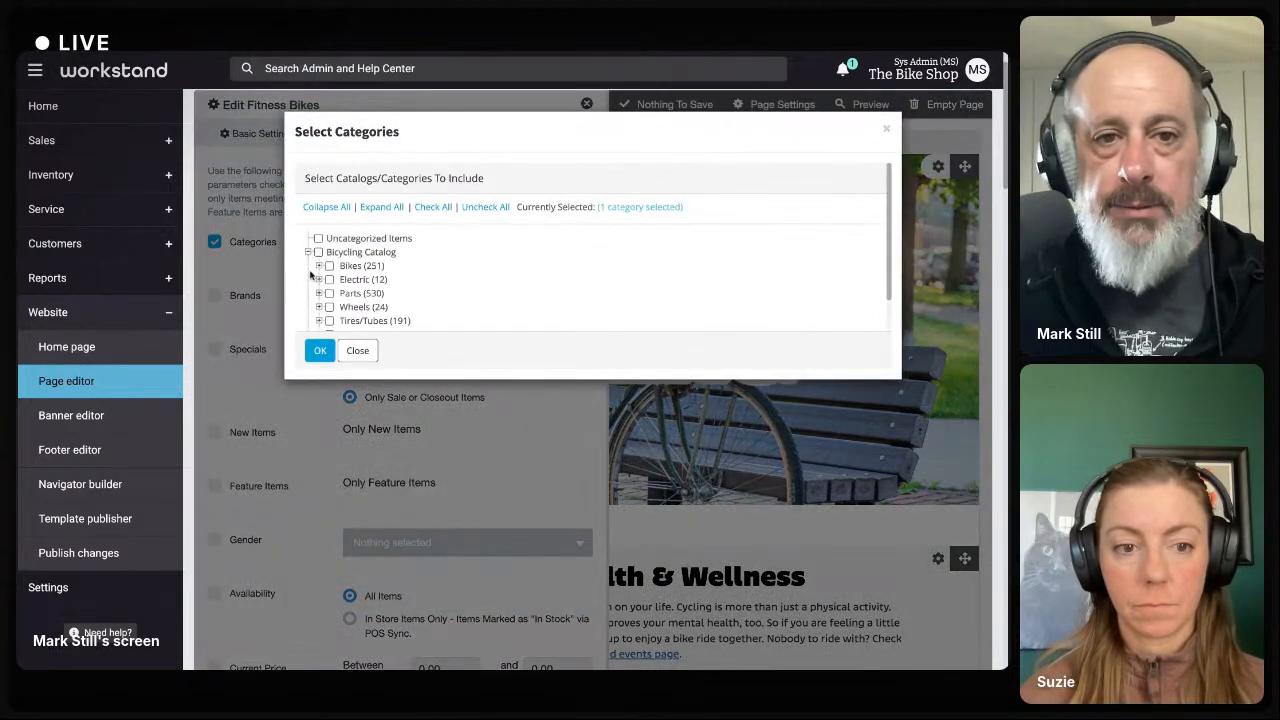
{"action": "left_click", "coordinate": [318, 266]}
{"action": "scroll", "coordinate": [320, 272], "scroll_direction": "down", "scroll_amount": 3}
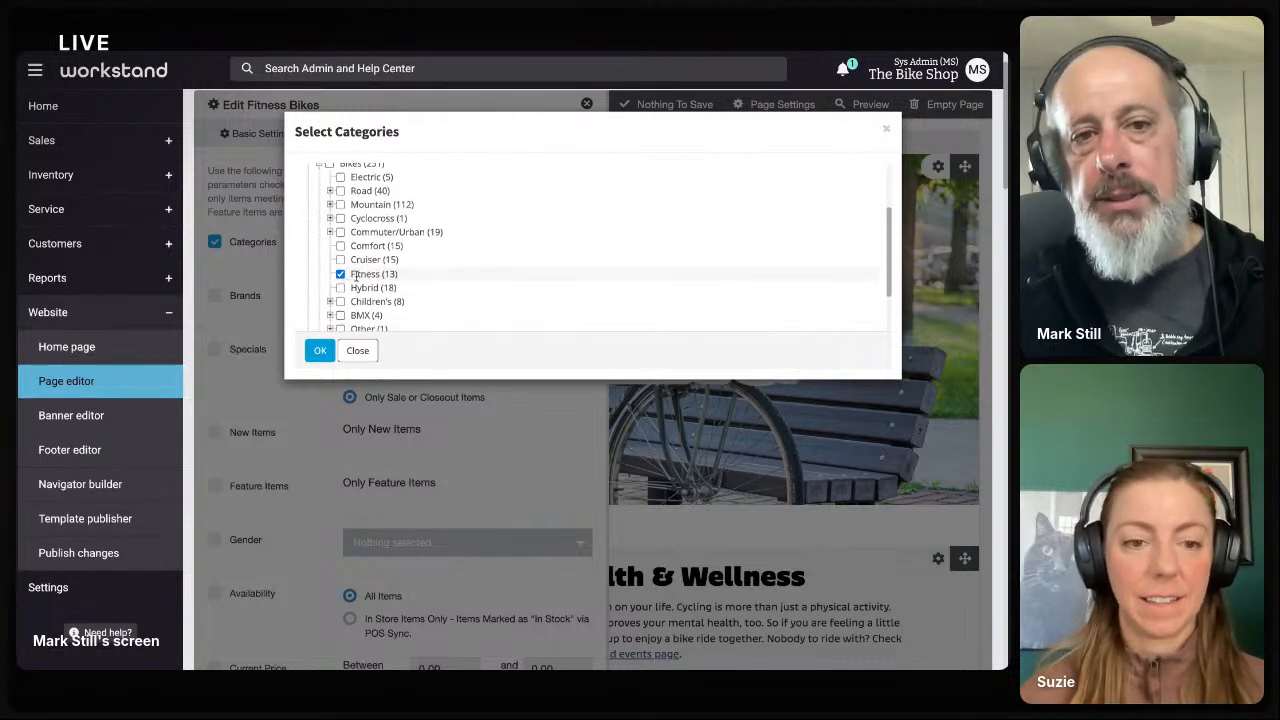
{"action": "scroll", "coordinate": [357, 280], "scroll_direction": "up", "scroll_amount": 1}
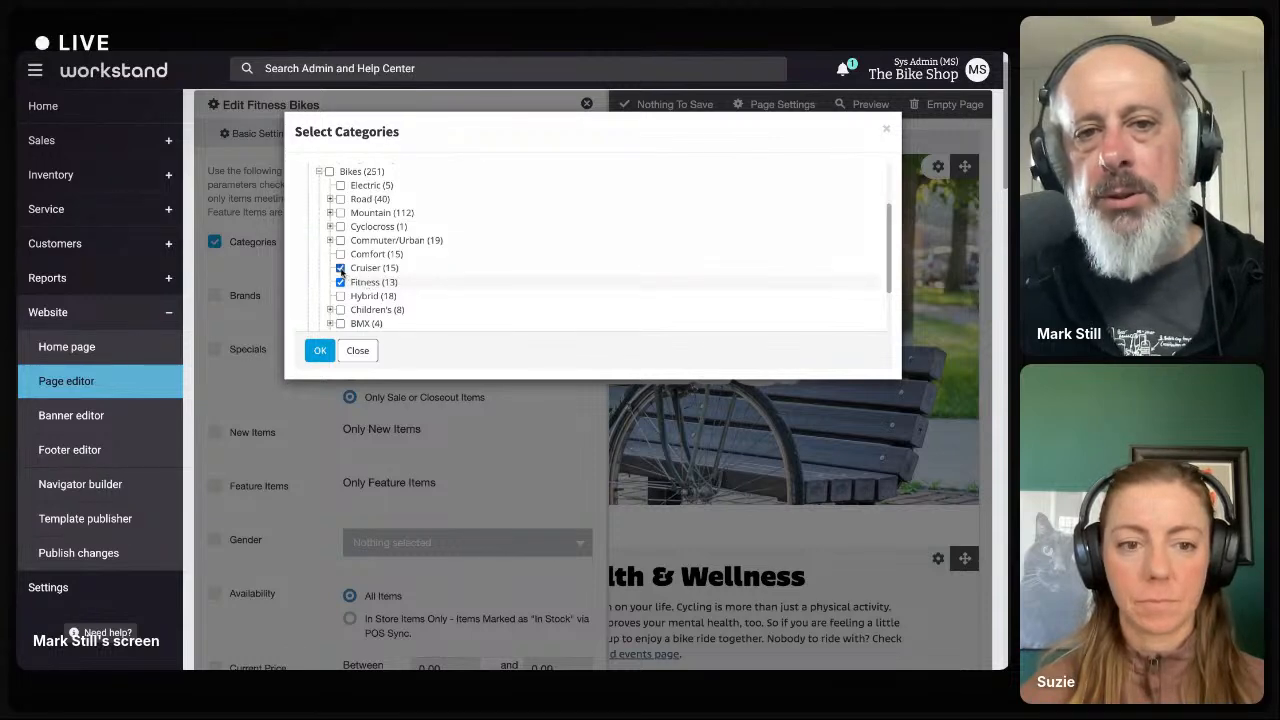
{"action": "left_click", "coordinate": [341, 254]}
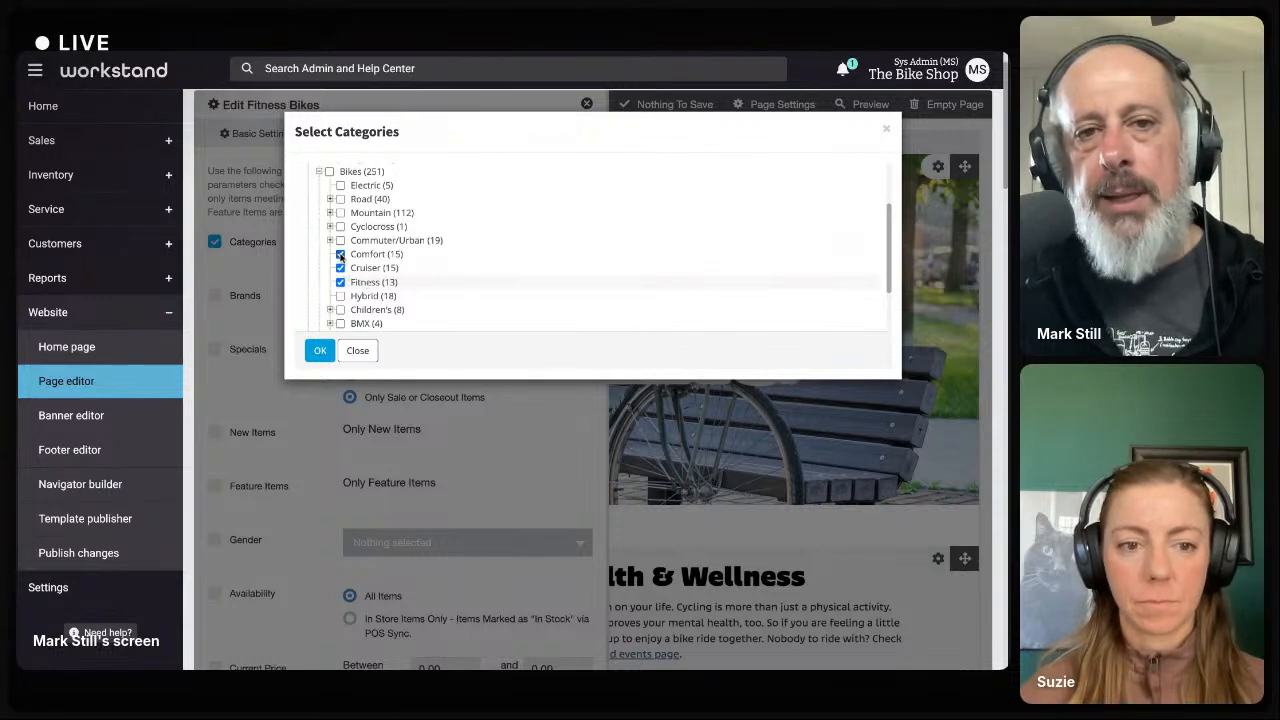
{"action": "double_click", "coordinate": [396, 254]}
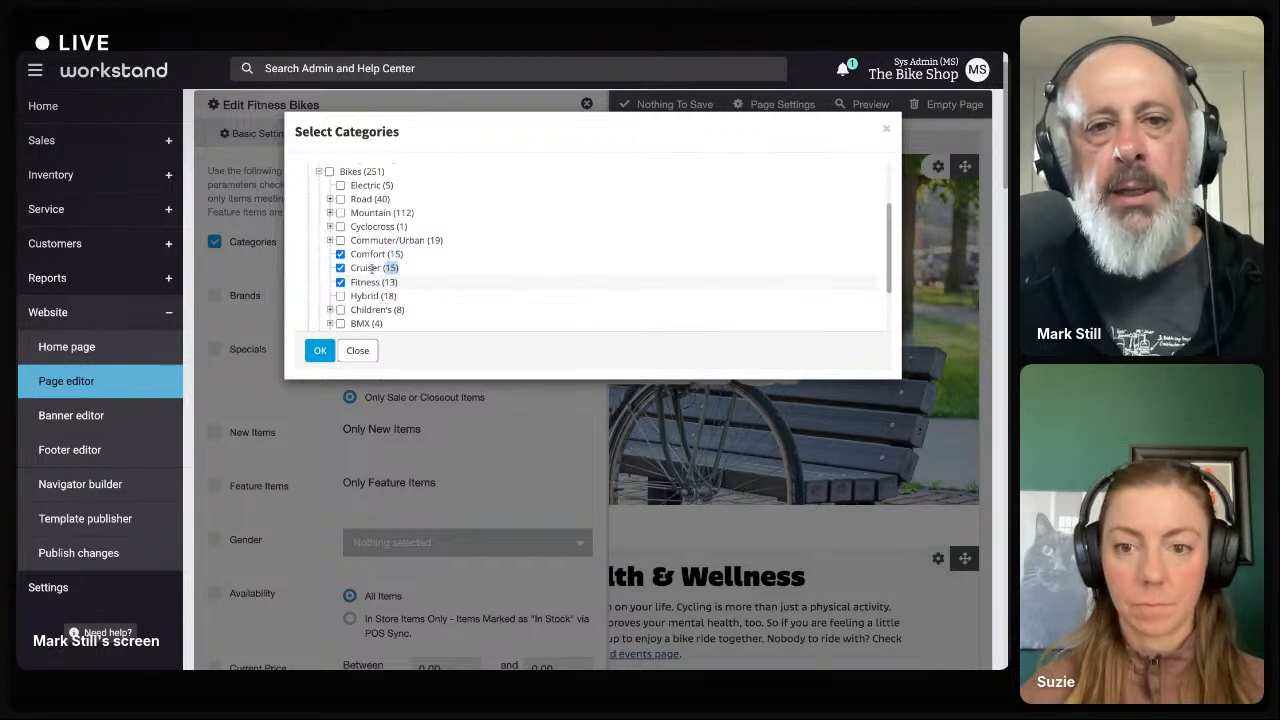
{"action": "left_click", "coordinate": [320, 351]}
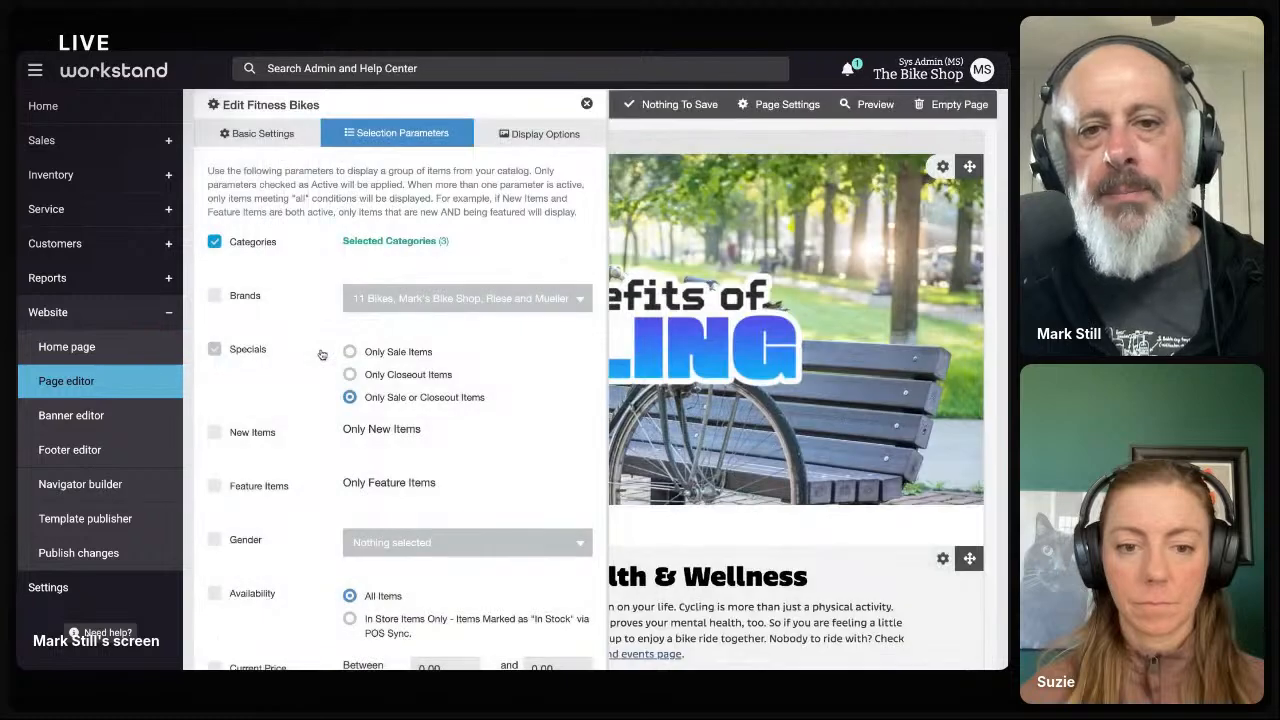
{"action": "scroll", "coordinate": [321, 354], "scroll_direction": "down", "scroll_amount": 2}
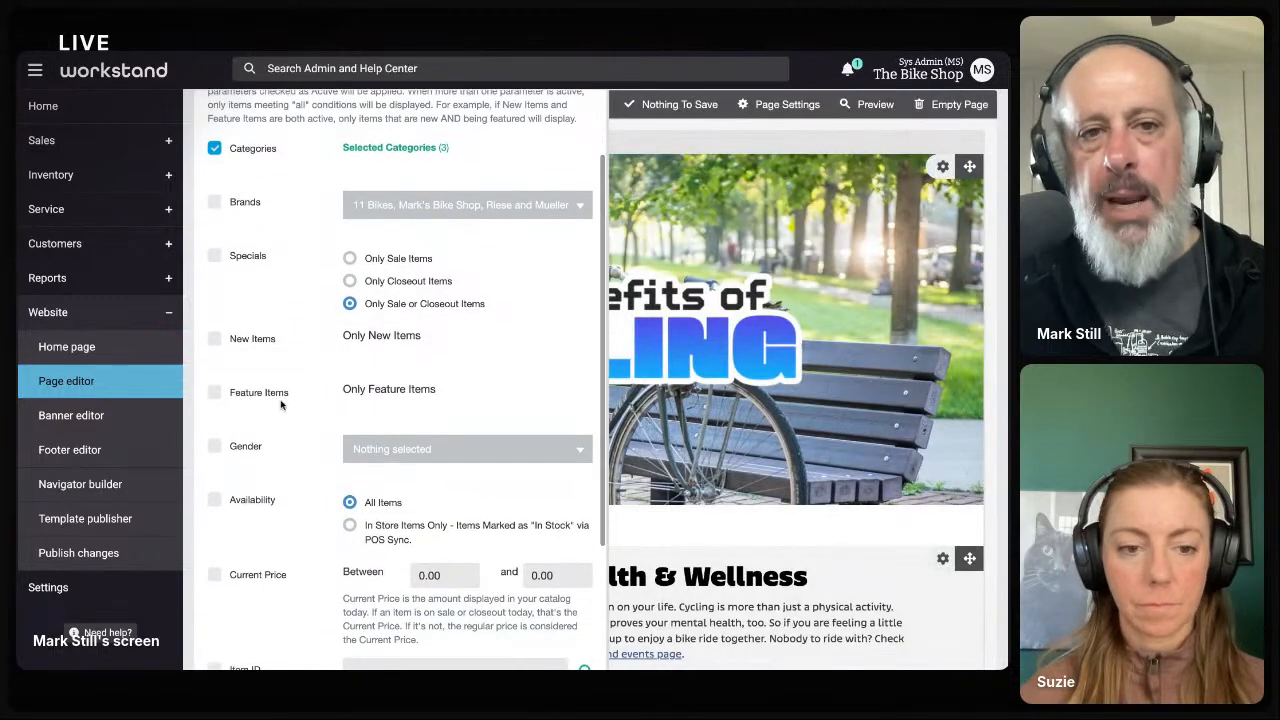
{"action": "scroll", "coordinate": [278, 392], "scroll_direction": "up", "scroll_amount": 1}
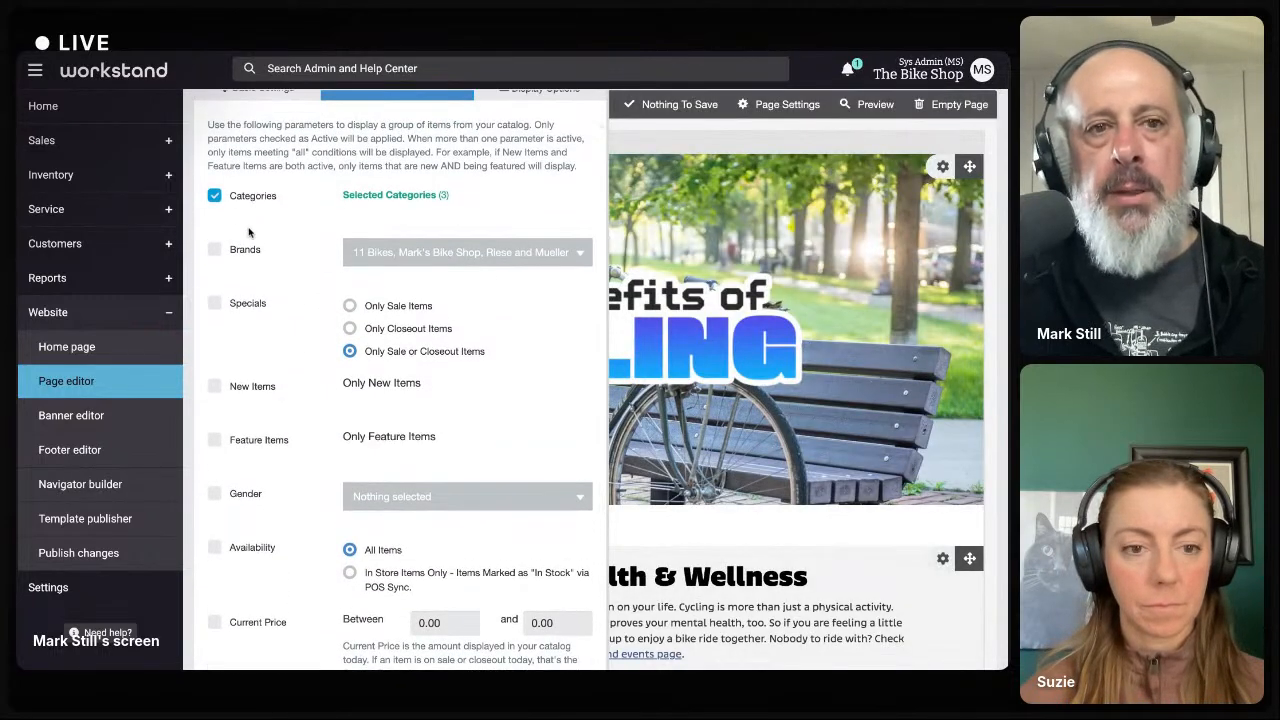
{"action": "left_click", "coordinate": [214, 251]}
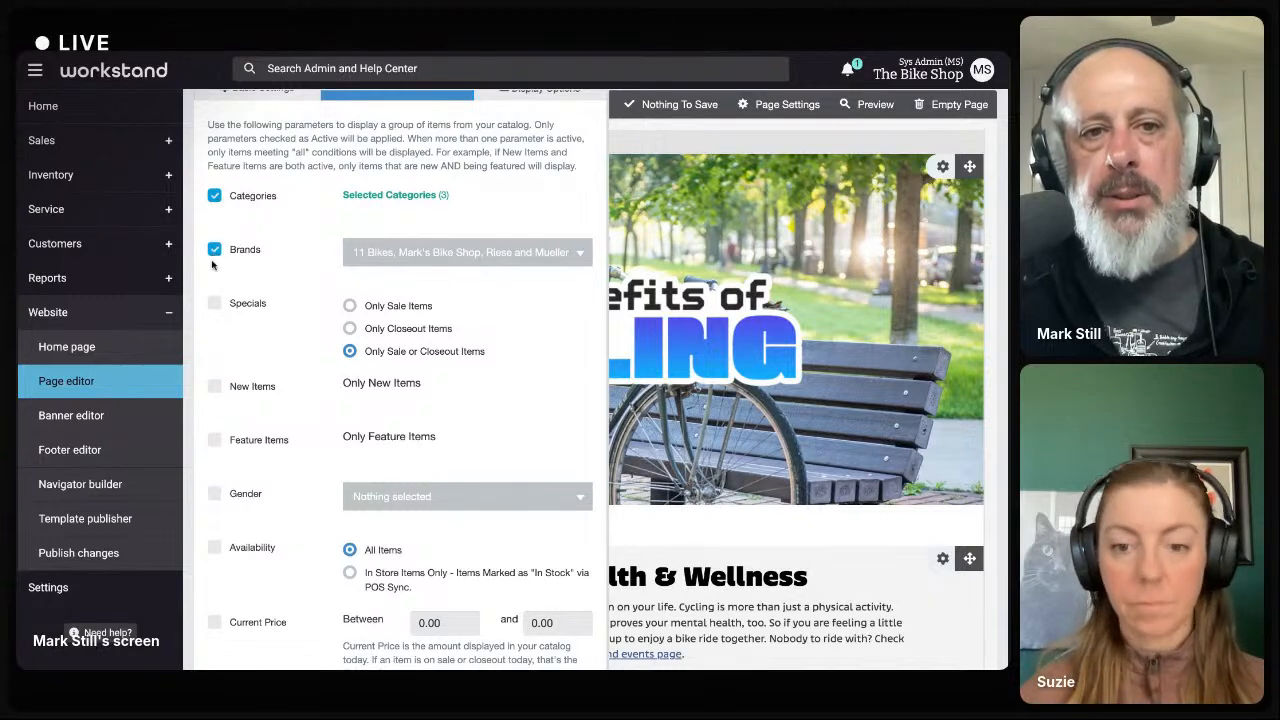
{"action": "left_click", "coordinate": [215, 303]}
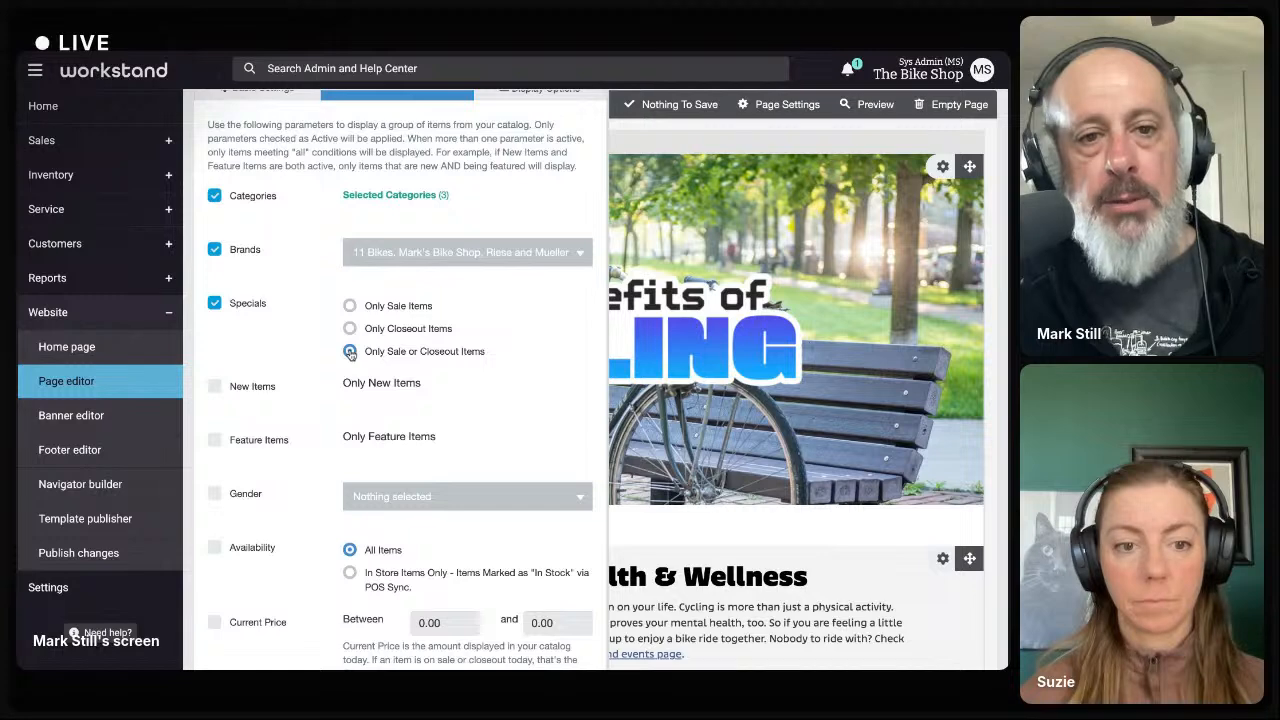
{"action": "left_click", "coordinate": [214, 303]}
{"action": "left_click", "coordinate": [214, 250]}
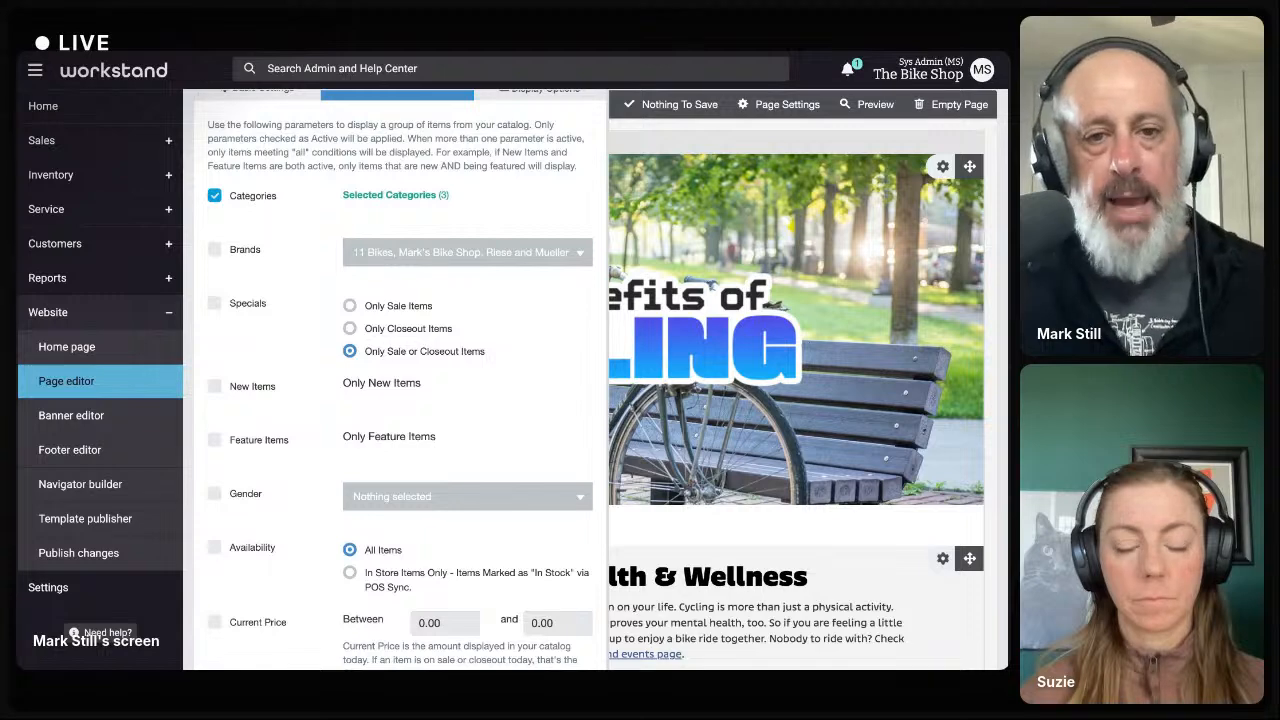
Save the Fitness Bikes catalog block's settings.
{"action": "scroll", "coordinate": [269, 416], "scroll_direction": "down", "scroll_amount": 3}
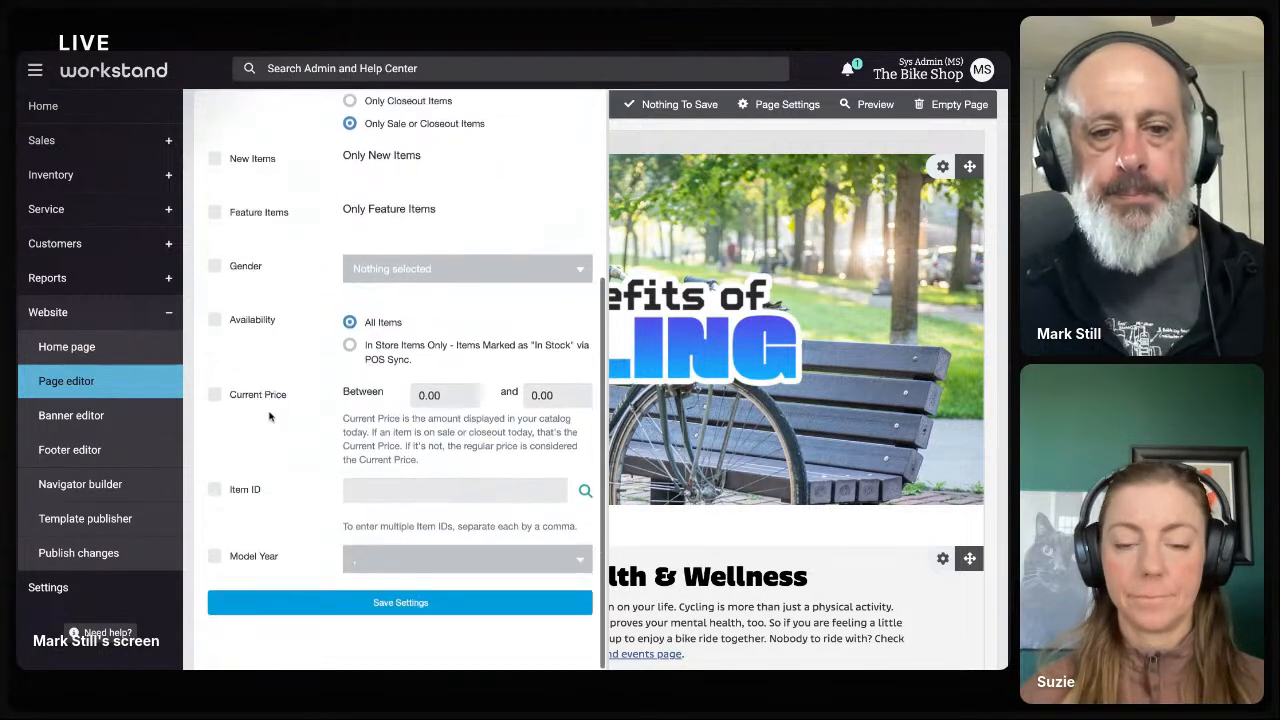
{"action": "left_click", "coordinate": [389, 602]}
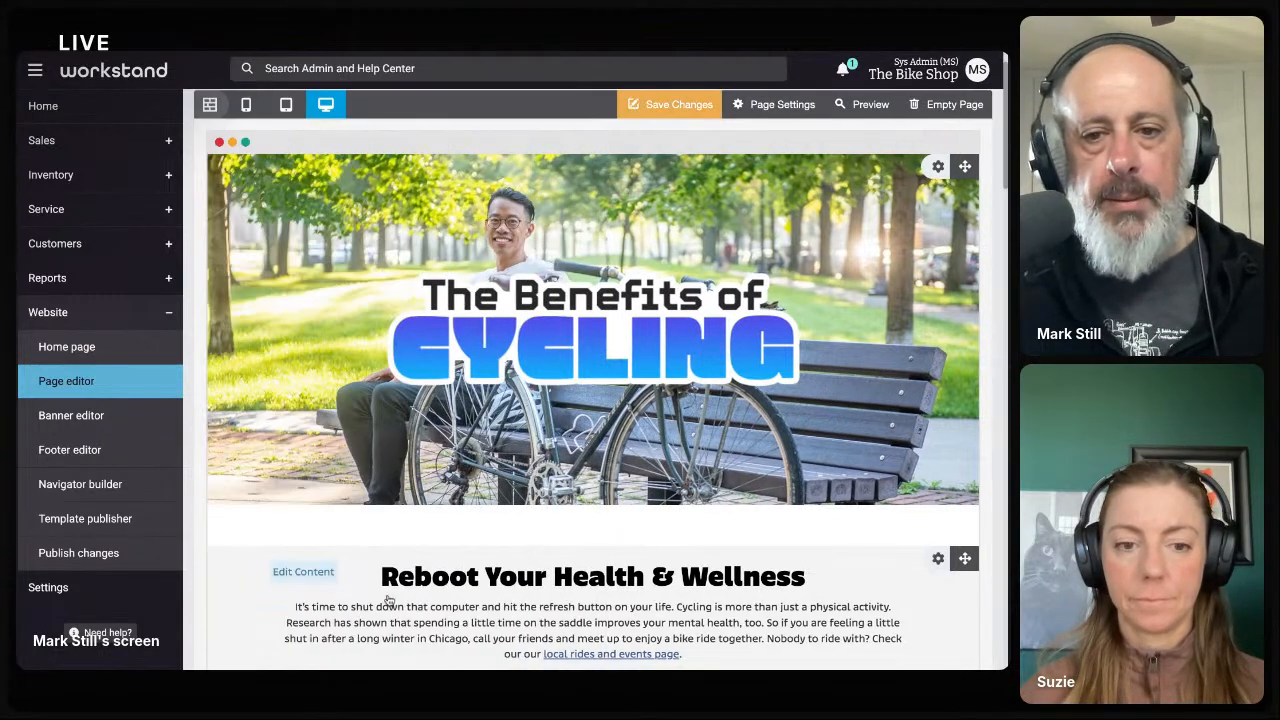
Review the page's sections and examine the text and link in the Reboot Your Health & Wellness section.
{"action": "scroll", "coordinate": [530, 330], "scroll_direction": "down", "scroll_amount": 5}
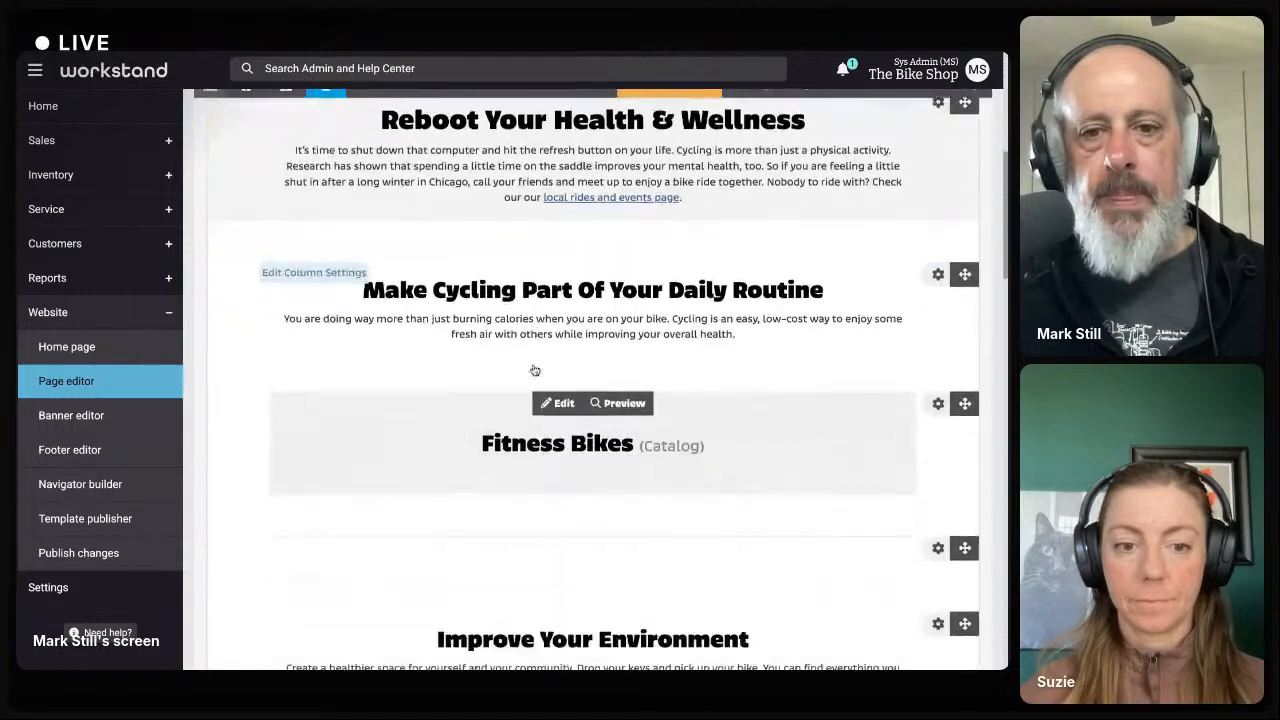
{"action": "scroll", "coordinate": [533, 372], "scroll_direction": "down", "scroll_amount": 3}
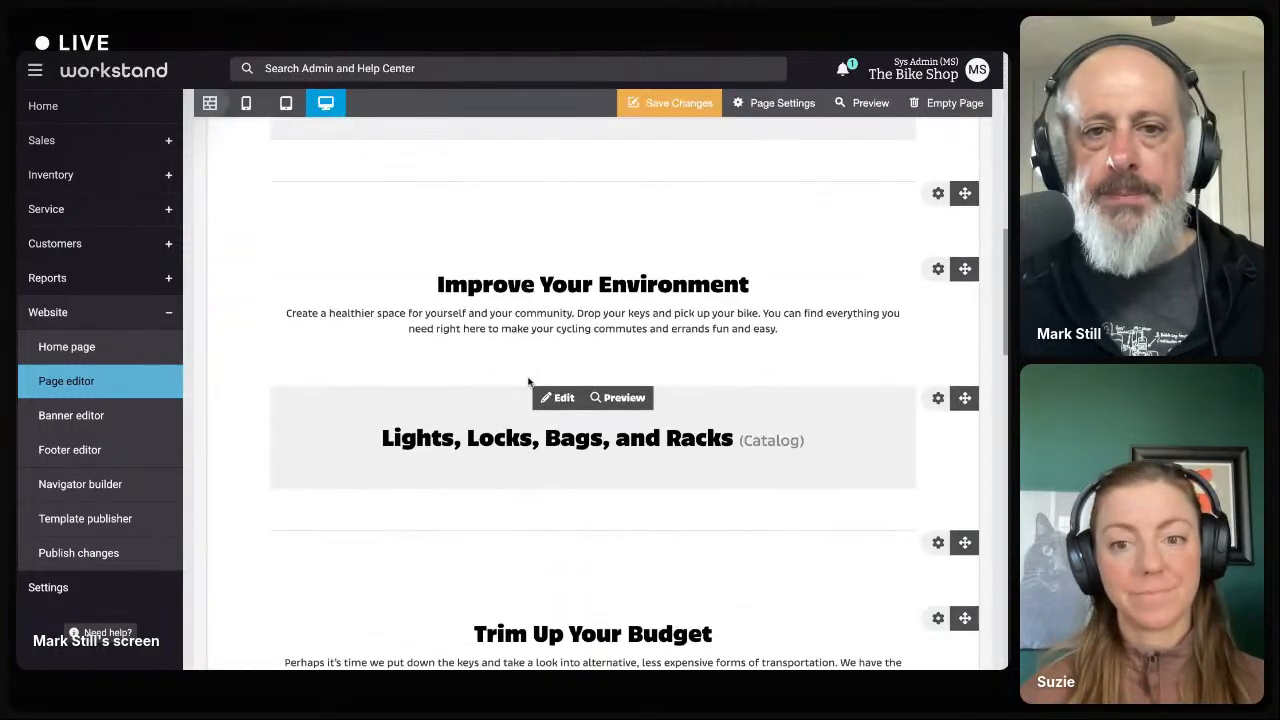
{"action": "scroll", "coordinate": [530, 382], "scroll_direction": "up", "scroll_amount": 8}
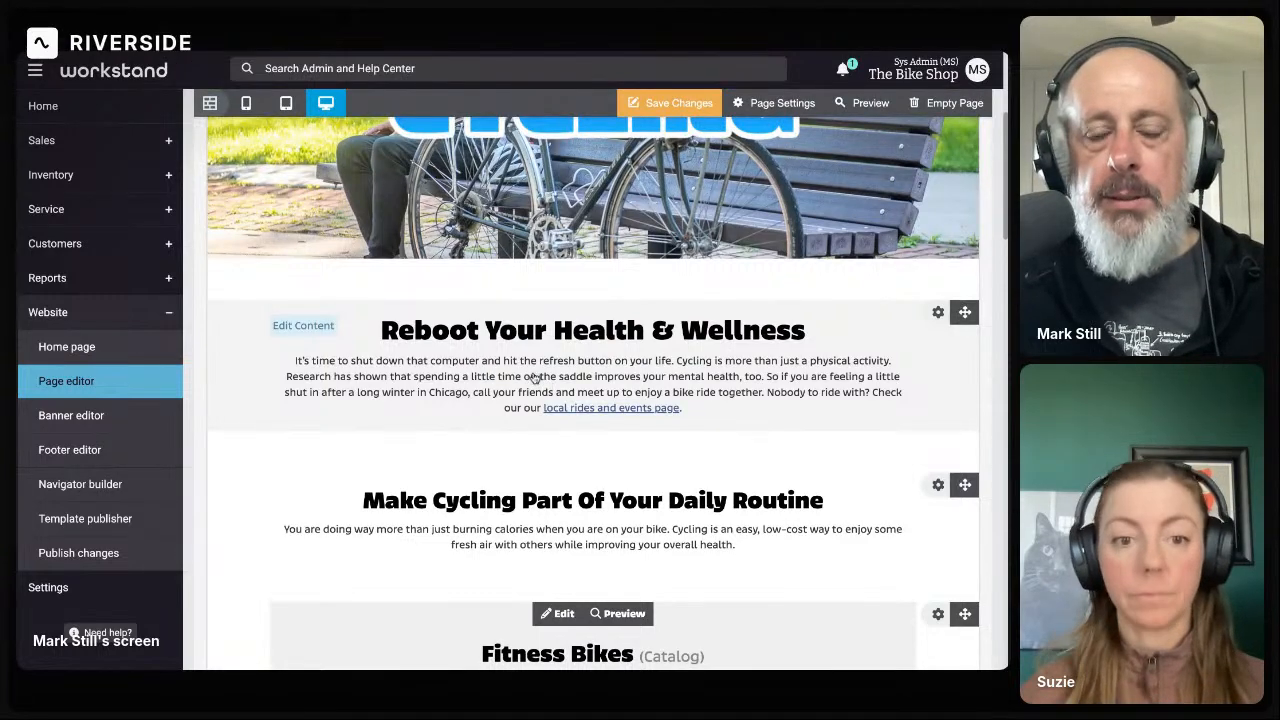
{"action": "scroll", "coordinate": [533, 386], "scroll_direction": "down", "scroll_amount": 2}
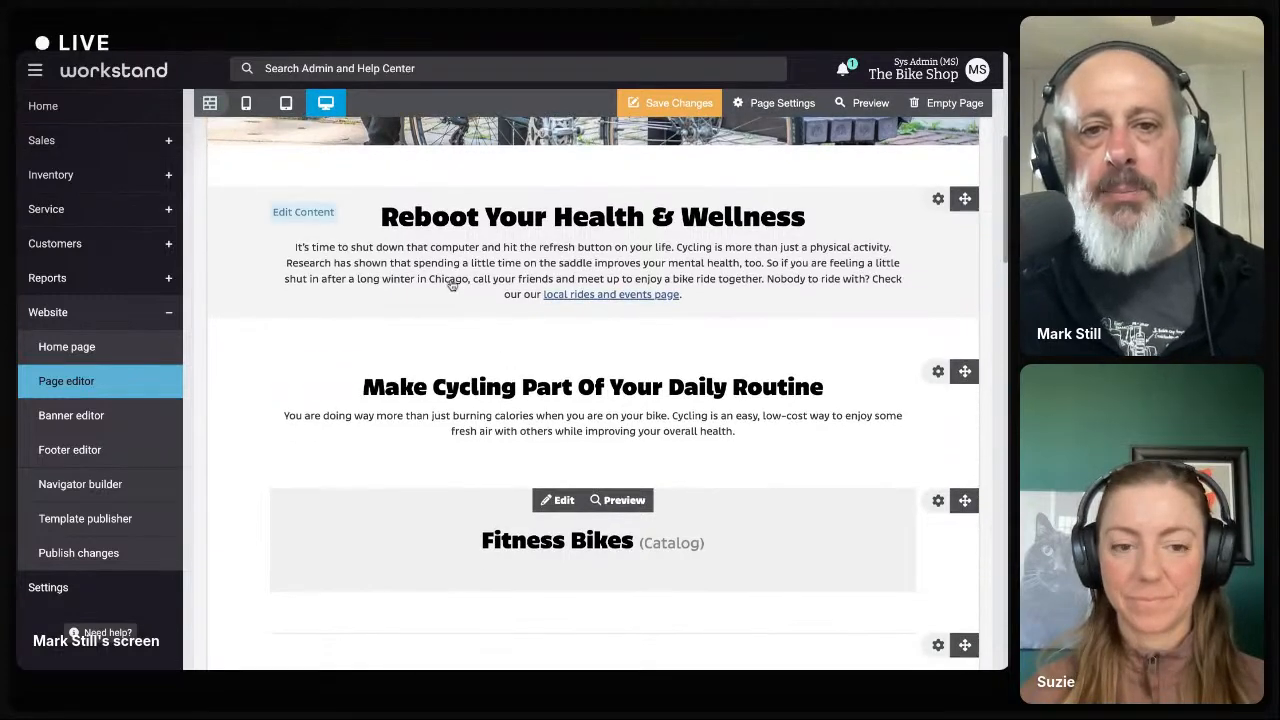
{"action": "left_click", "coordinate": [452, 288]}
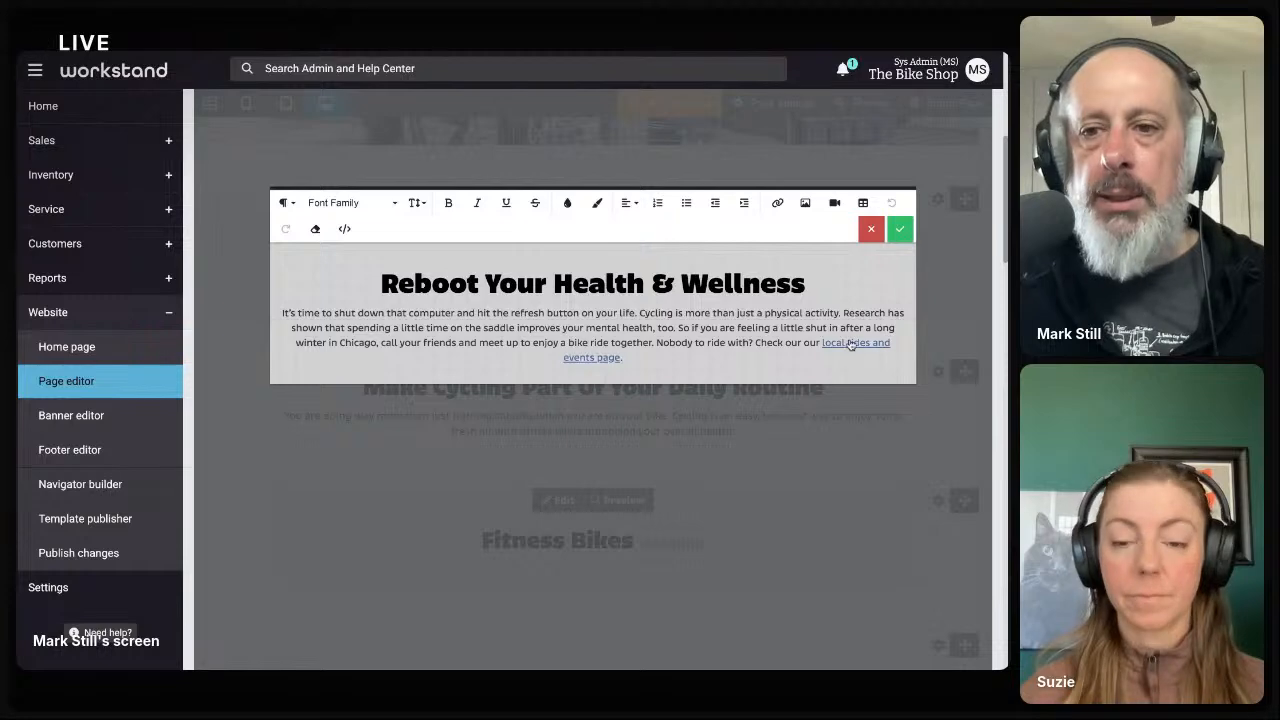
{"action": "left_click", "coordinate": [869, 233]}
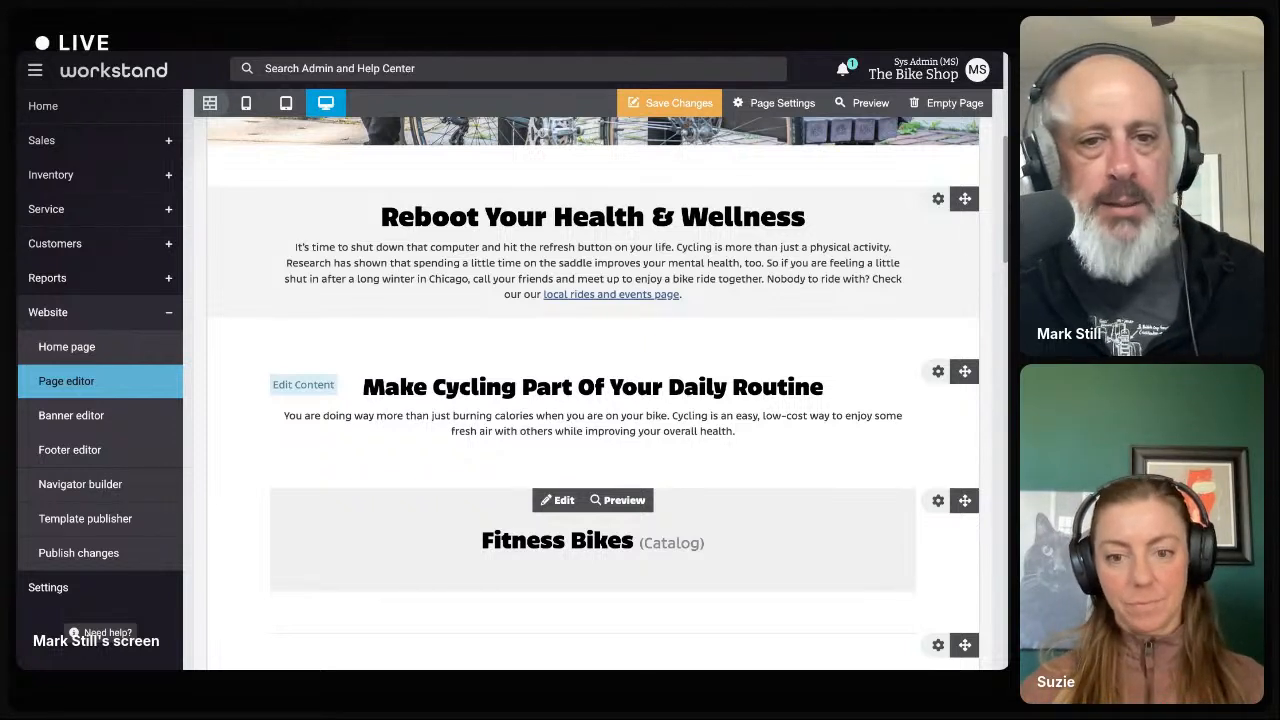
Examine the Improve Your Environment text and the Lights, Locks, Bags, and Racks catalog block without editing them.
{"action": "scroll", "coordinate": [748, 510], "scroll_direction": "down", "scroll_amount": 3}
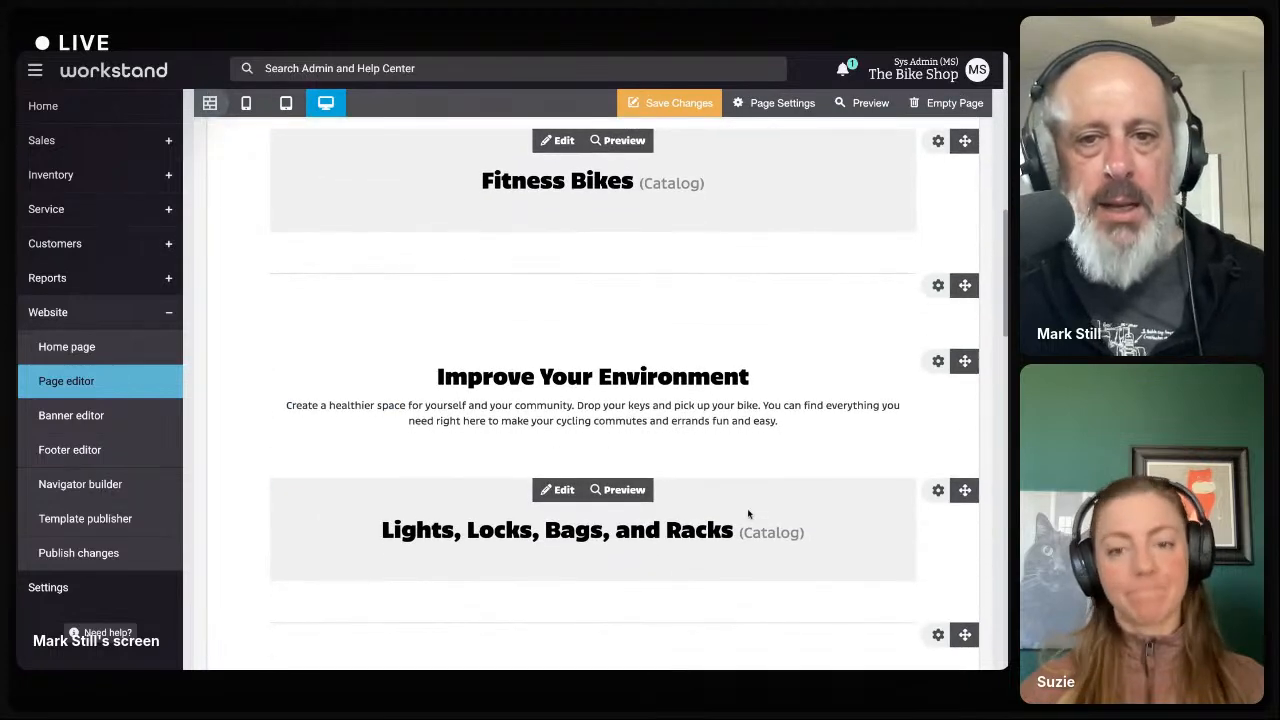
{"action": "scroll", "coordinate": [747, 508], "scroll_direction": "down", "scroll_amount": 1}
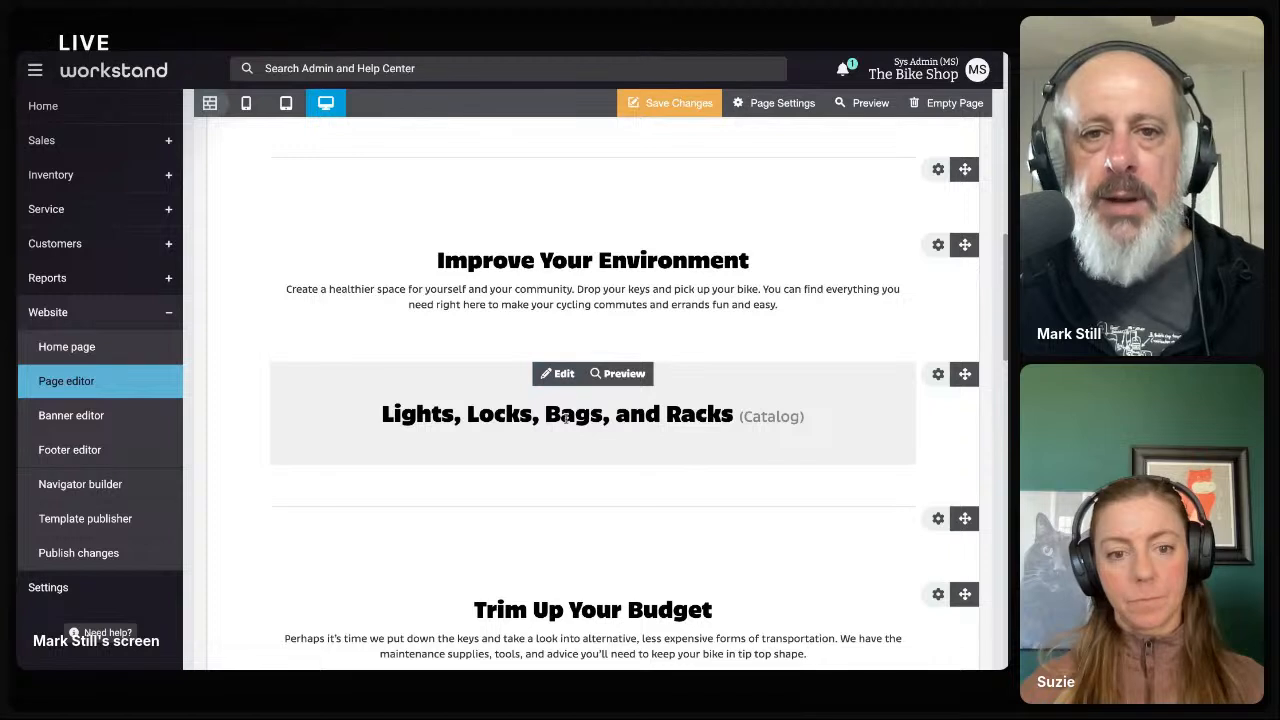
{"action": "scroll", "coordinate": [566, 416], "scroll_direction": "up", "scroll_amount": 1}
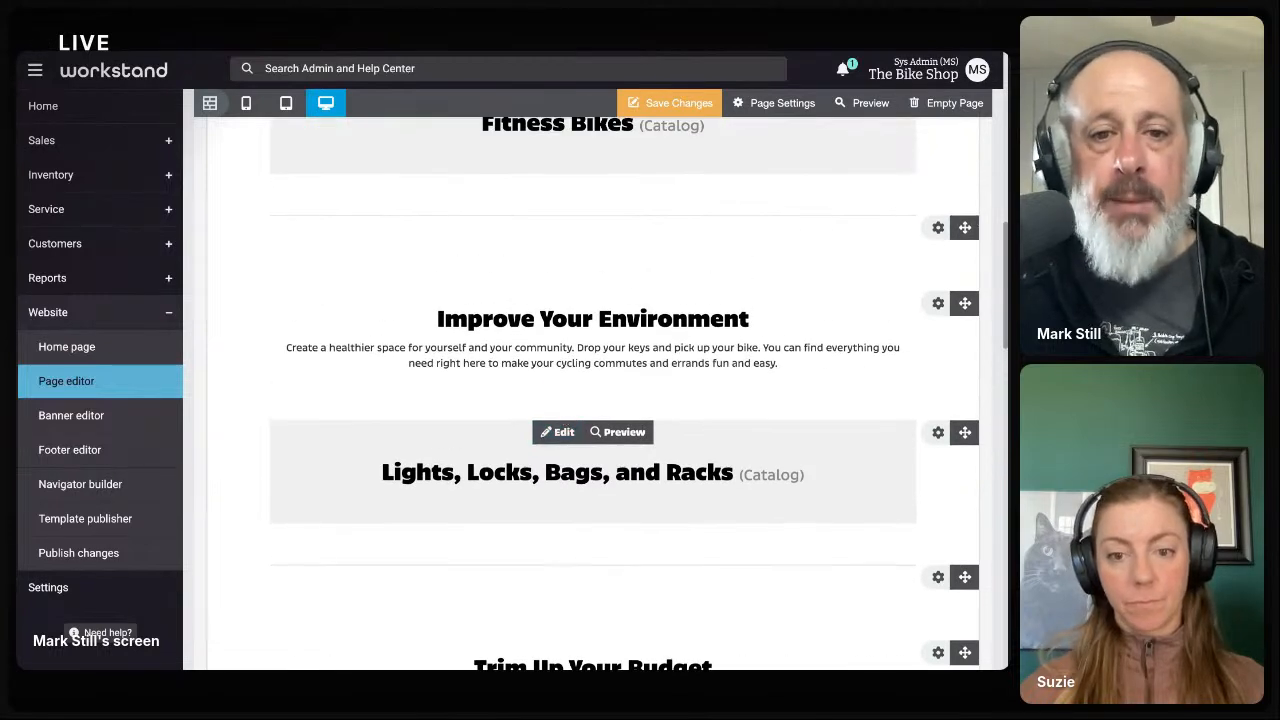
{"action": "scroll", "coordinate": [566, 420], "scroll_direction": "up", "scroll_amount": 1}
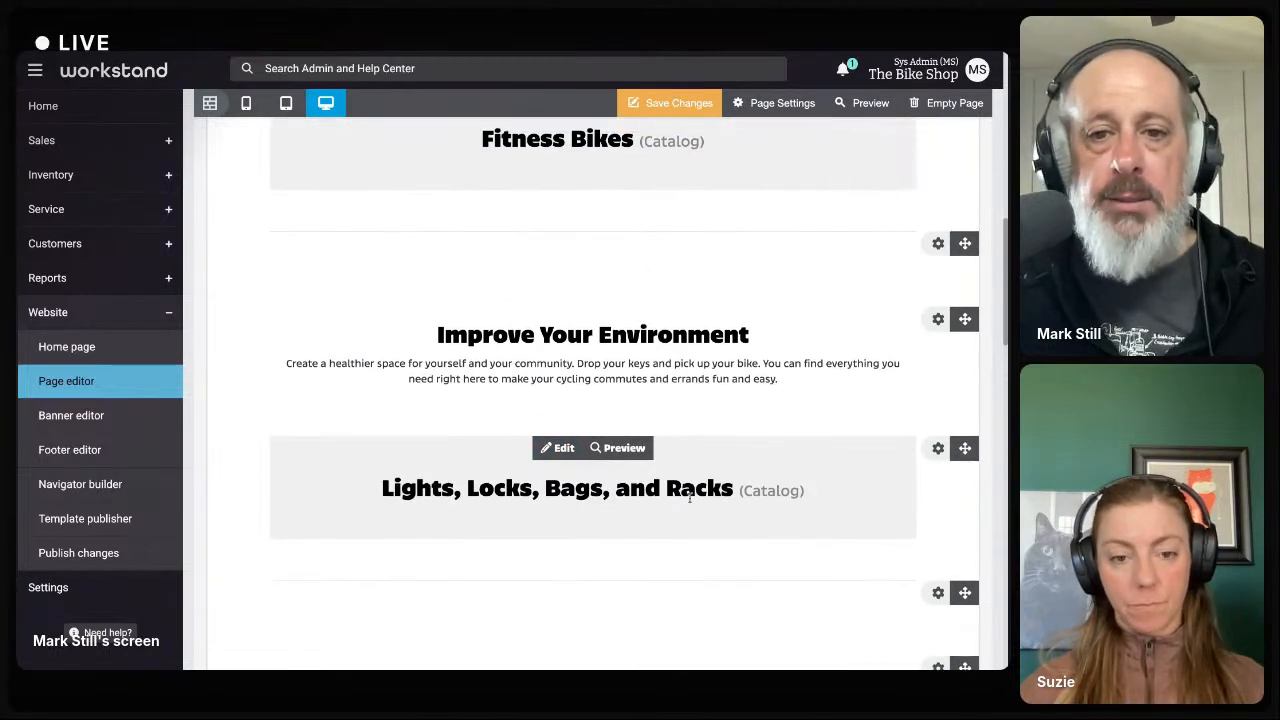
{"action": "left_click", "coordinate": [650, 336]}
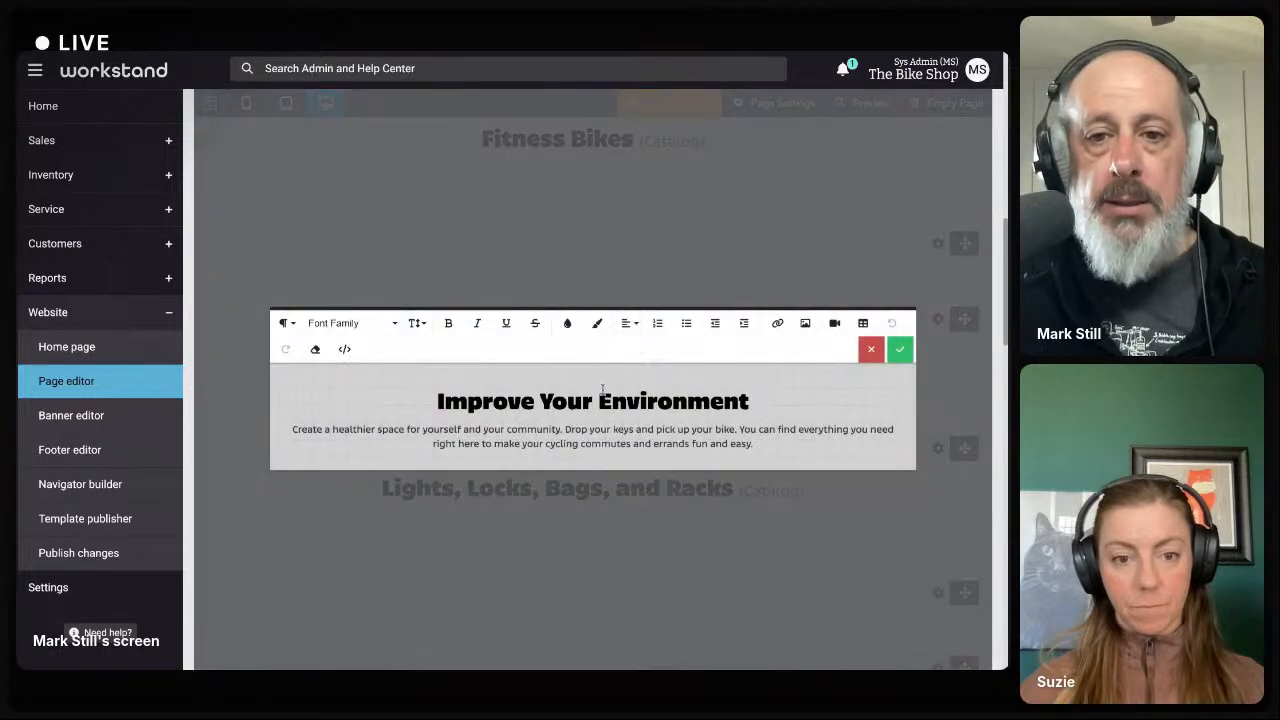
{"action": "double_click", "coordinate": [581, 398]}
{"action": "left_click", "coordinate": [582, 400]}
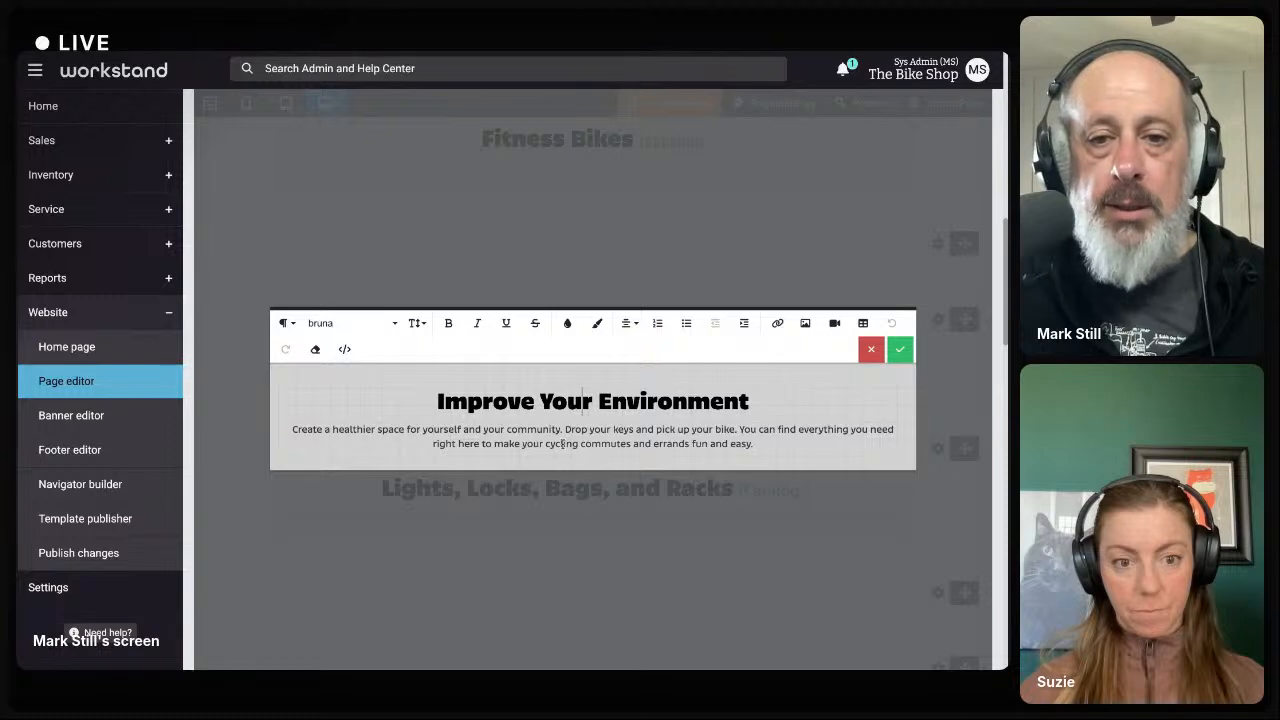
{"action": "left_click", "coordinate": [871, 349]}
Make the Improve Your Environment text section inactive.
{"action": "scroll", "coordinate": [660, 450], "scroll_direction": "down", "scroll_amount": 2}
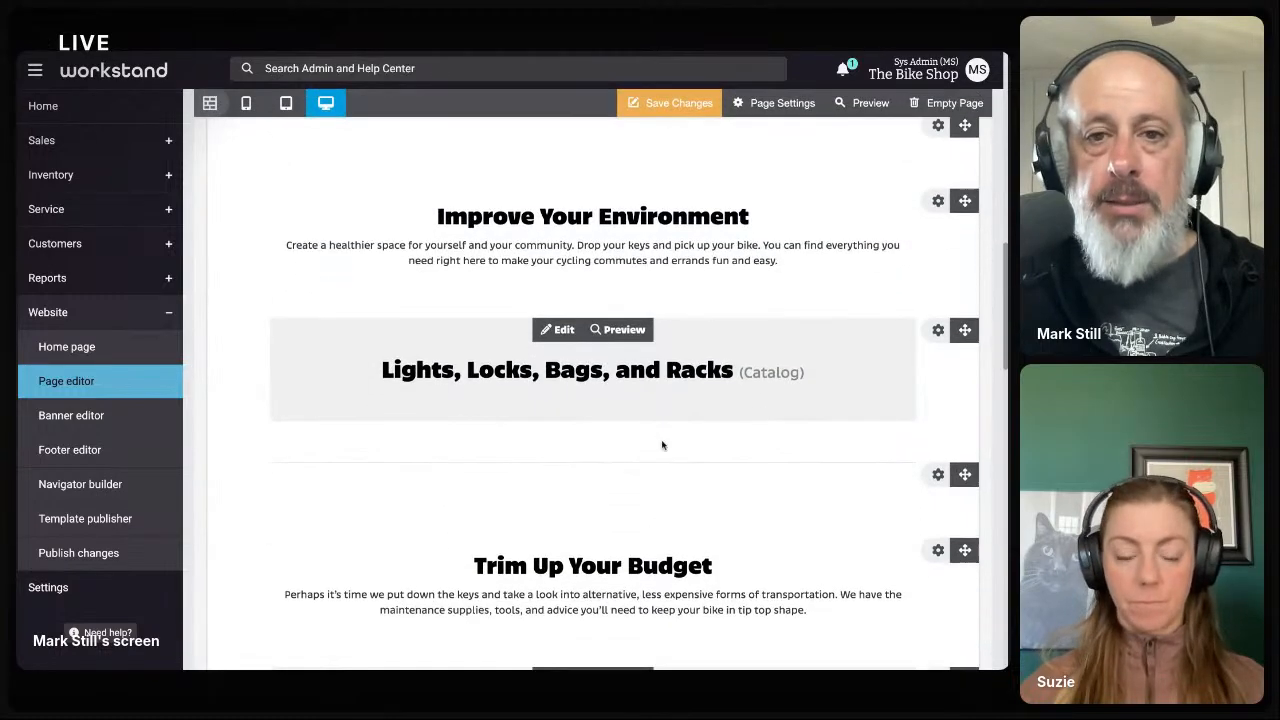
{"action": "left_click", "coordinate": [937, 201]}
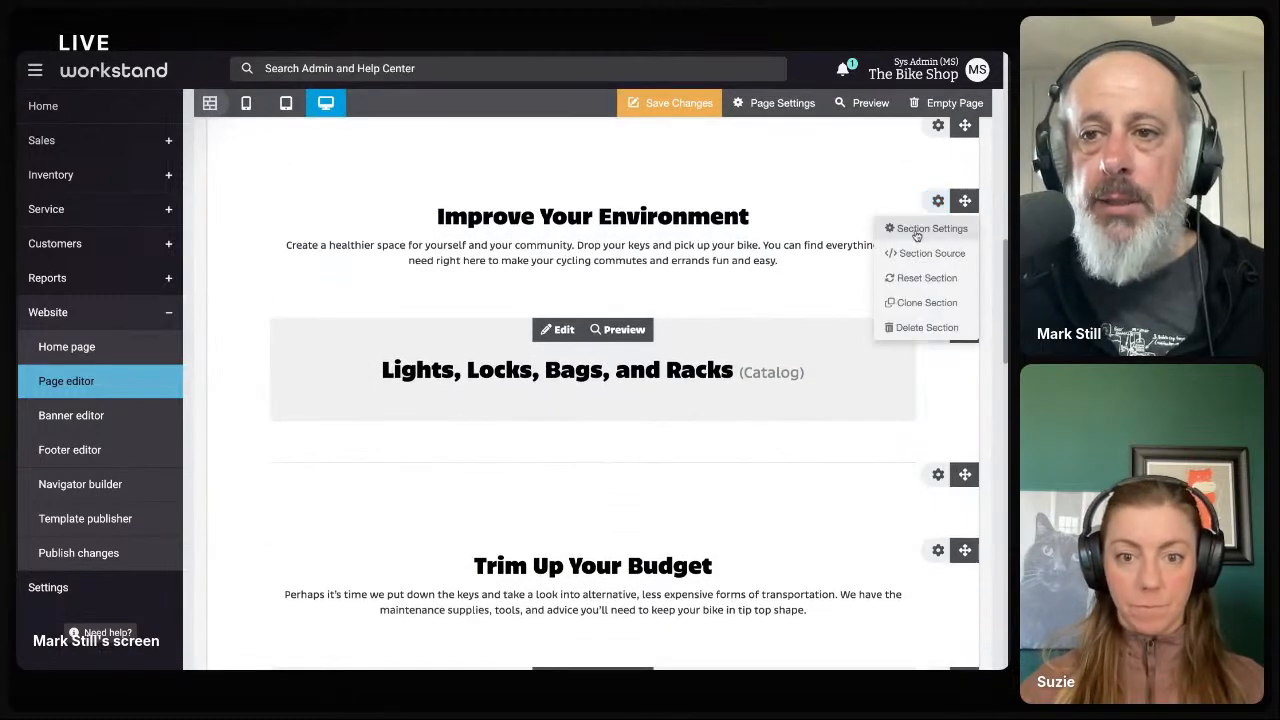
{"action": "left_click", "coordinate": [915, 231]}
{"action": "left_click", "coordinate": [214, 324]}
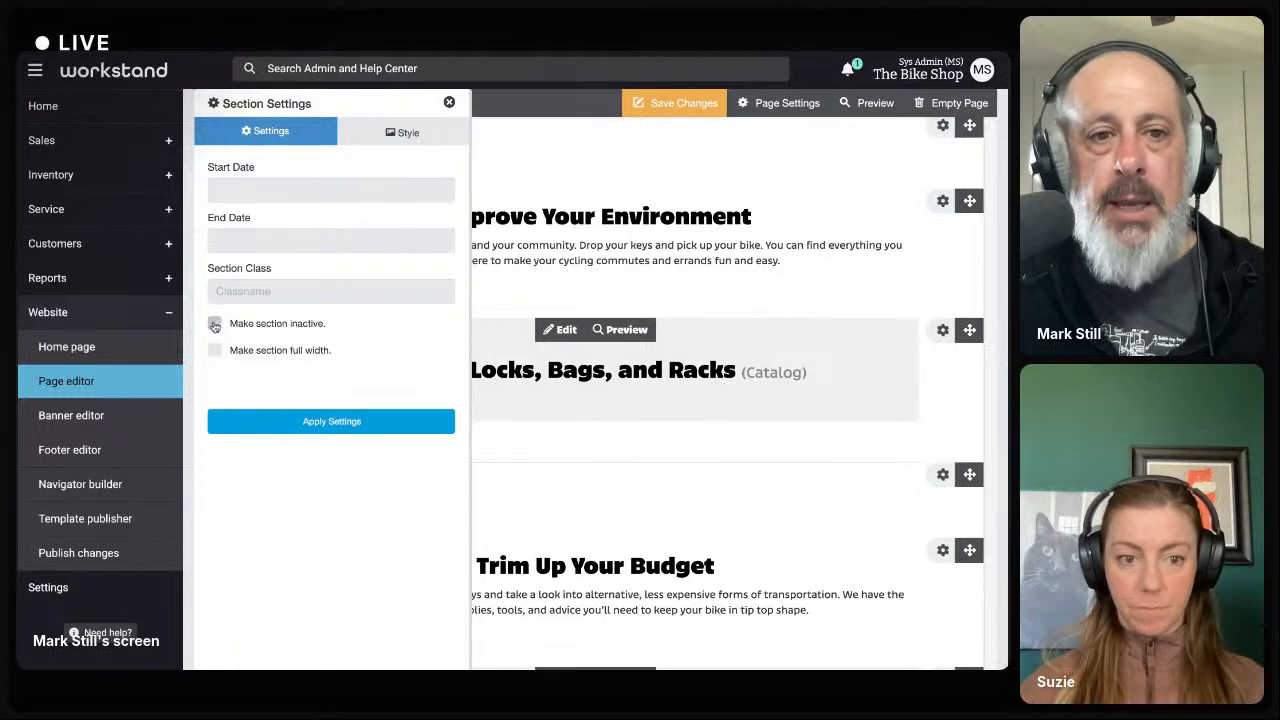
{"action": "left_click", "coordinate": [295, 421]}
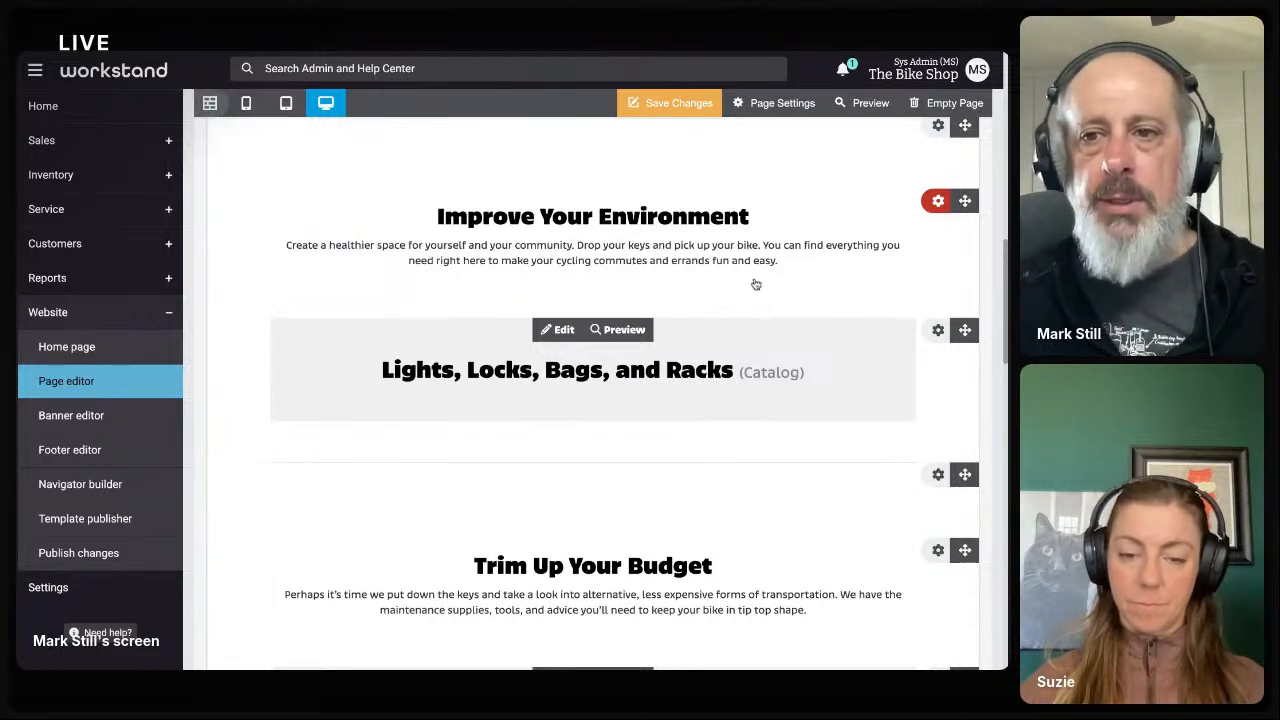
Make the Lights, Locks, Bags, and Racks catalog section inactive.
{"action": "left_click", "coordinate": [938, 330]}
{"action": "left_click", "coordinate": [912, 359]}
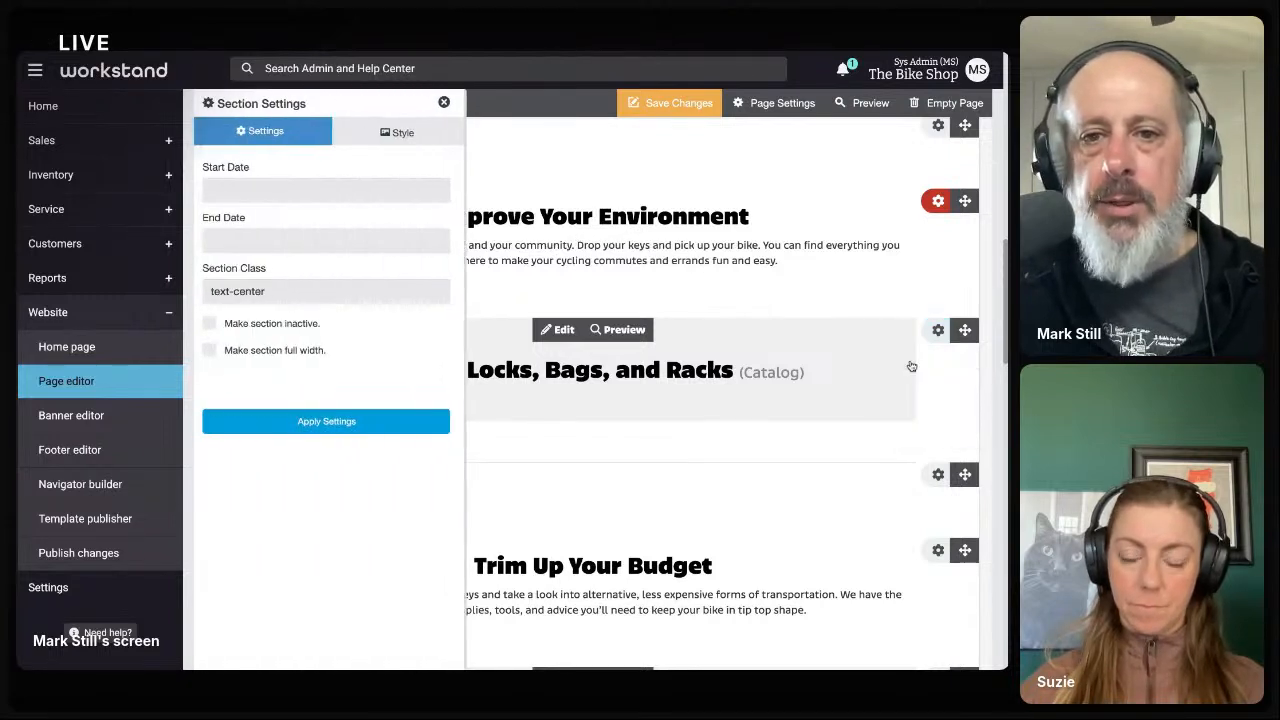
{"action": "left_click", "coordinate": [215, 325]}
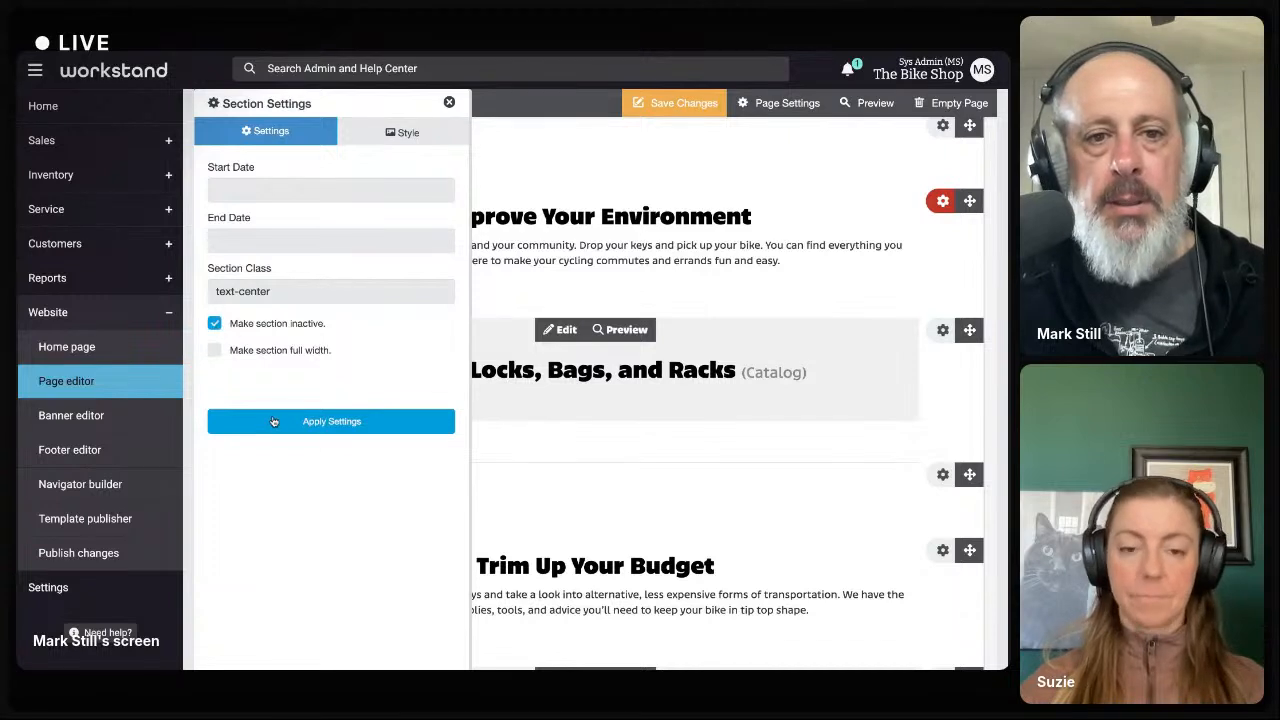
{"action": "left_click", "coordinate": [274, 422]}
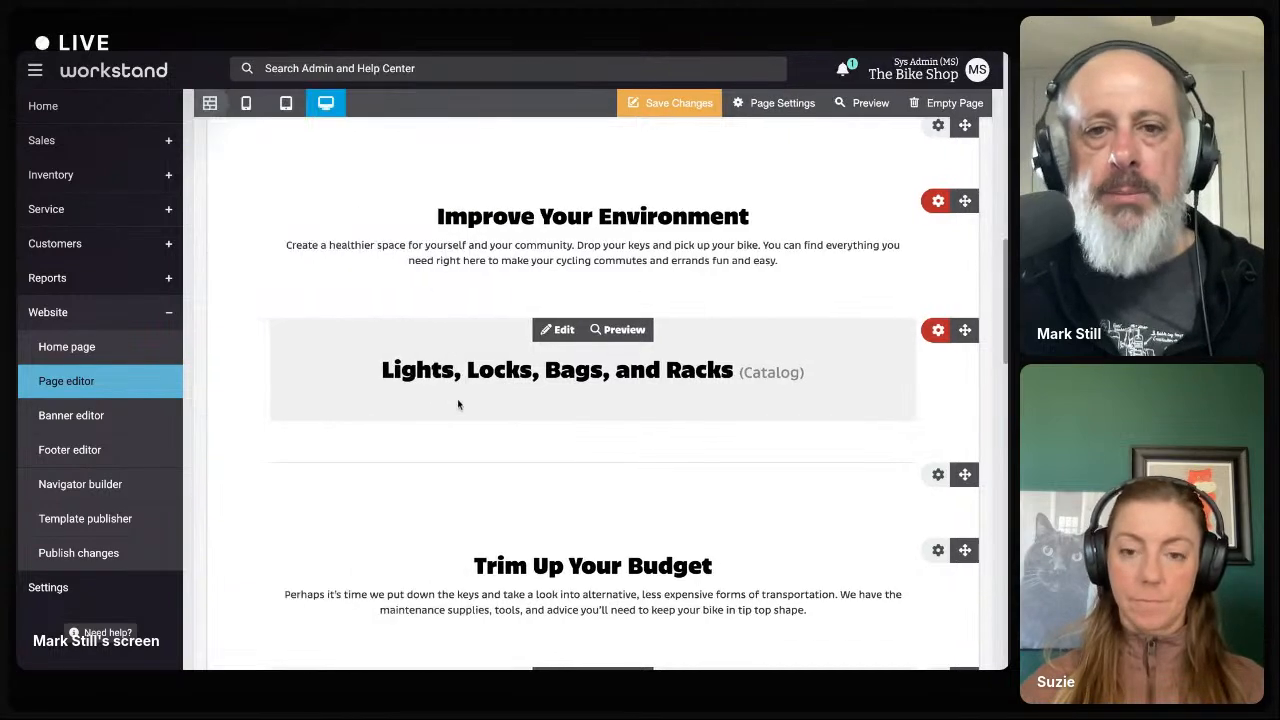
Save the page changes and preview the page down to the bike products in the daily routine section.
{"action": "left_click", "coordinate": [672, 106]}
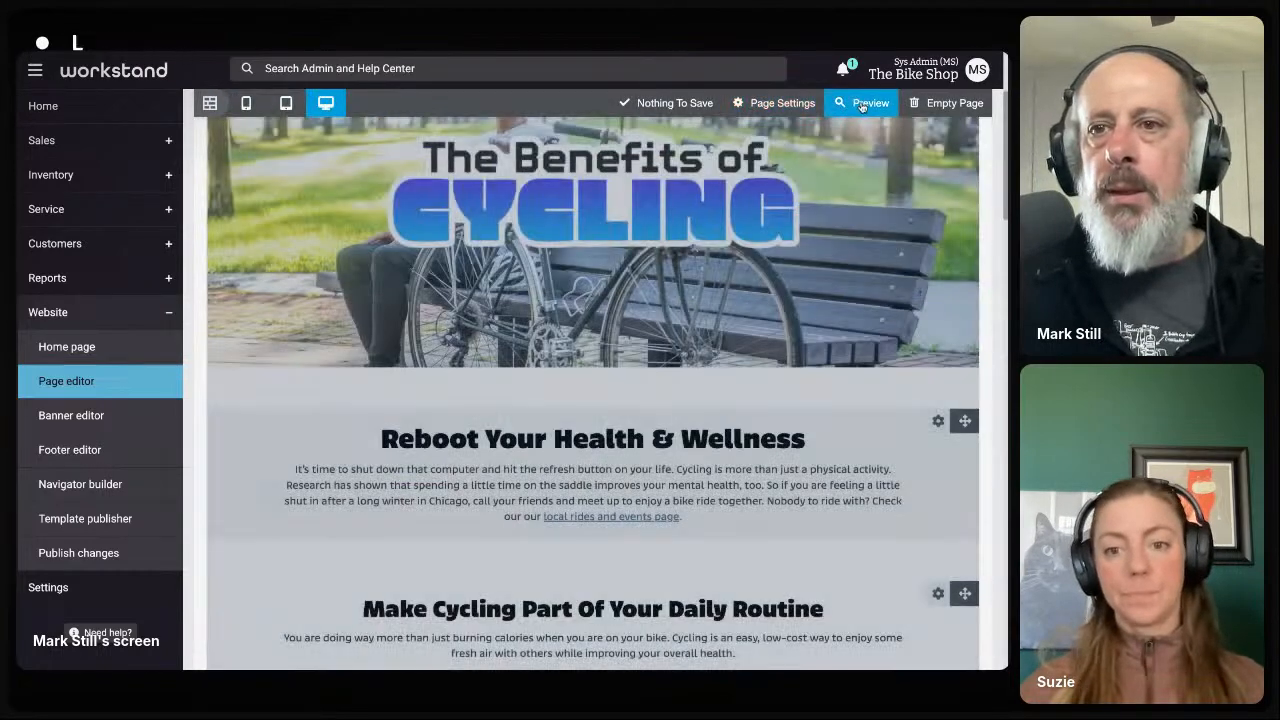
{"action": "left_click", "coordinate": [862, 104]}
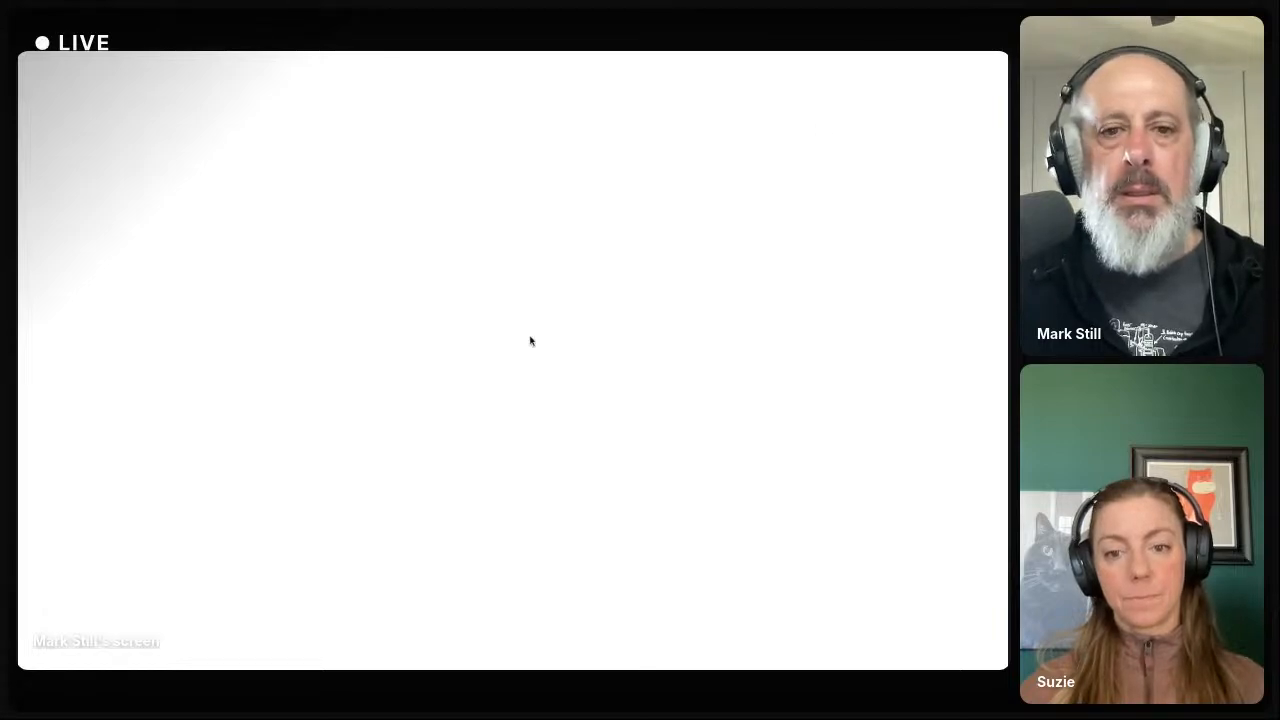
{"action": "scroll", "coordinate": [511, 367], "scroll_direction": "down", "scroll_amount": 5}
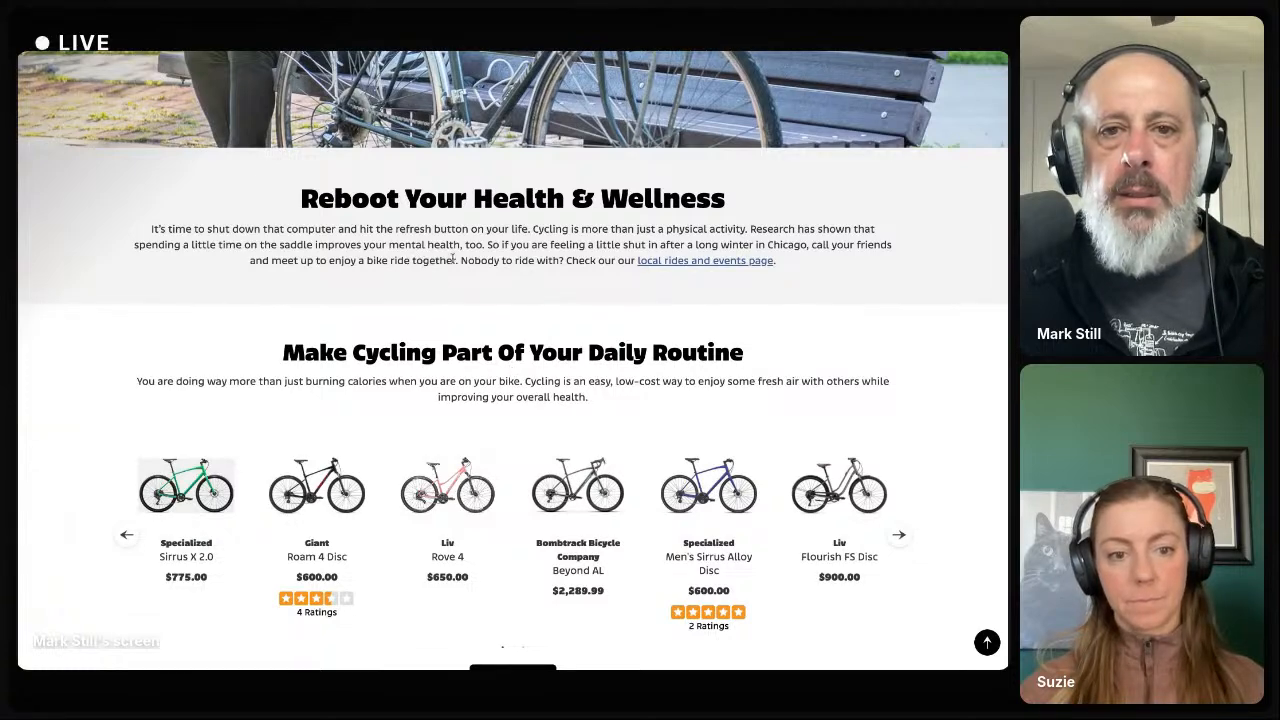
Test the local rides and events page link in the preview, return, and review the page down to the Trim Up Your Budget section.
{"action": "double_click", "coordinate": [788, 246]}
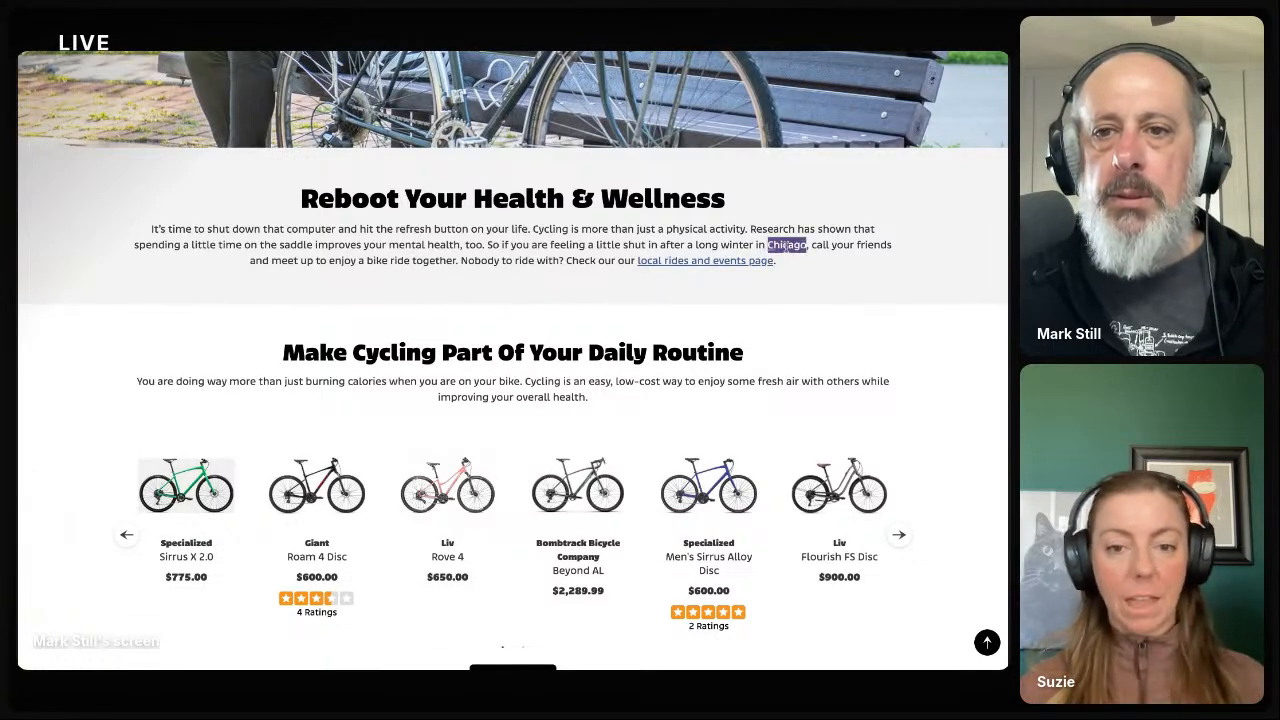
{"action": "left_click", "coordinate": [715, 284]}
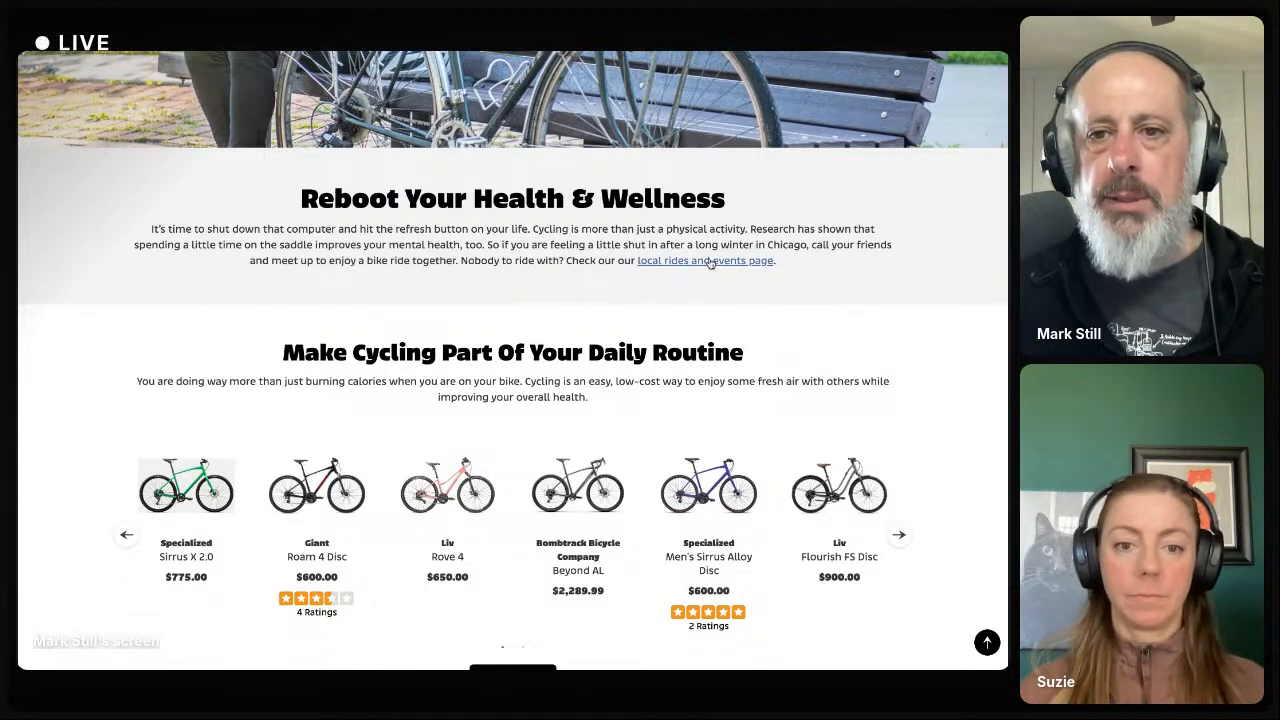
{"action": "left_click", "coordinate": [703, 262]}
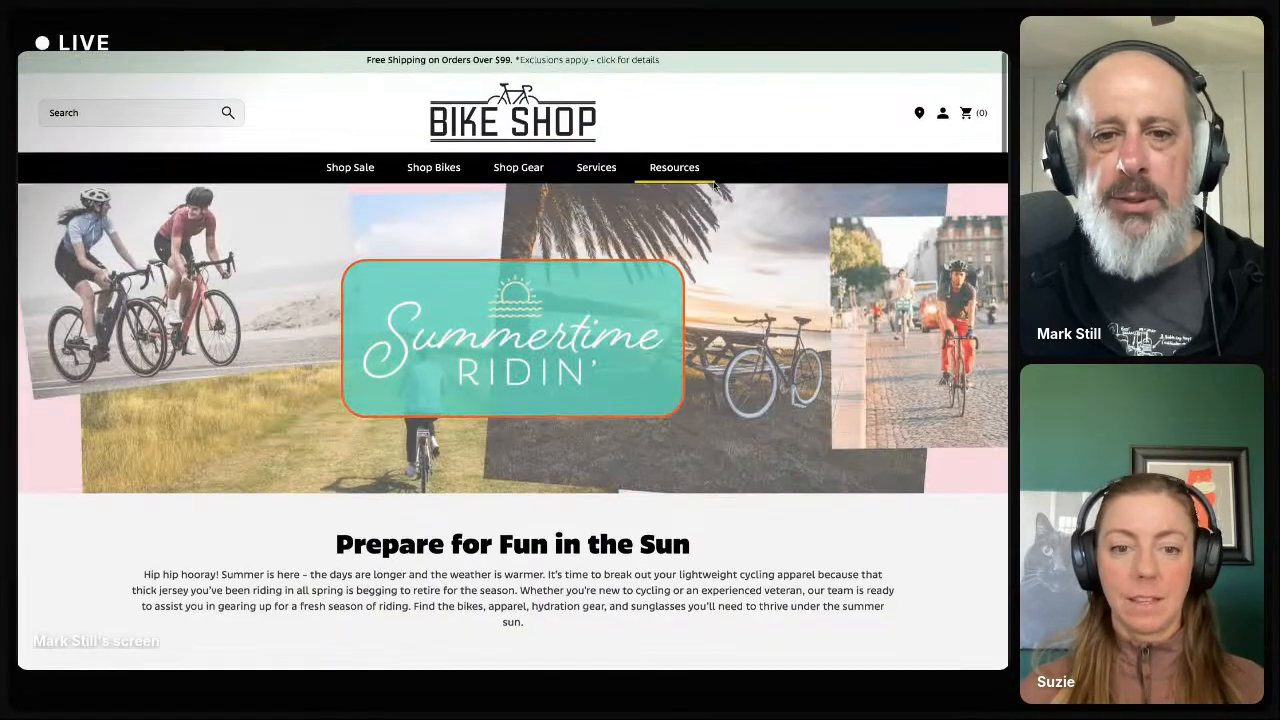
{"action": "key", "text": "alt+Left"}
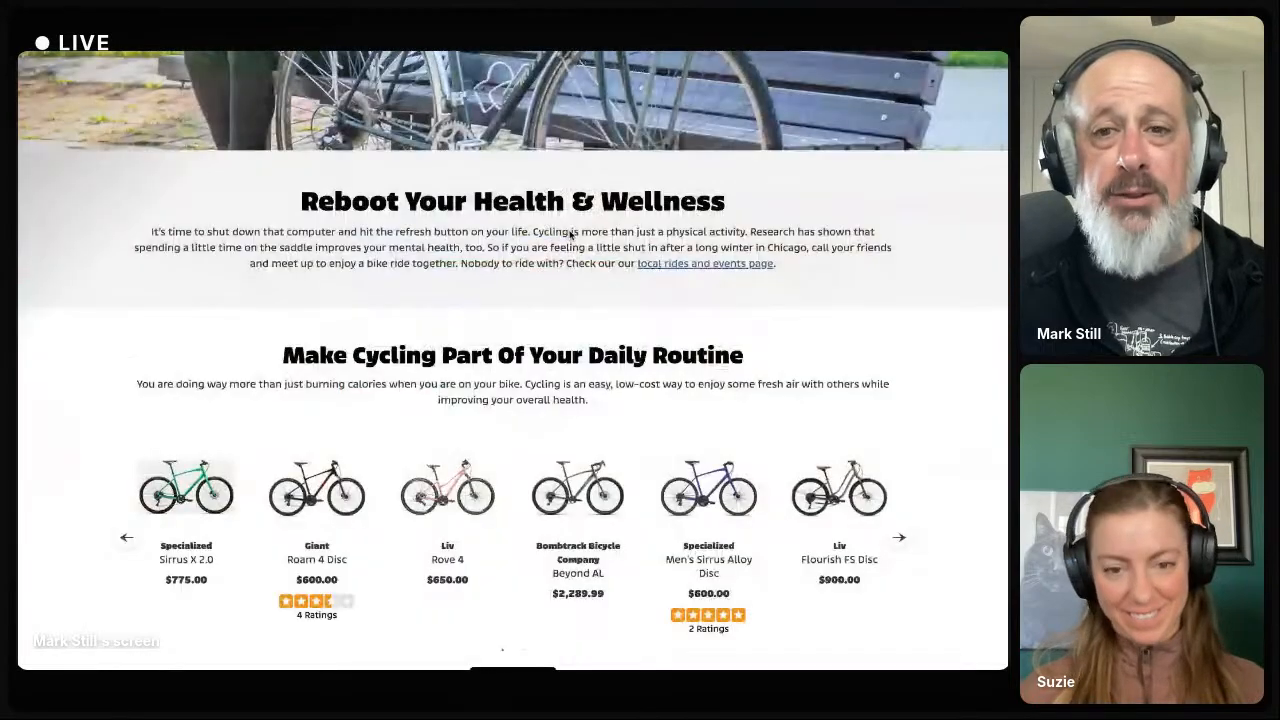
{"action": "scroll", "coordinate": [588, 309], "scroll_direction": "down", "scroll_amount": 5}
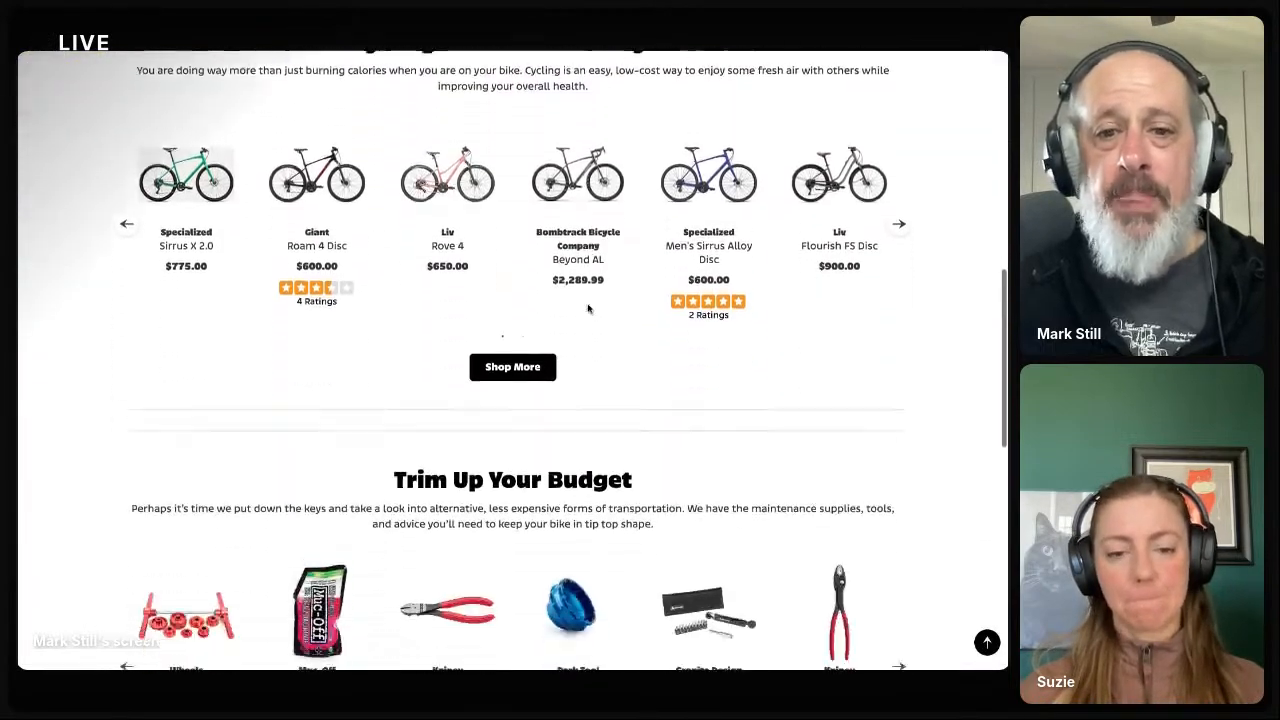
{"action": "scroll", "coordinate": [512, 350], "scroll_direction": "down", "scroll_amount": 1}
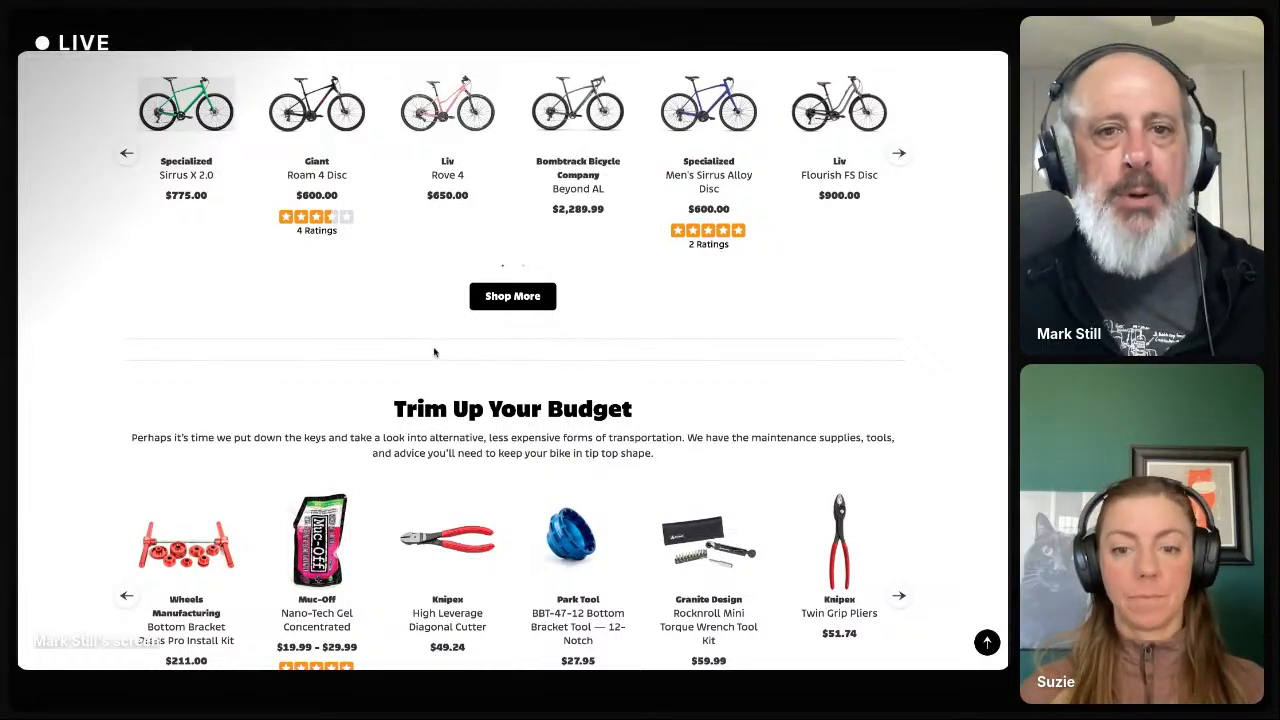
Back in the page editor, make the divider section above Improve Your Environment inactive and save the page changes.
{"action": "key", "text": "alt+Tab"}
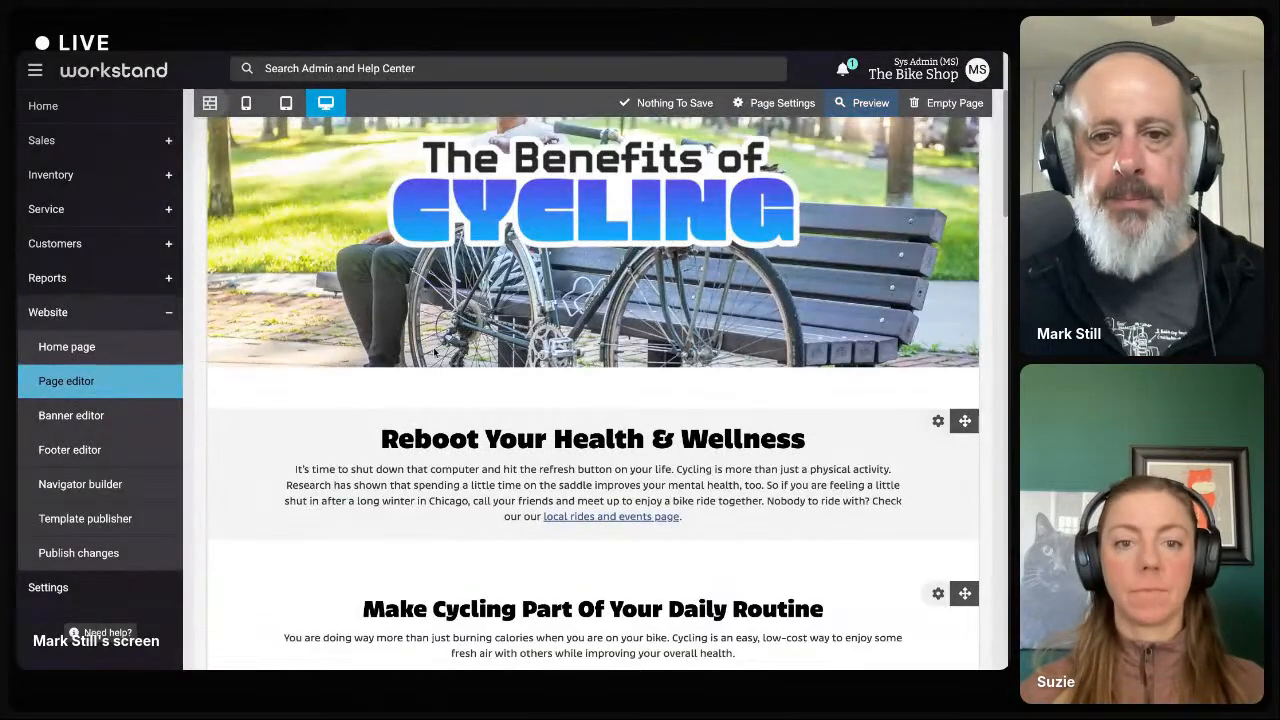
{"action": "scroll", "coordinate": [533, 514], "scroll_direction": "down", "scroll_amount": 1}
{"action": "scroll", "coordinate": [533, 514], "scroll_direction": "down", "scroll_amount": 6}
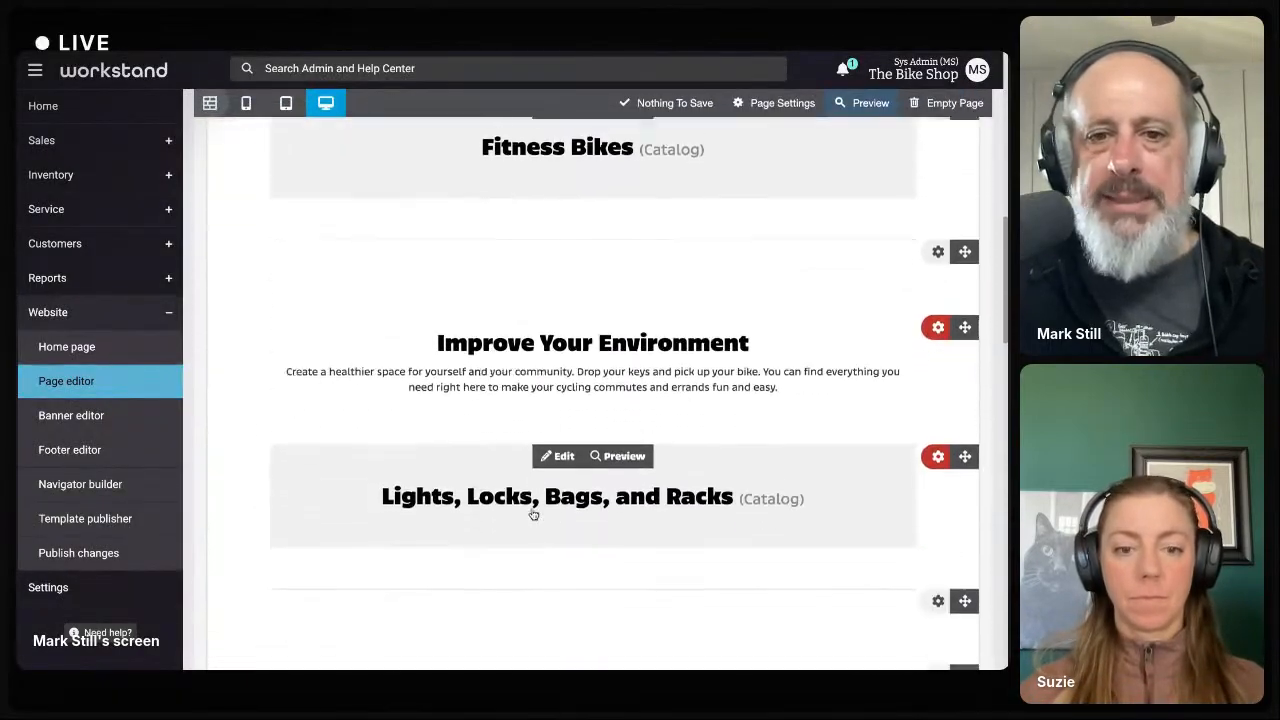
{"action": "scroll", "coordinate": [570, 468], "scroll_direction": "down", "scroll_amount": 1}
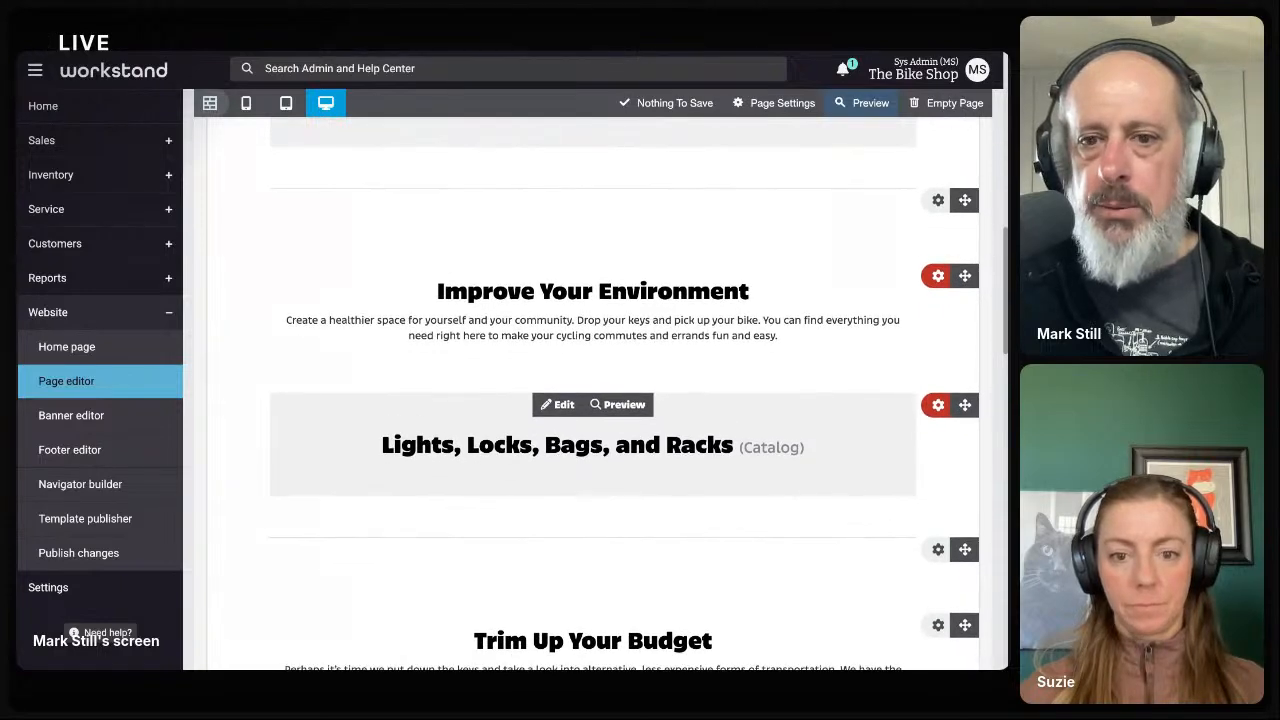
{"action": "left_click", "coordinate": [938, 200]}
{"action": "left_click", "coordinate": [895, 229]}
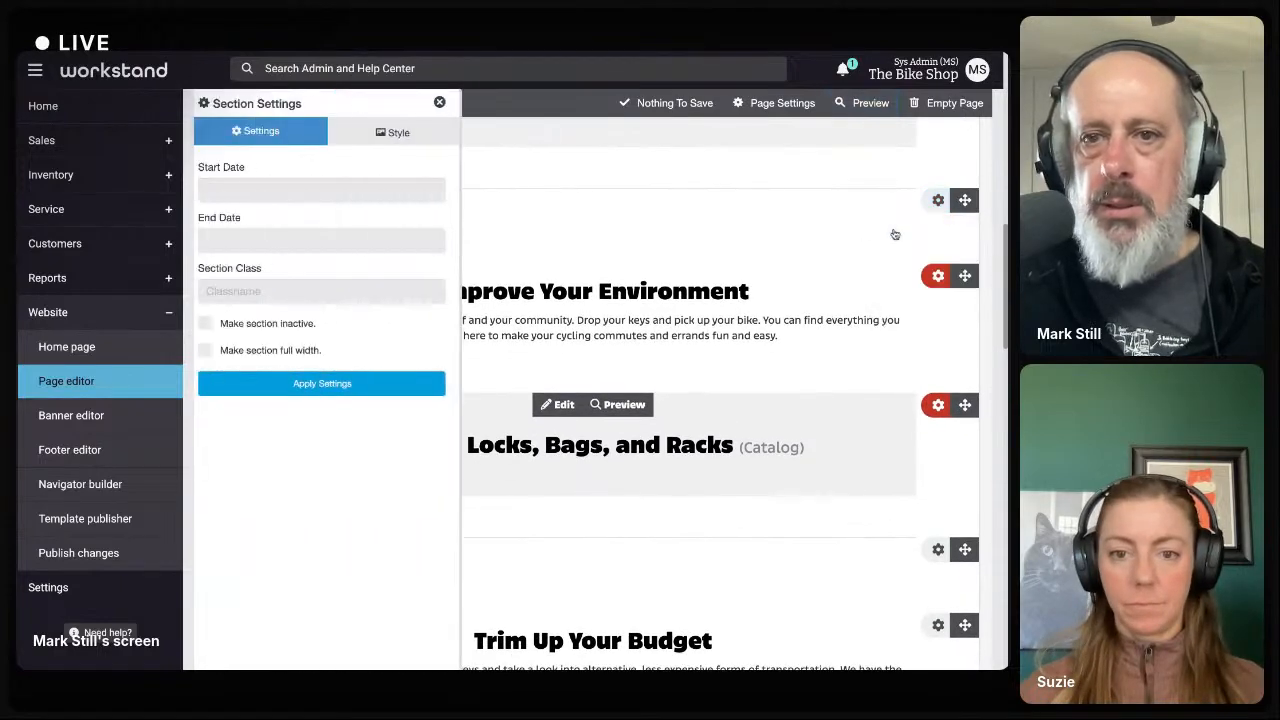
{"action": "left_click", "coordinate": [216, 323]}
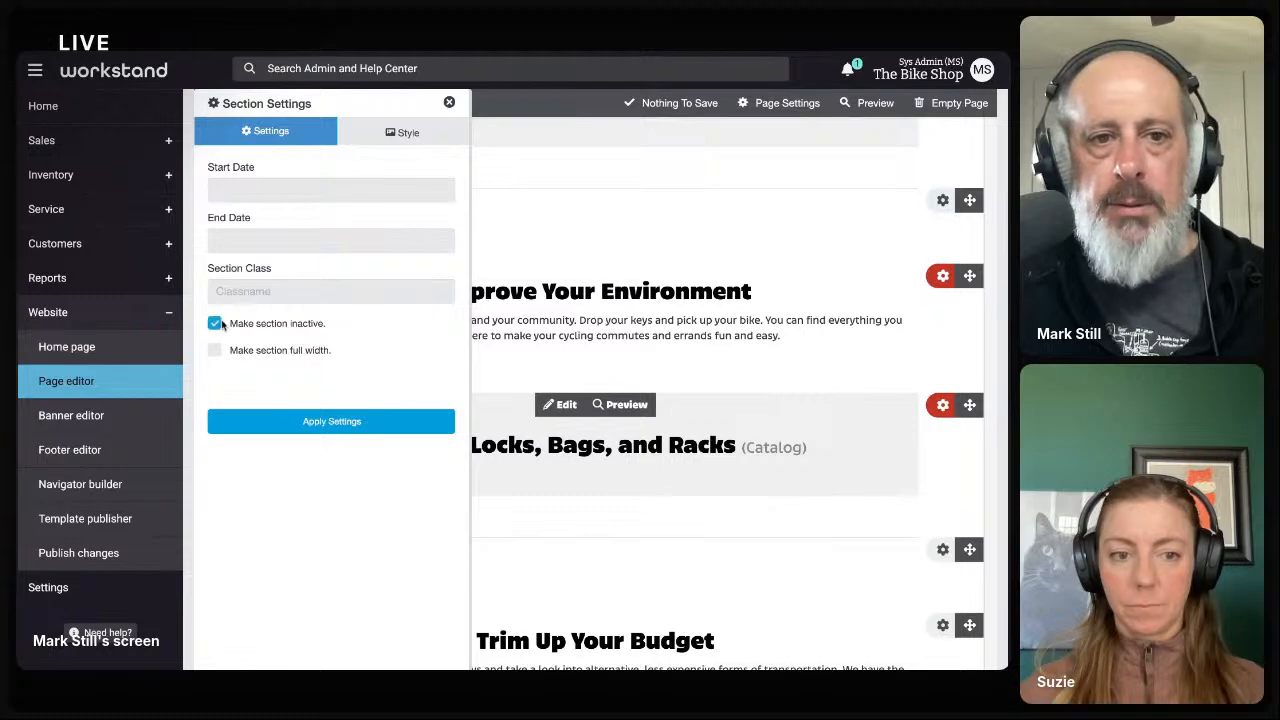
{"action": "left_click", "coordinate": [289, 421]}
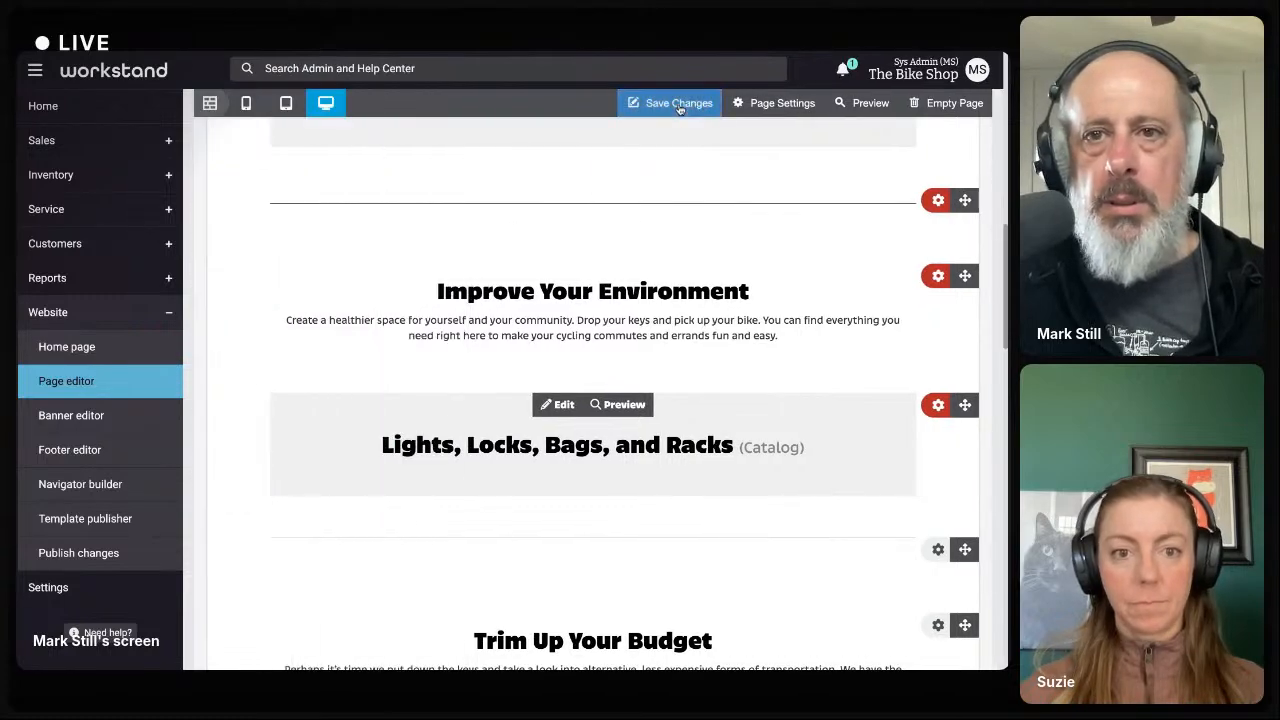
{"action": "left_click", "coordinate": [678, 104]}
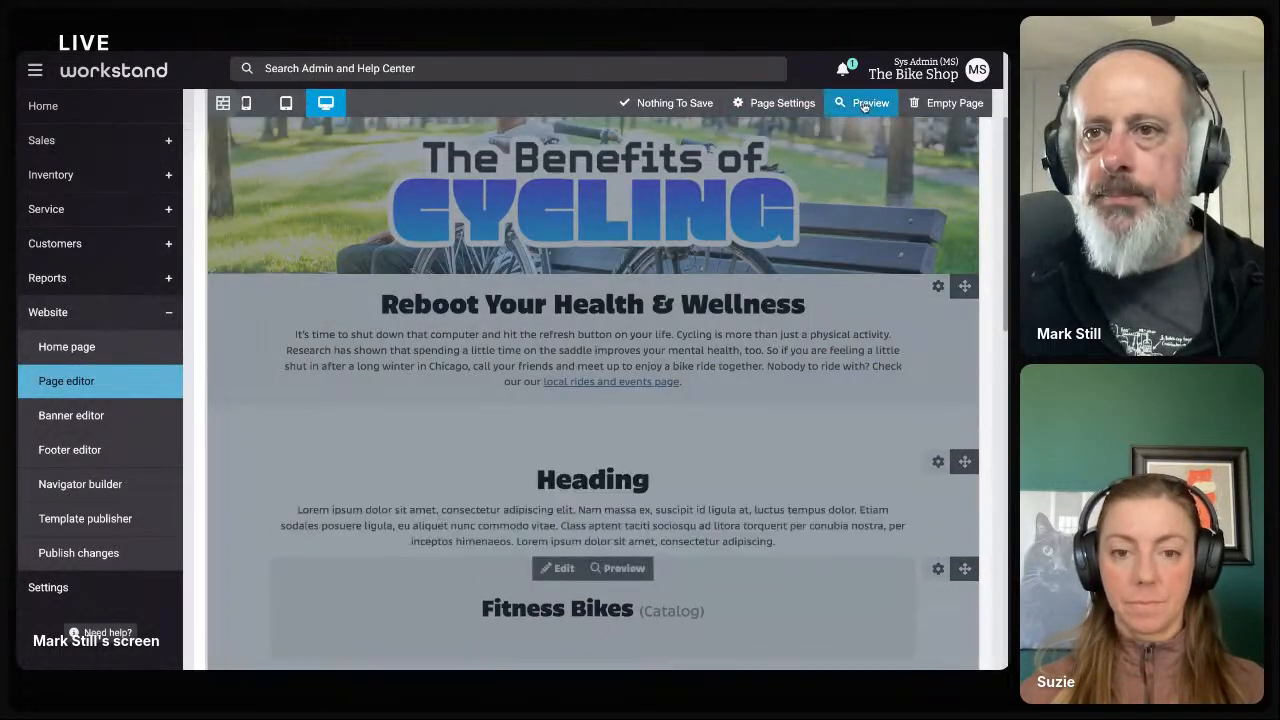
Preview the saved page and review its sections from the hero banner to the footer, checking the divider between the two product carousels.
{"action": "left_click", "coordinate": [862, 104]}
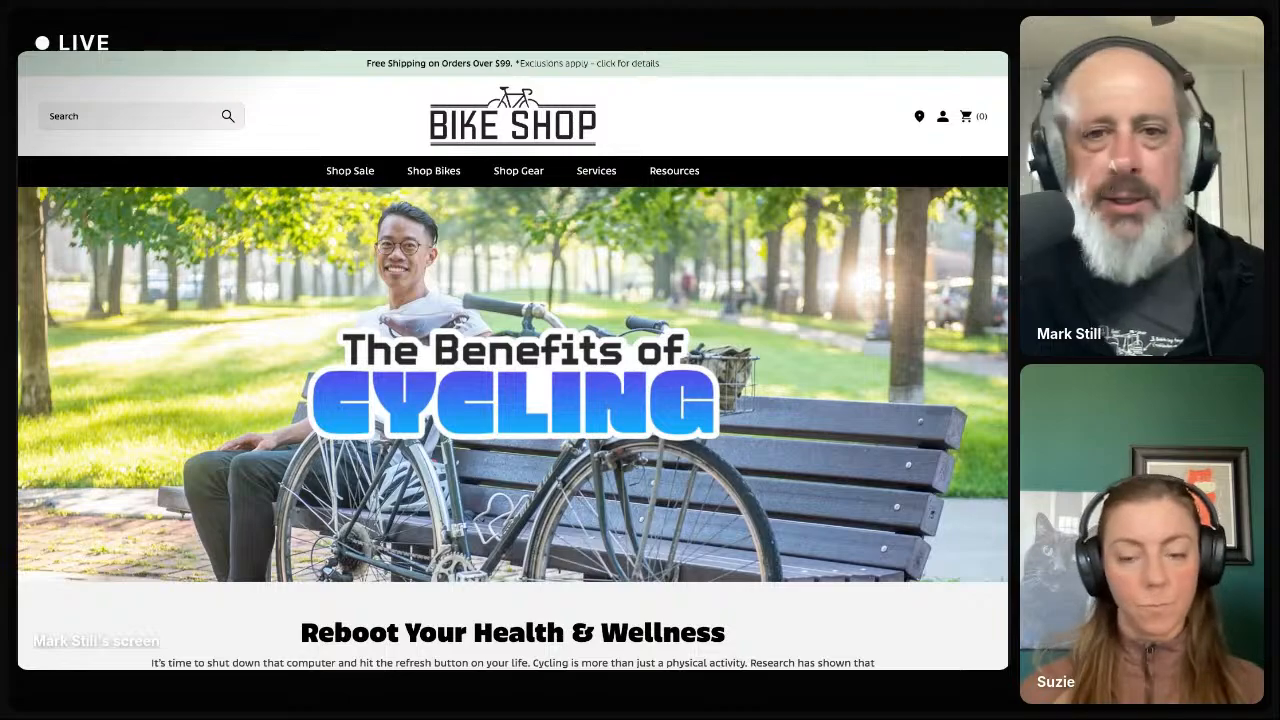
{"action": "scroll", "coordinate": [517, 441], "scroll_direction": "down", "scroll_amount": 10}
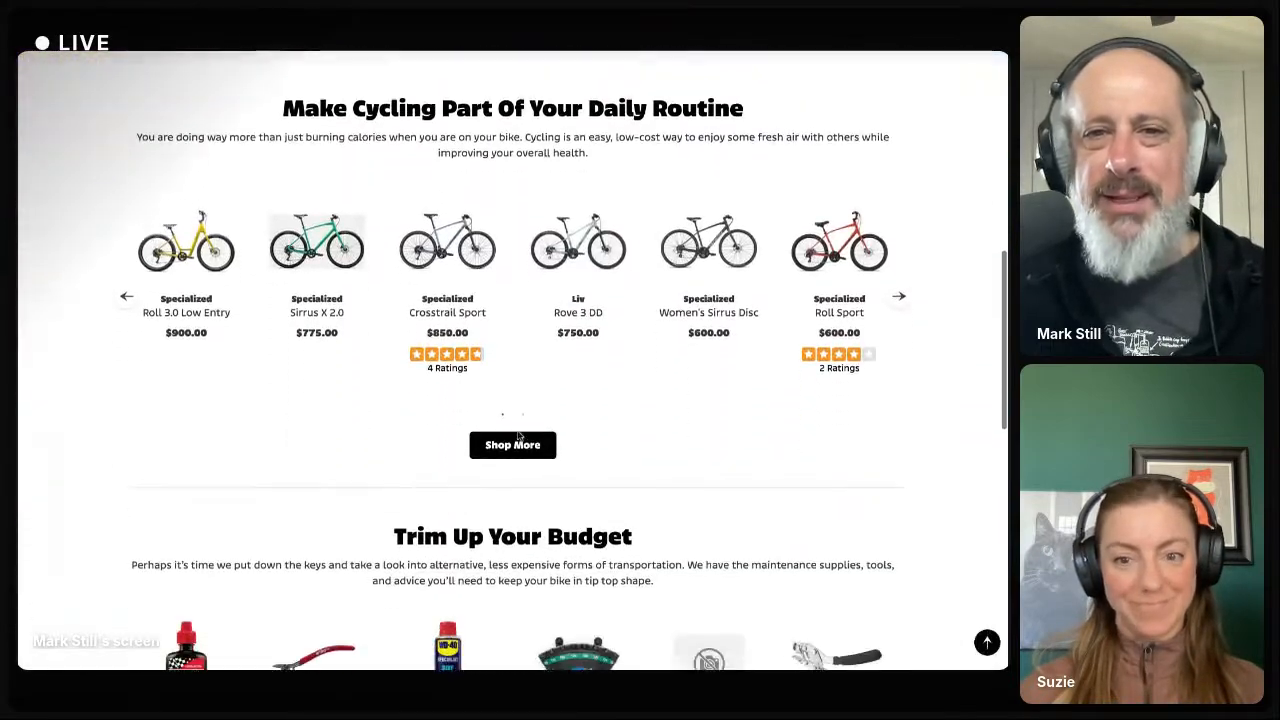
{"action": "scroll", "coordinate": [517, 436], "scroll_direction": "down", "scroll_amount": 3}
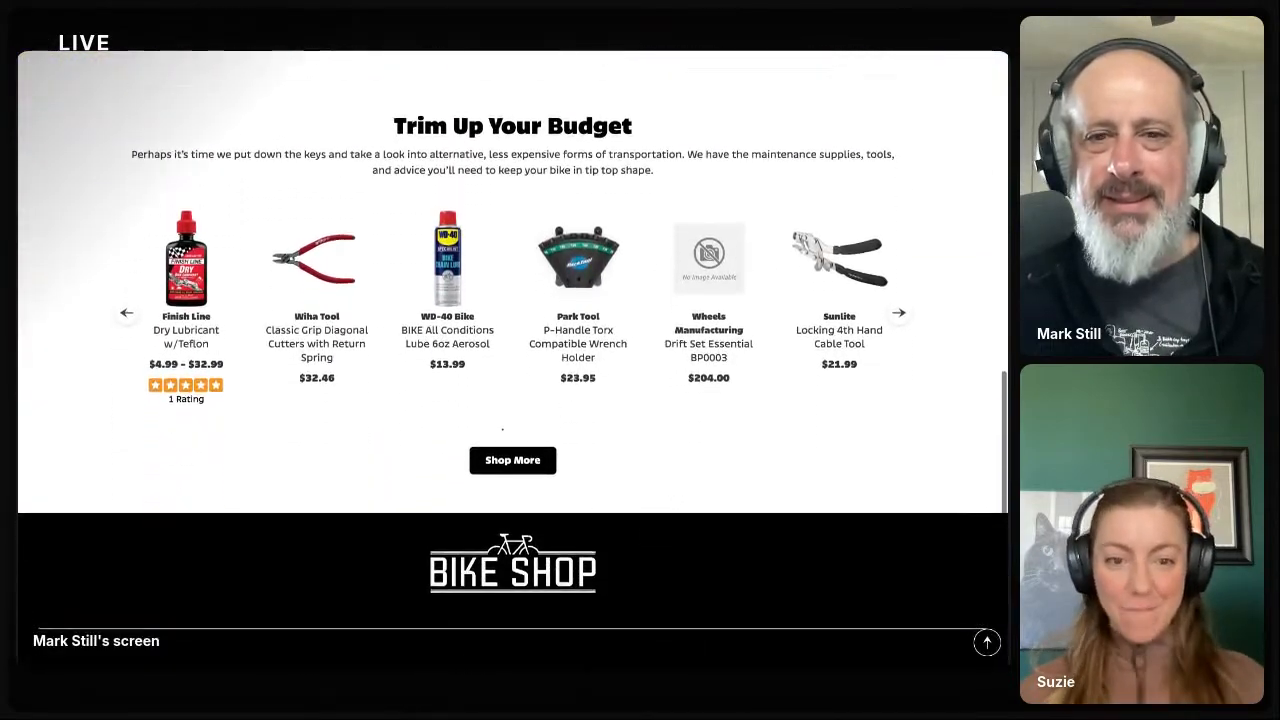
{"action": "scroll", "coordinate": [517, 436], "scroll_direction": "up", "scroll_amount": 4}
{"action": "scroll", "coordinate": [517, 436], "scroll_direction": "up", "scroll_amount": 3}
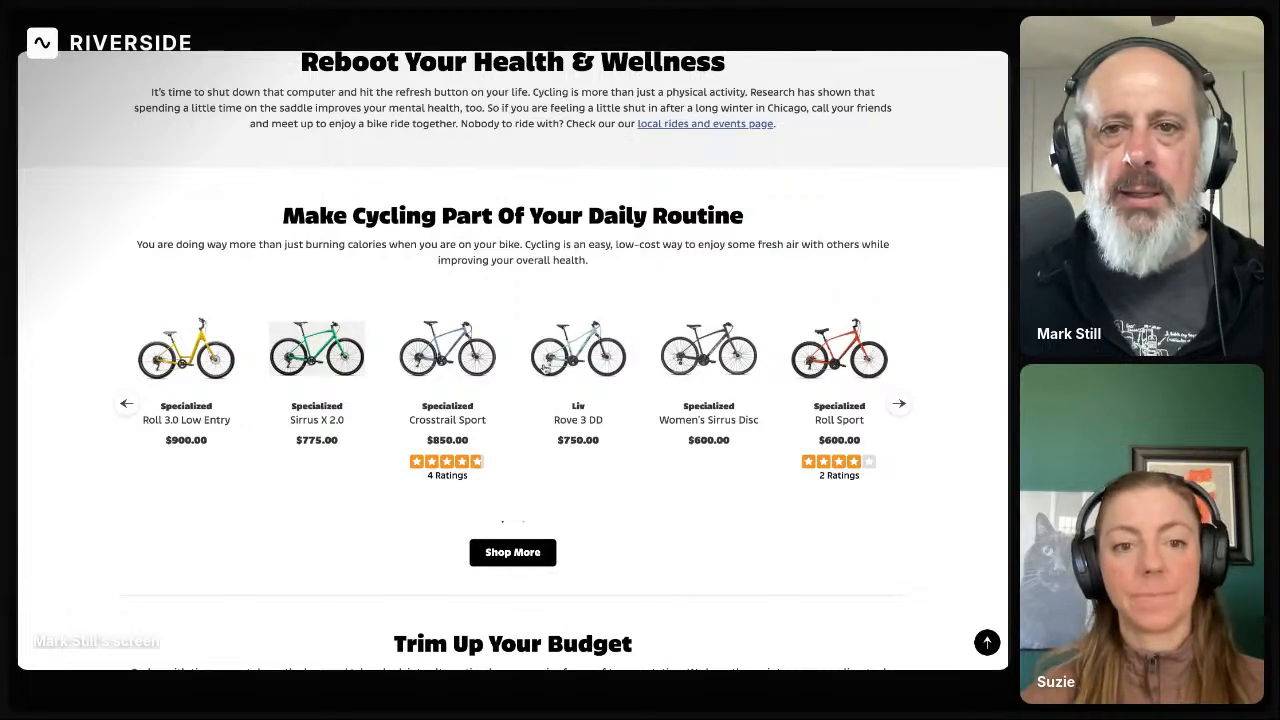
{"action": "scroll", "coordinate": [597, 207], "scroll_direction": "down", "scroll_amount": 4}
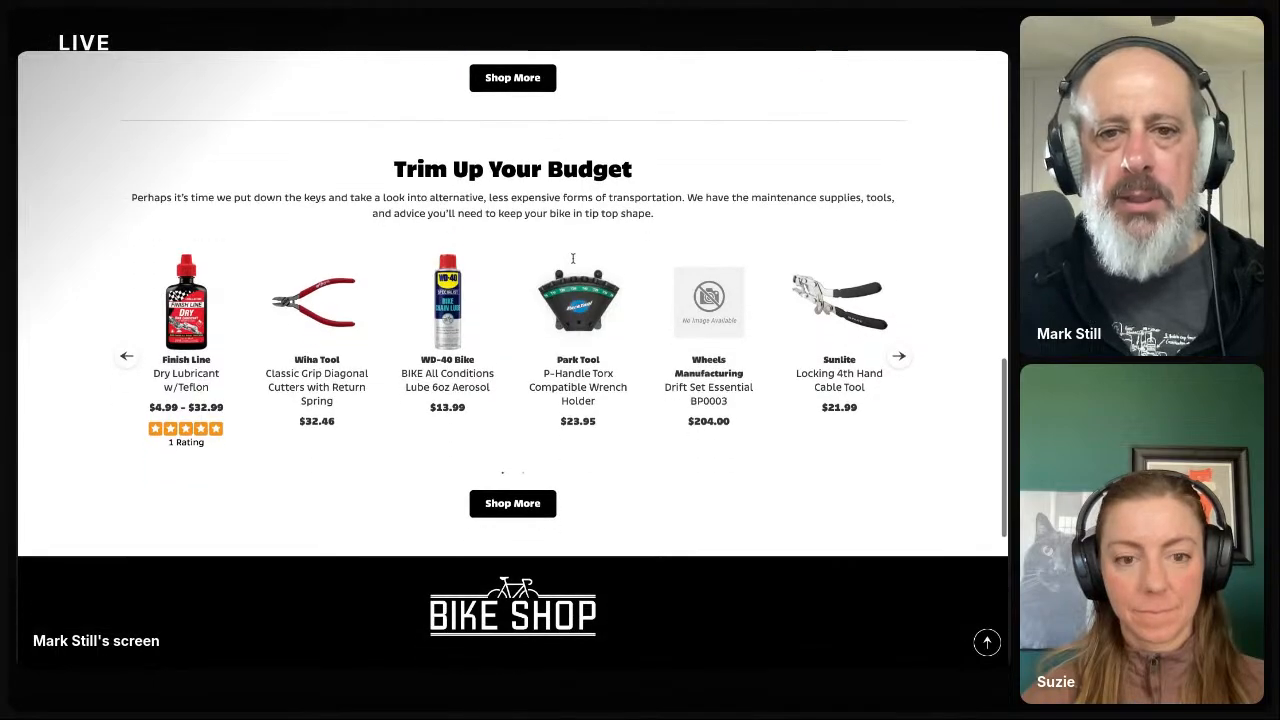
{"action": "scroll", "coordinate": [573, 258], "scroll_direction": "up", "scroll_amount": 1}
{"action": "scroll", "coordinate": [512, 360], "scroll_direction": "up", "scroll_amount": 15}
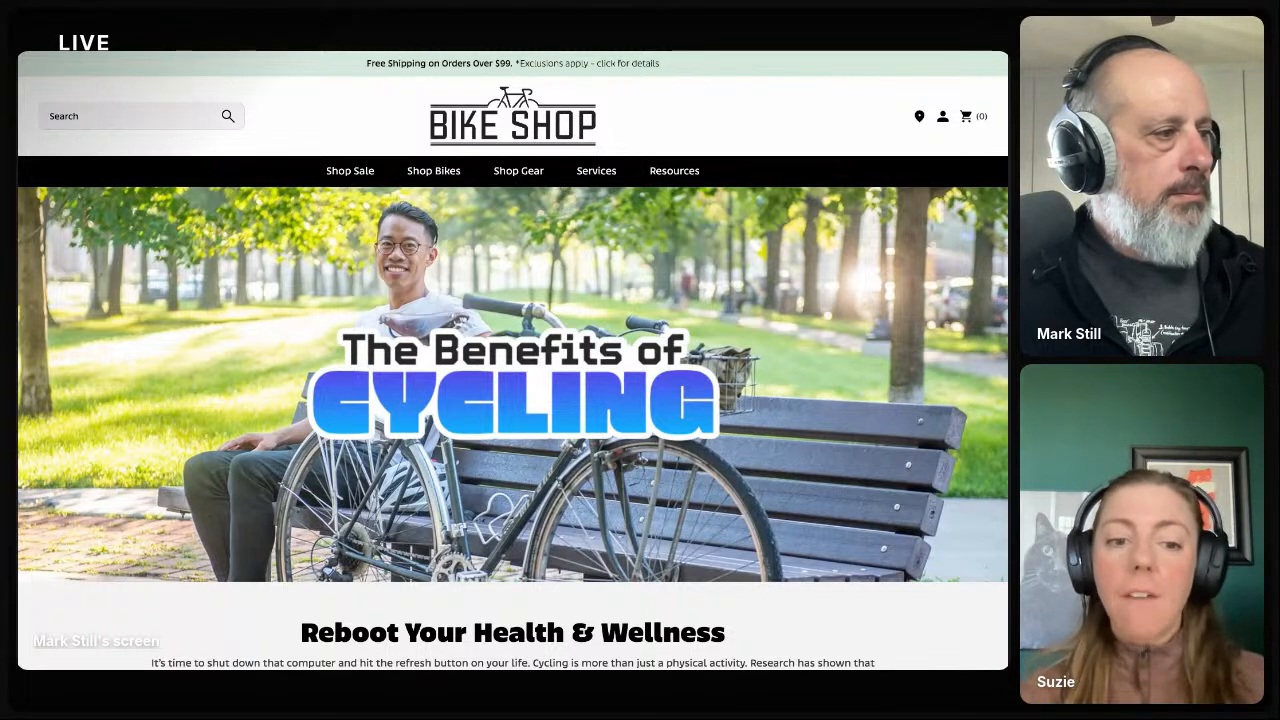
Return to the page editor and examine the hero section's background image style options, including the upload option, without changing them.
{"action": "key", "text": "alt+Tab"}
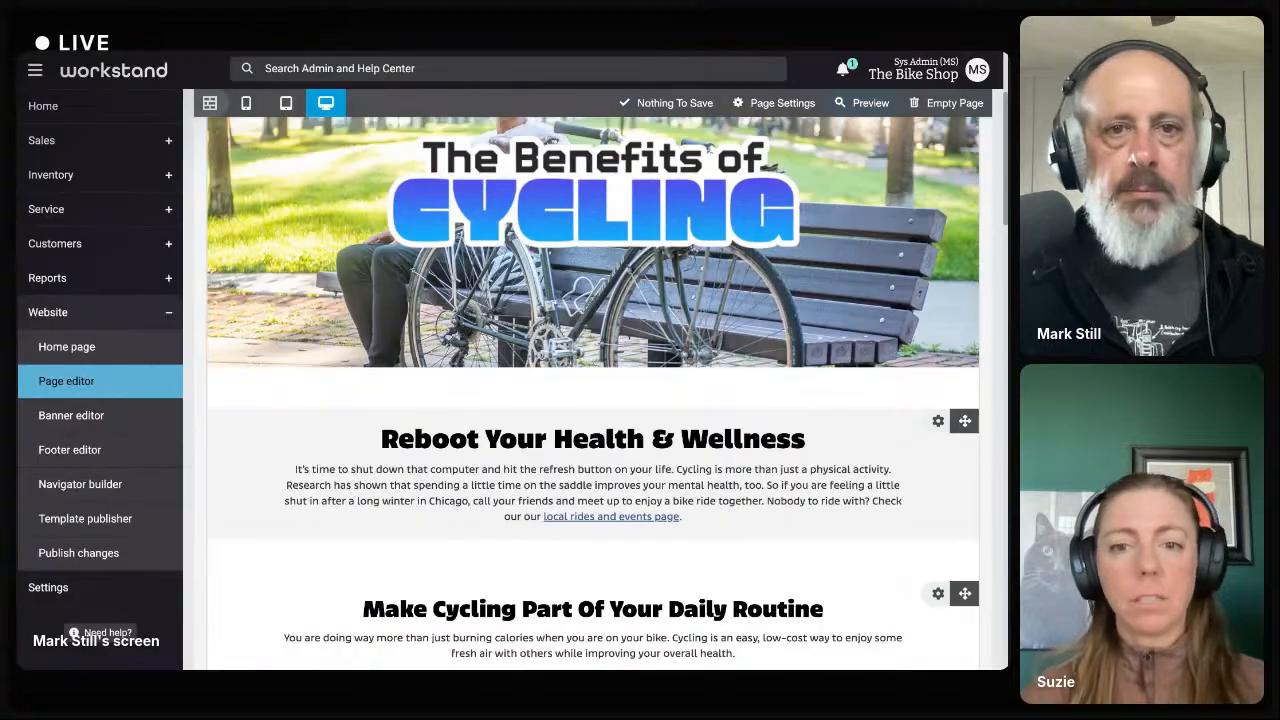
{"action": "scroll", "coordinate": [573, 290], "scroll_direction": "up", "scroll_amount": 3}
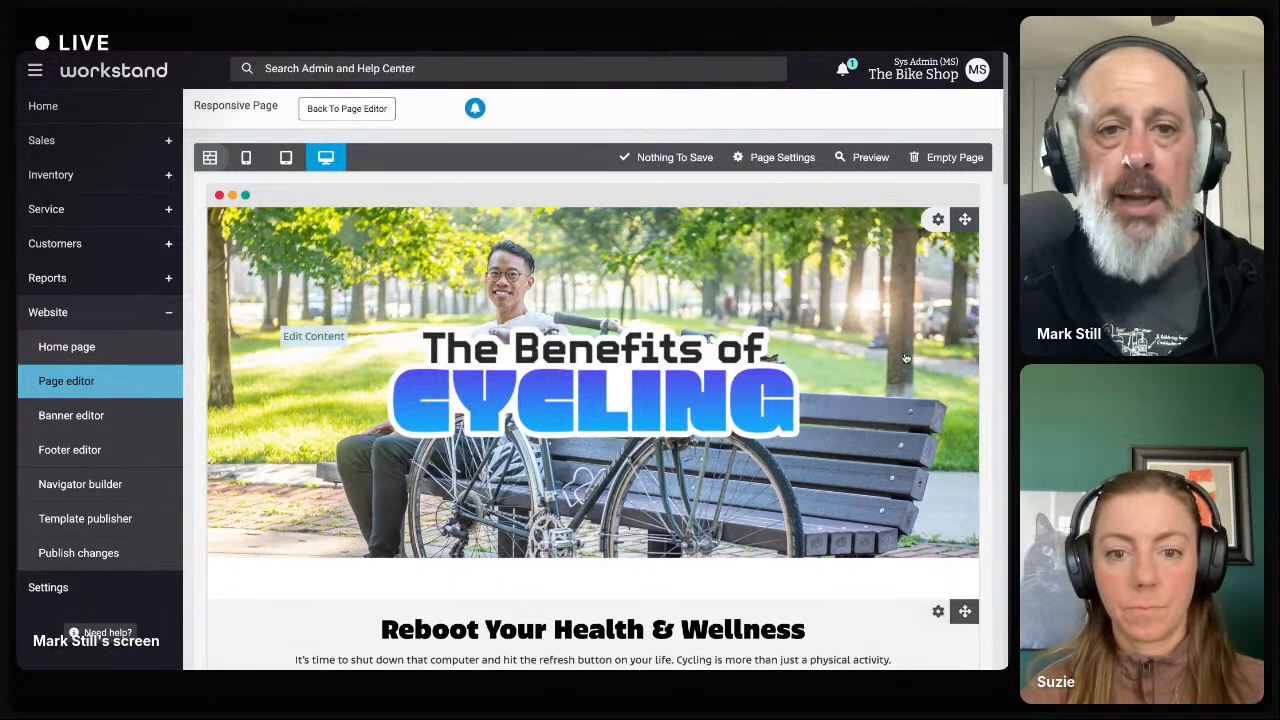
{"action": "left_click", "coordinate": [938, 220]}
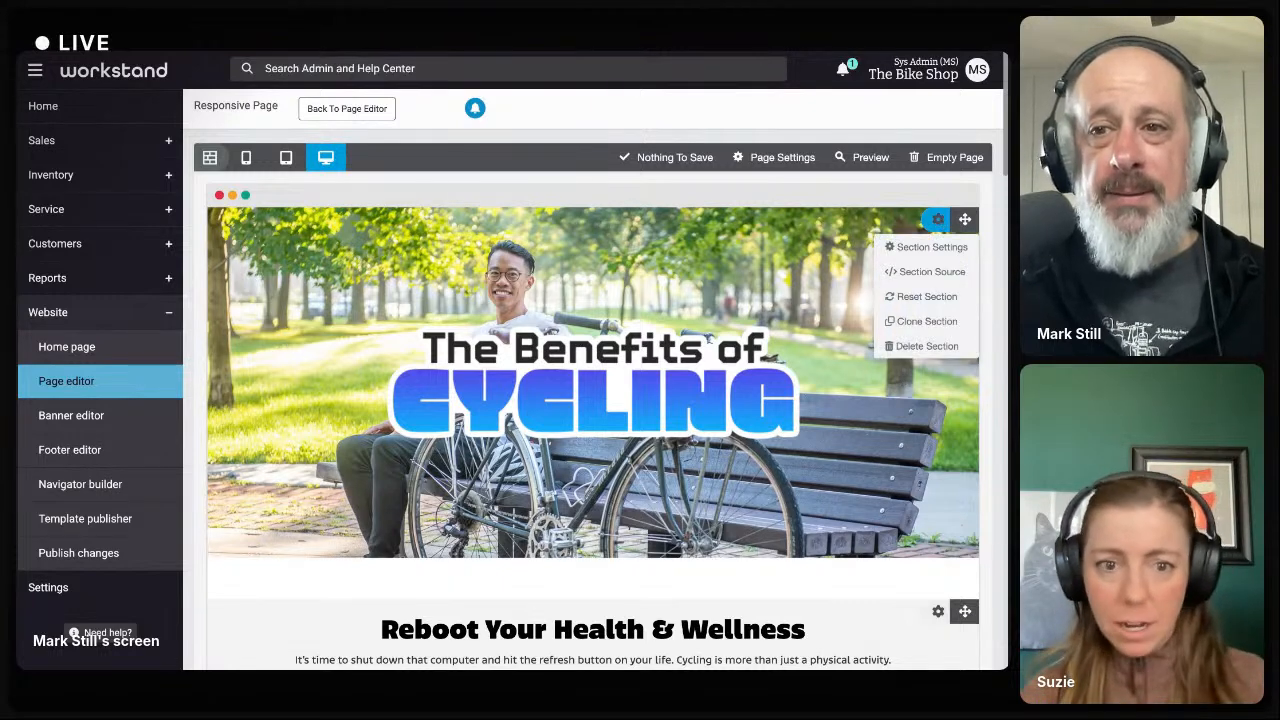
{"action": "left_click", "coordinate": [928, 247]}
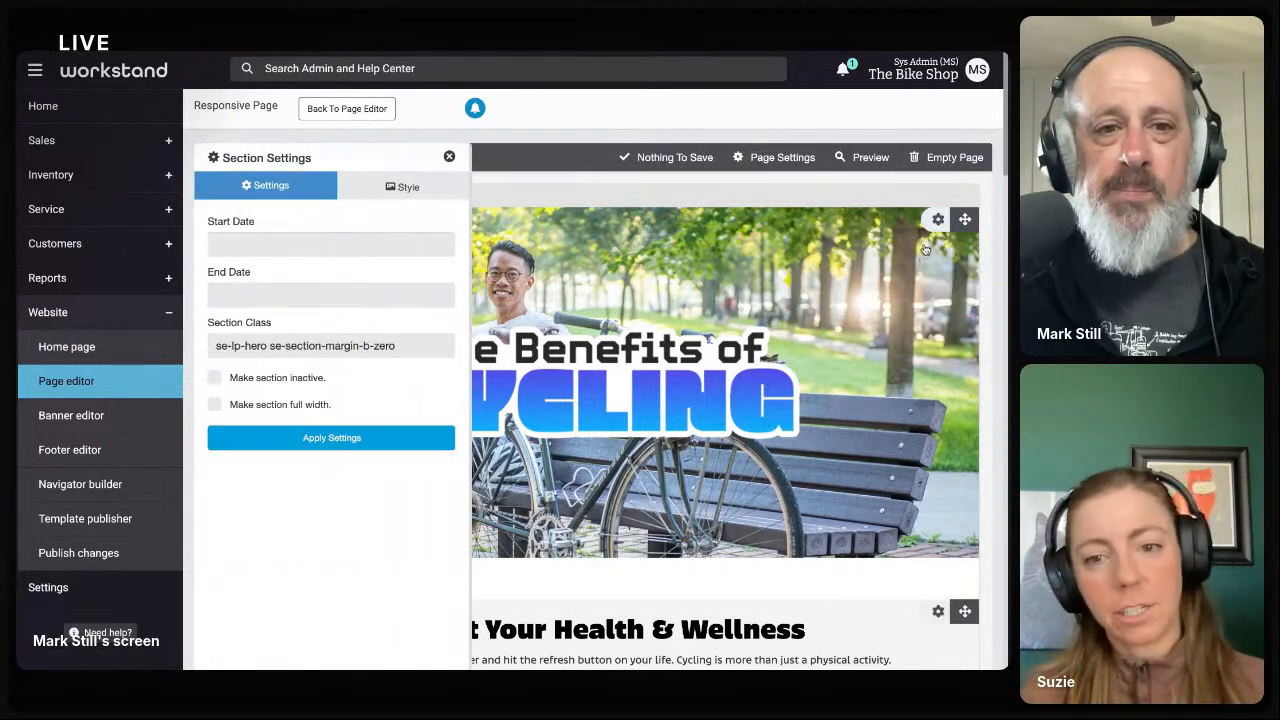
{"action": "left_click", "coordinate": [409, 190]}
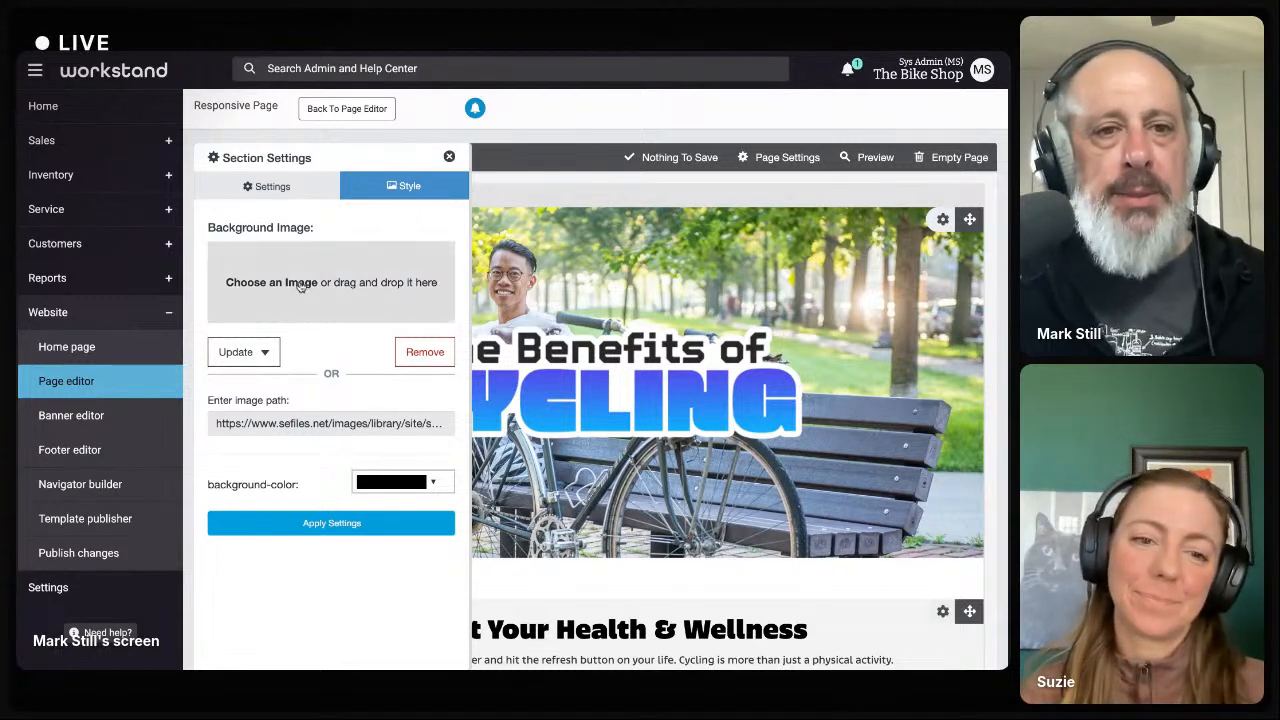
{"action": "left_click", "coordinate": [267, 352]}
{"action": "left_click", "coordinate": [267, 352]}
{"action": "left_click", "coordinate": [267, 352]}
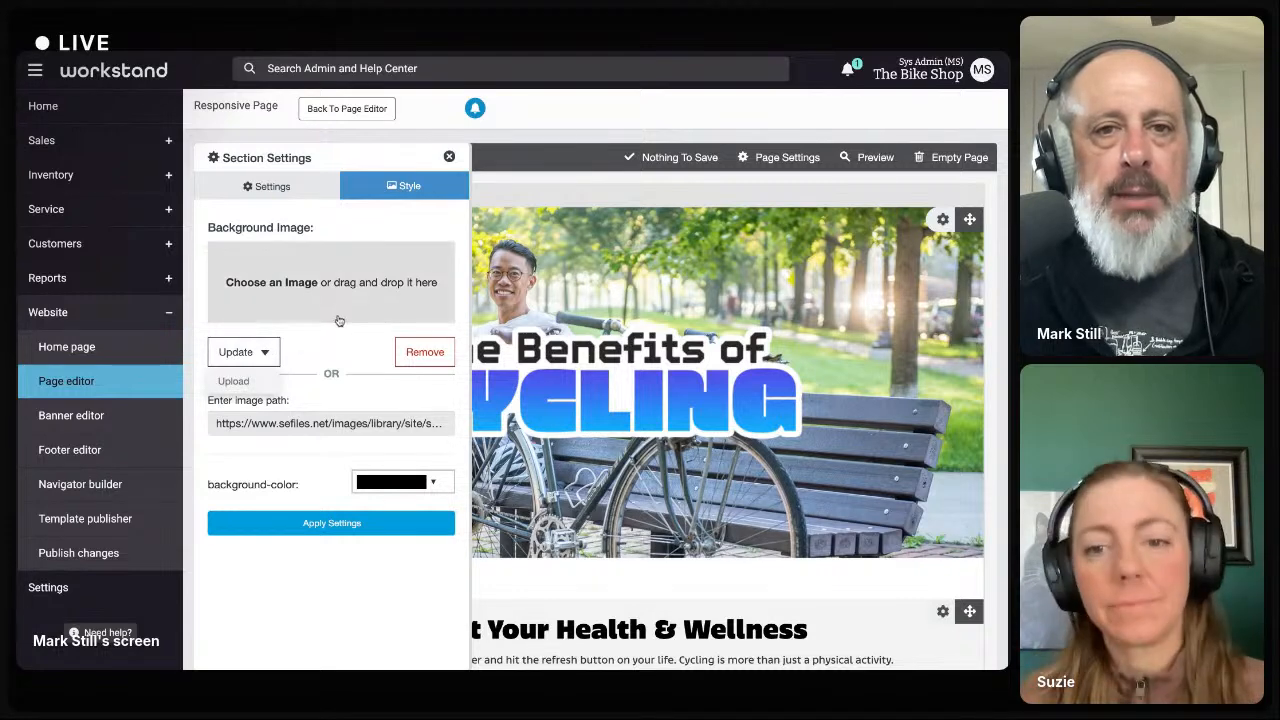
{"action": "left_click", "coordinate": [449, 158]}
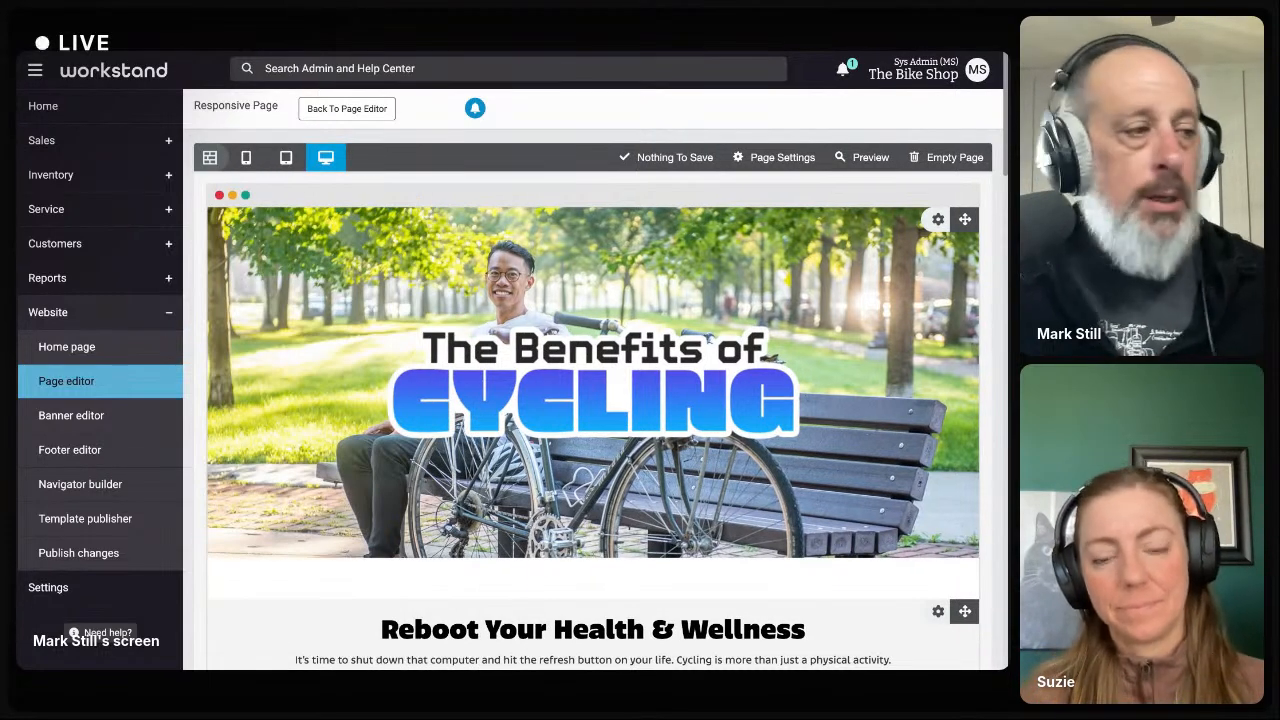